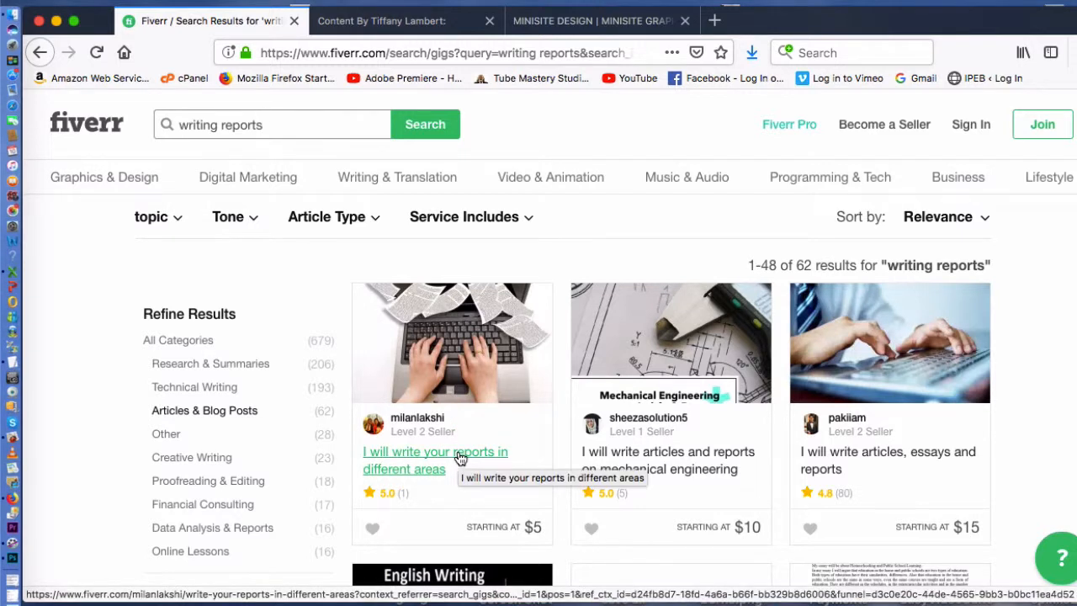
- Switch to the plrminimart.com content store page and scroll through its introduction
left_click(420, 30)
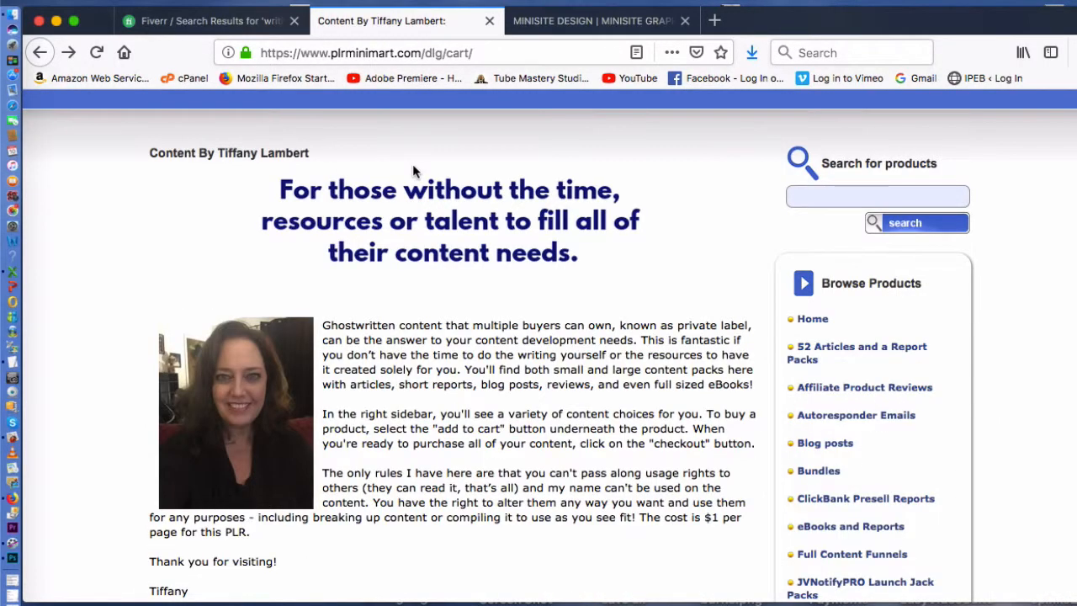
scroll(412, 267, "up", 3)
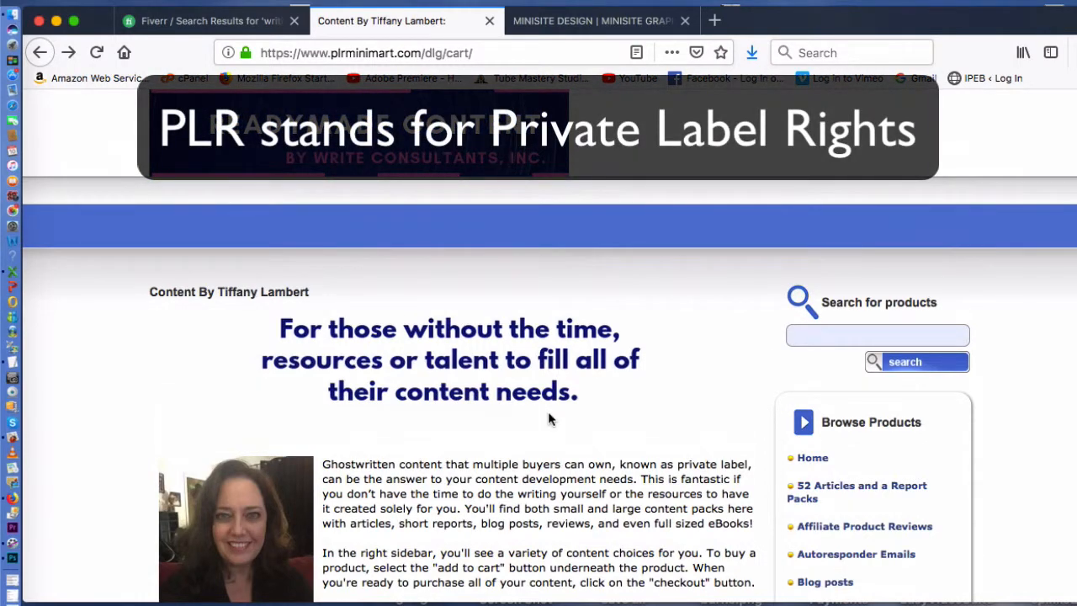
scroll(548, 418, "down", 1)
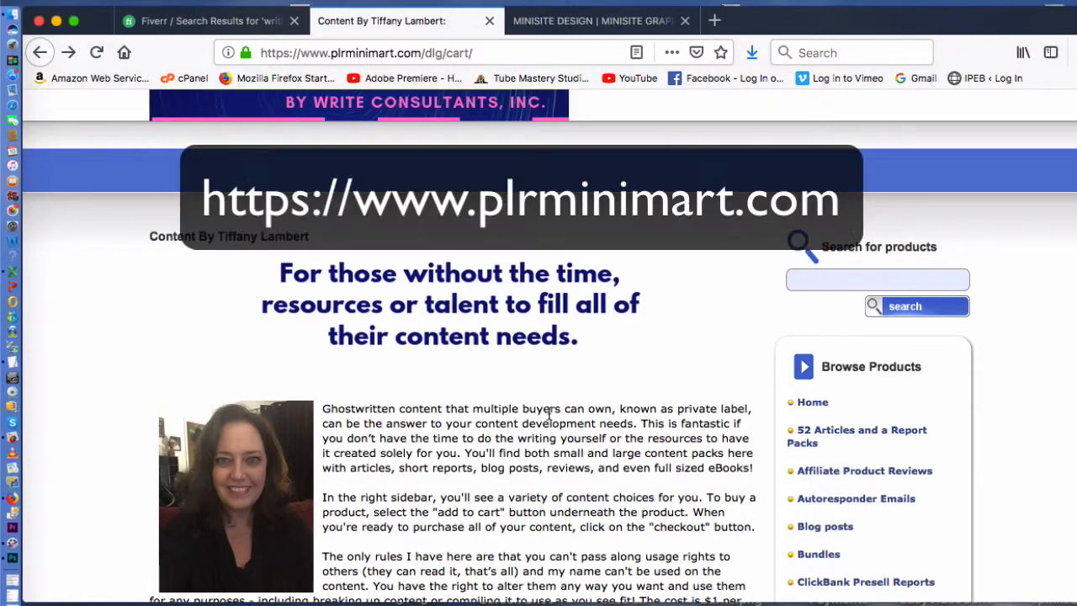
scroll(548, 416, "down", 2)
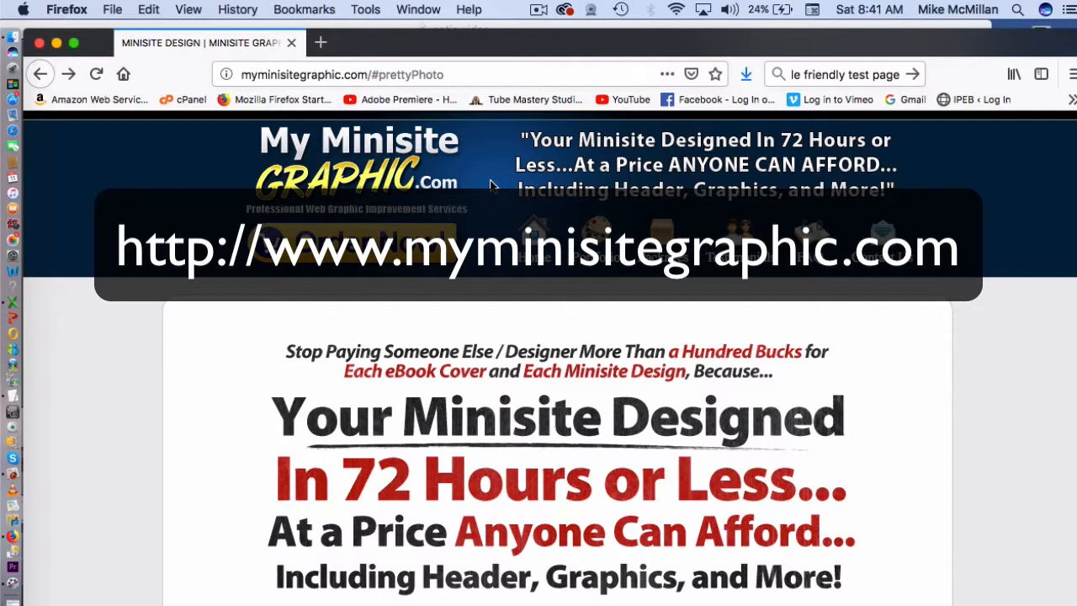
- Preview the Classifieds Traffic Tactics, Quick Cash Blueprints and Newbie's Guide eCovers, then go to Order NOW
scroll(492, 186, "down", 20)
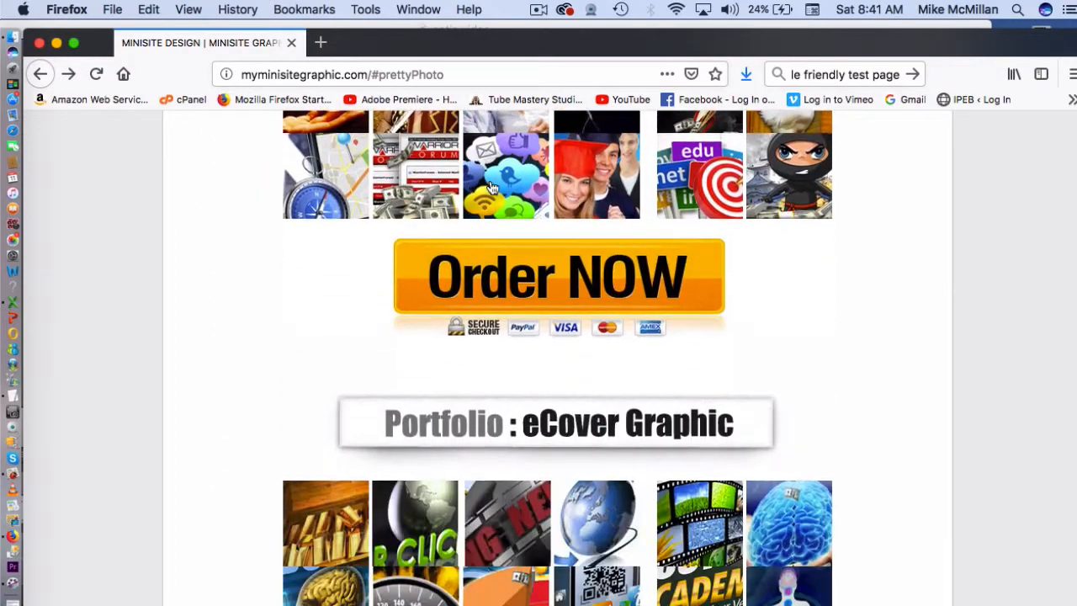
scroll(492, 185, "down", 5)
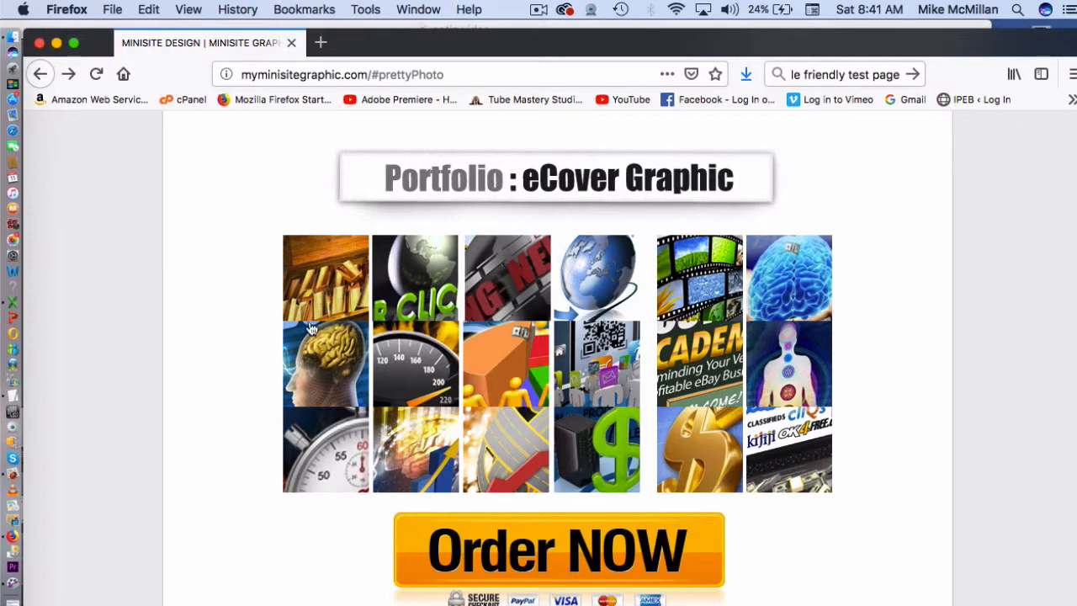
left_click(787, 445)
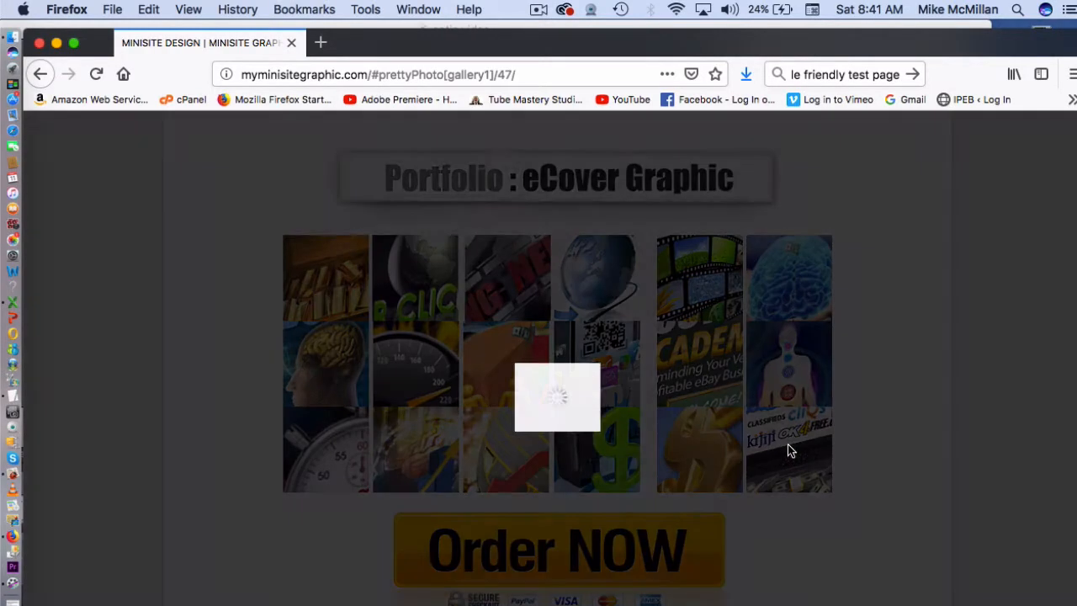
left_click(905, 382)
left_click(680, 447)
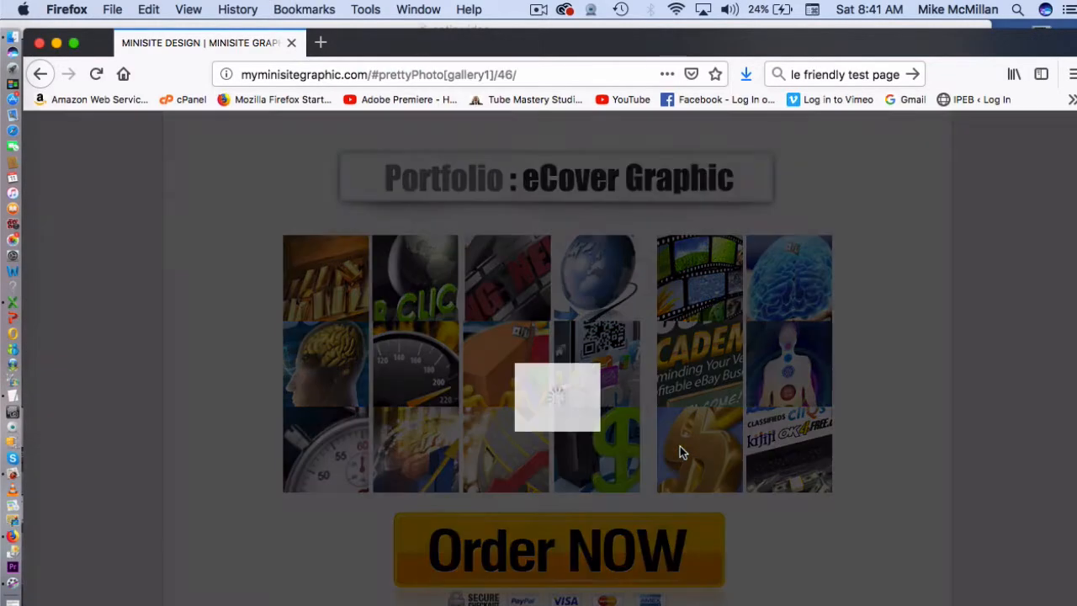
left_click(903, 421)
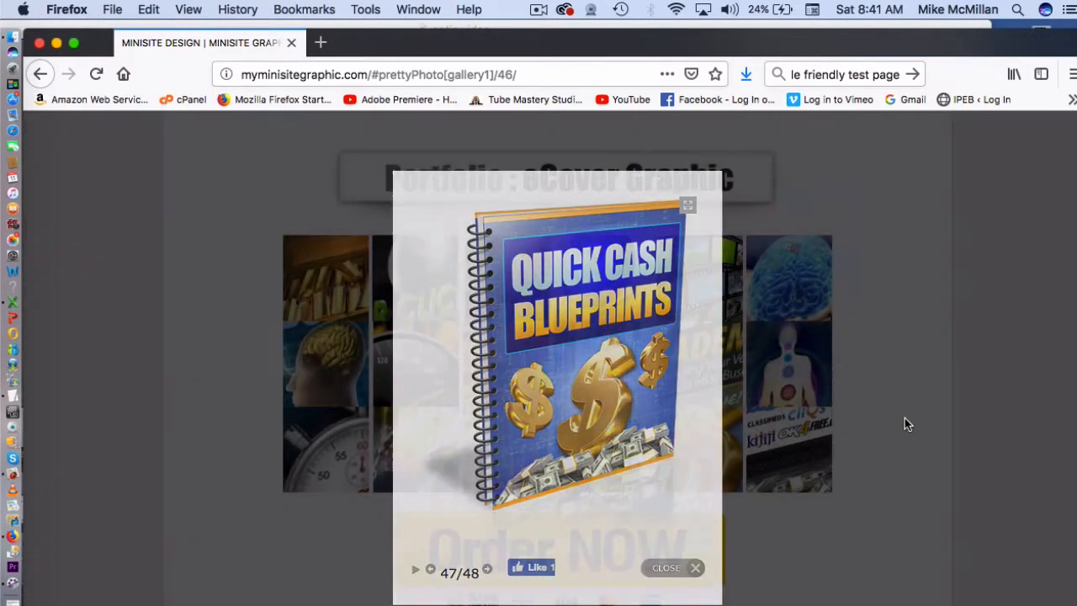
left_click(607, 454)
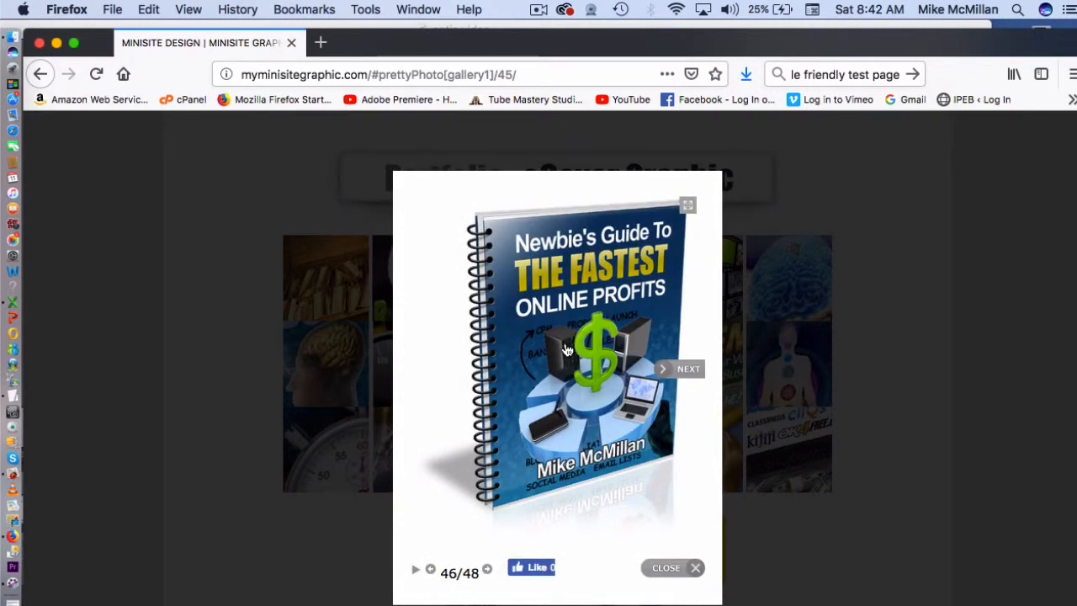
left_click(897, 305)
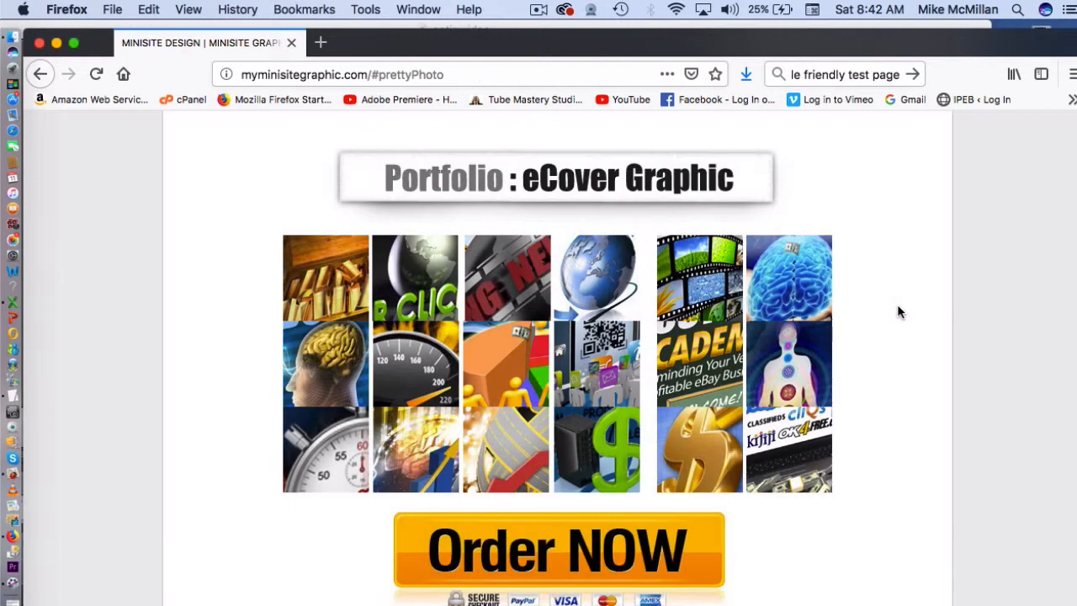
left_click(624, 541)
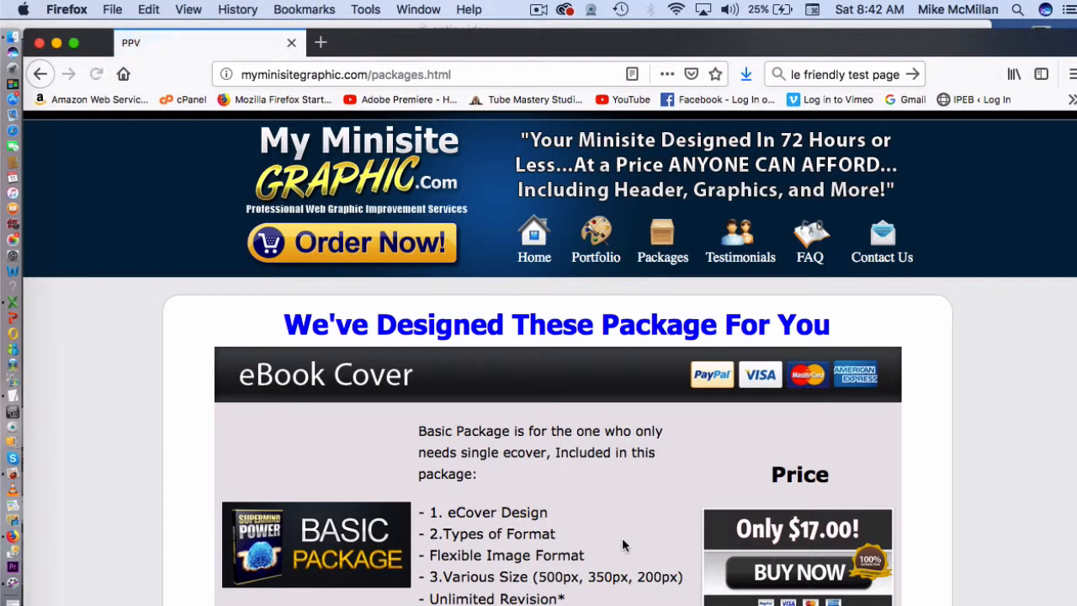
- Scroll down through the My Minisite Graphic design packages and prices
scroll(623, 545, "down", 1)
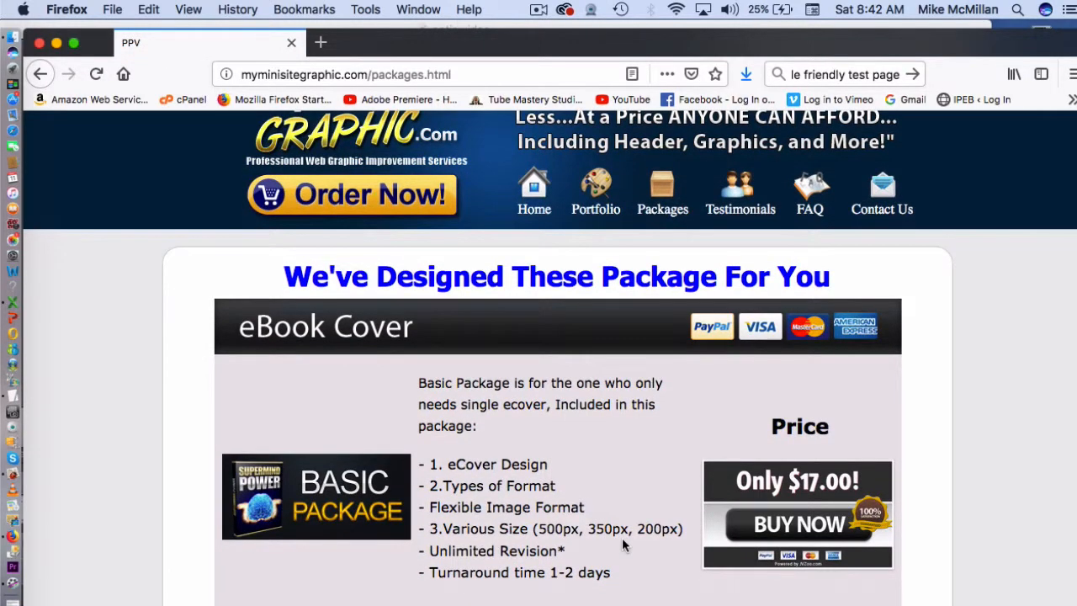
scroll(621, 545, "down", 1)
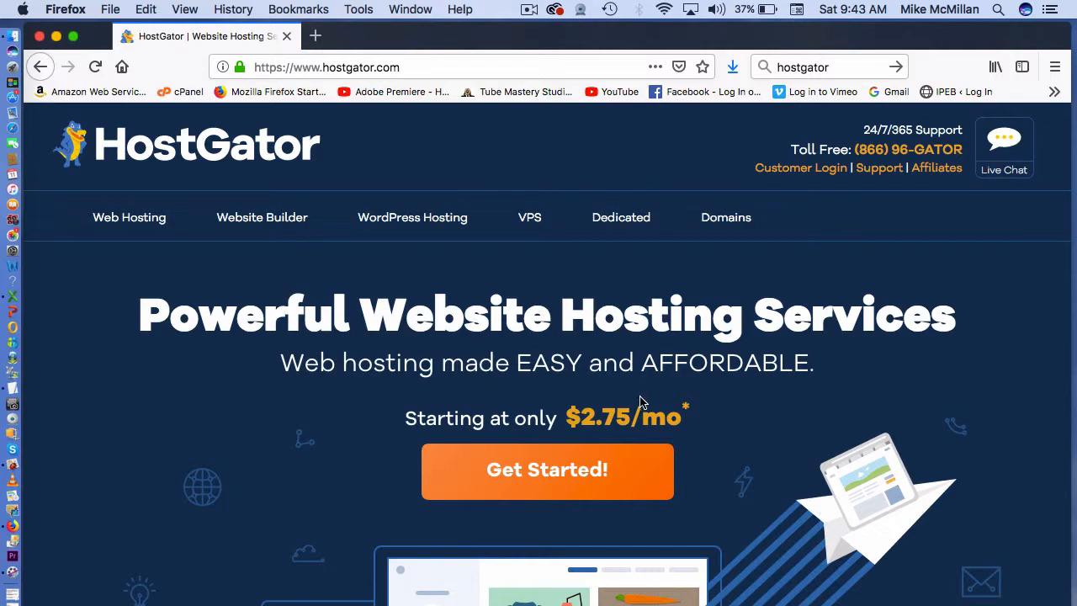
- Open HostGator's shared hosting plans and choose Buy Now on the Hatchling plan
scroll(641, 420, "down", 20)
scroll(641, 443, "up", 20)
left_click(513, 468)
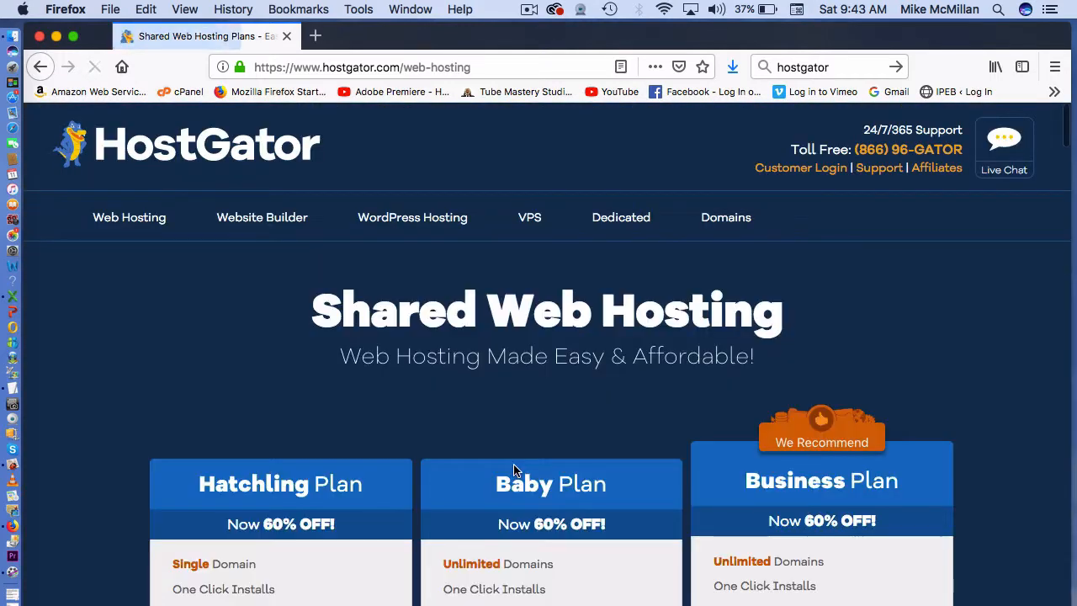
scroll(514, 469, "down", 3)
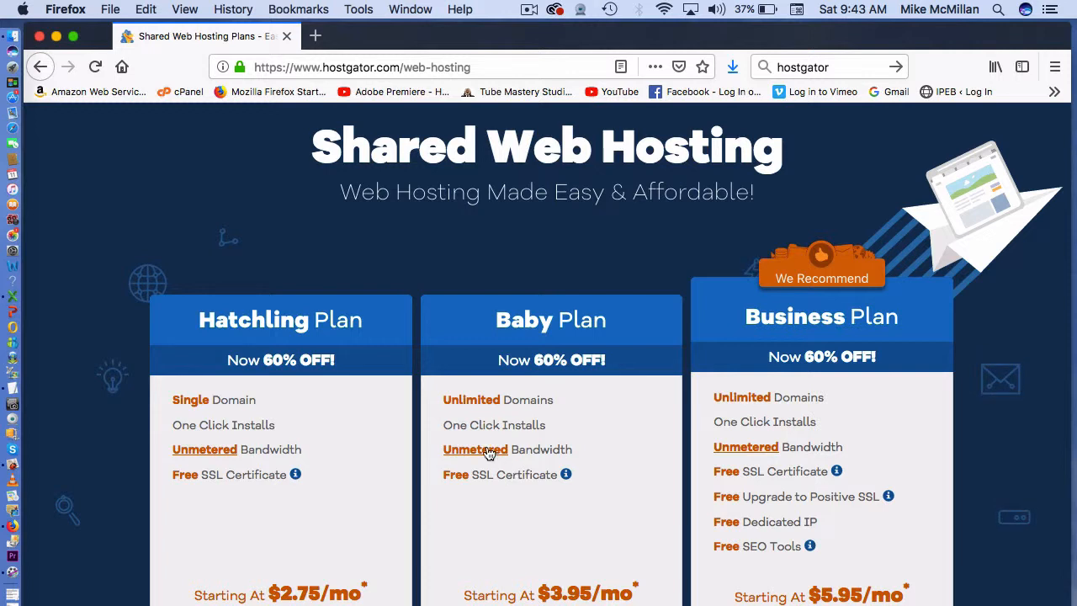
scroll(488, 453, "down", 1)
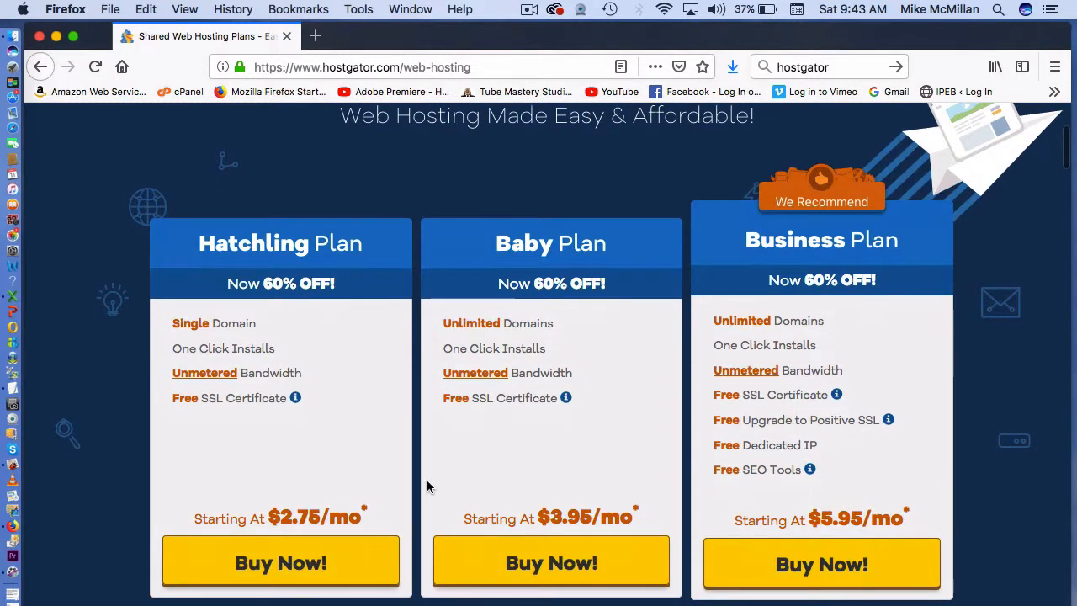
left_click(309, 568)
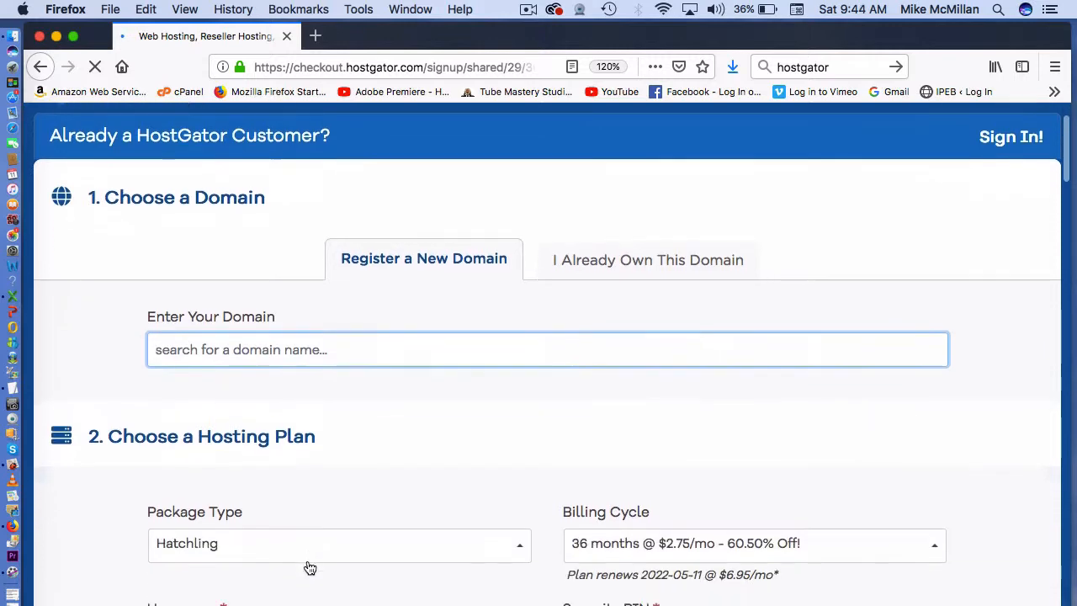
- Search for mikesfrogsinging with the .com ending as the primary domain
scroll(308, 561, "up", 2)
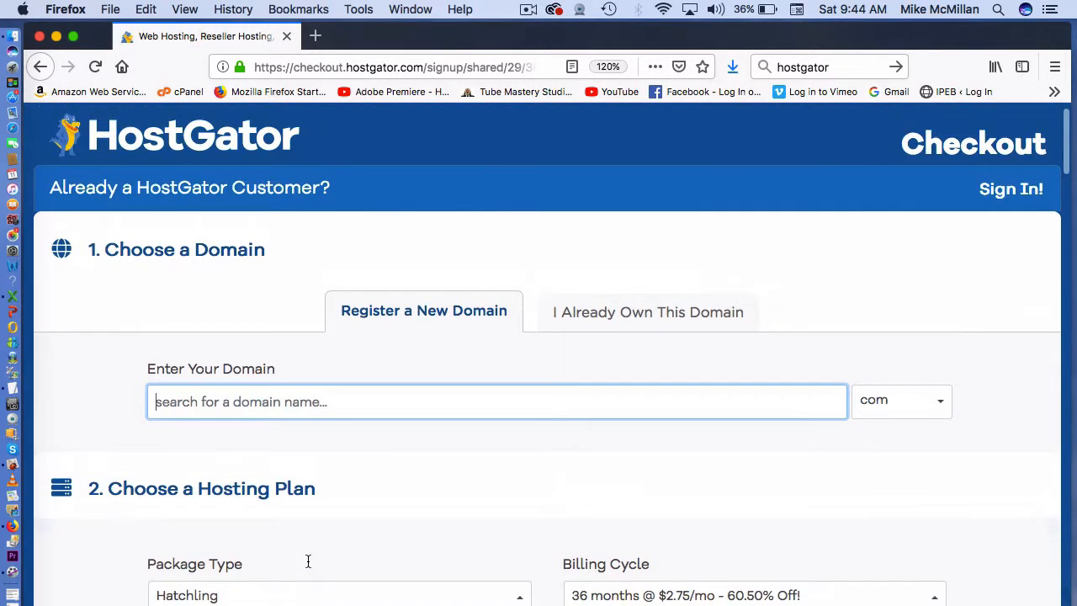
scroll(308, 561, "down", 3)
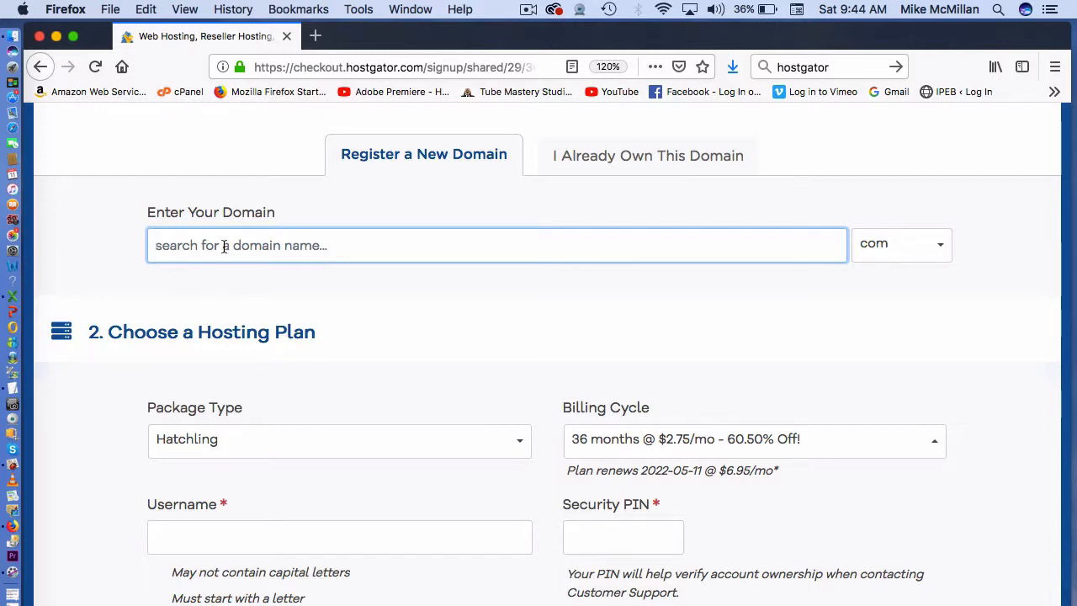
type("mi")
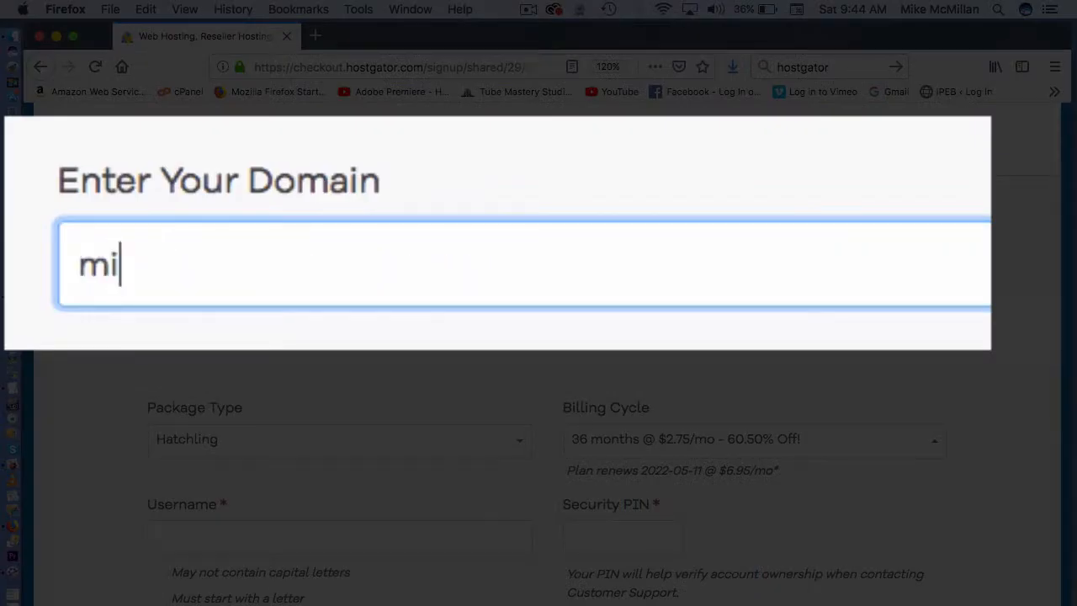
type("kesfrog")
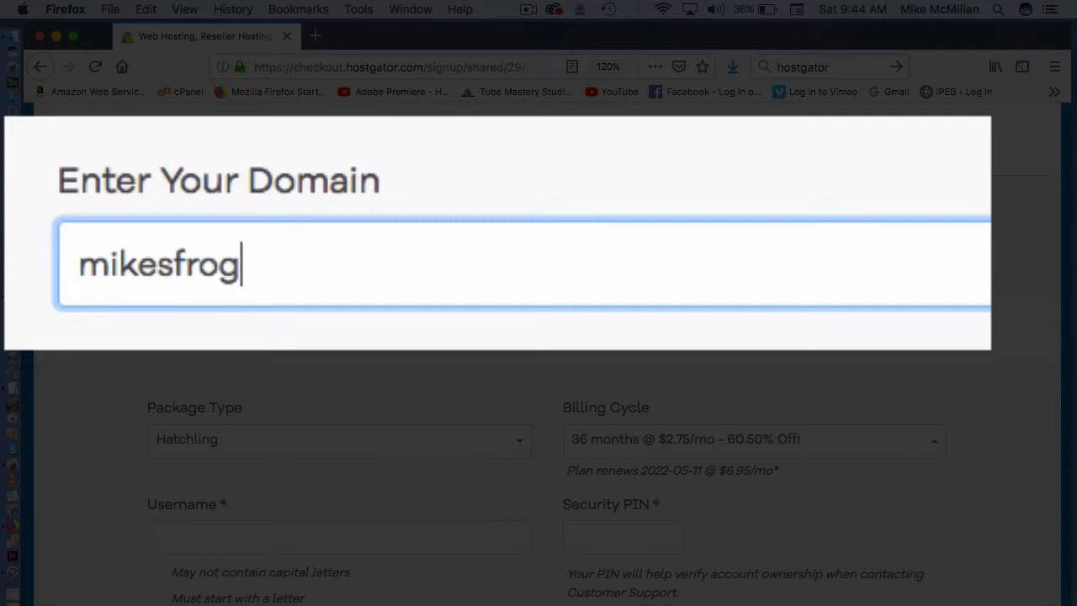
type("singing")
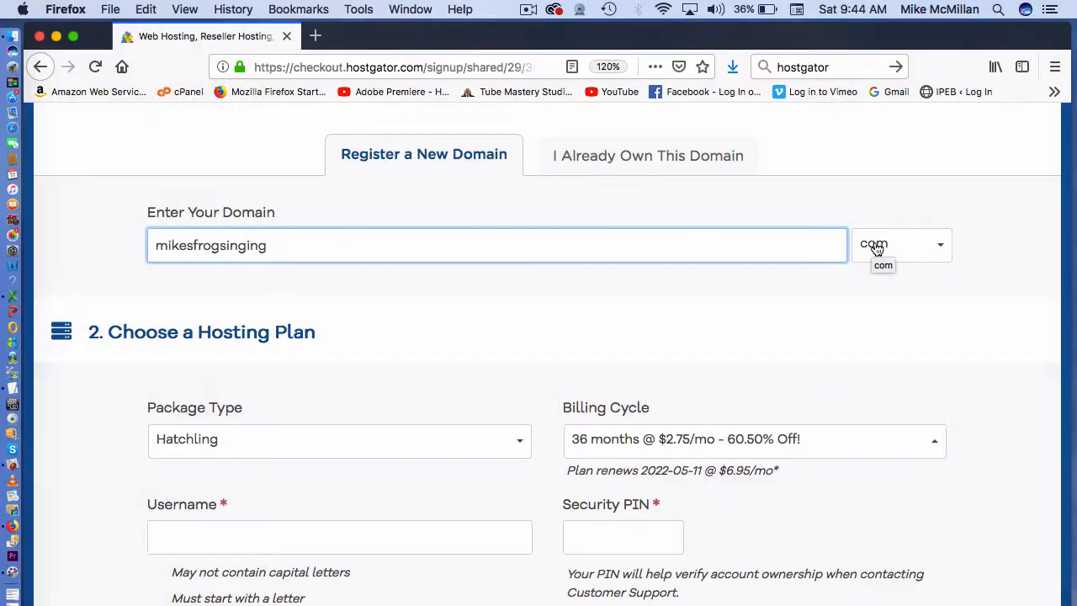
left_click(874, 244)
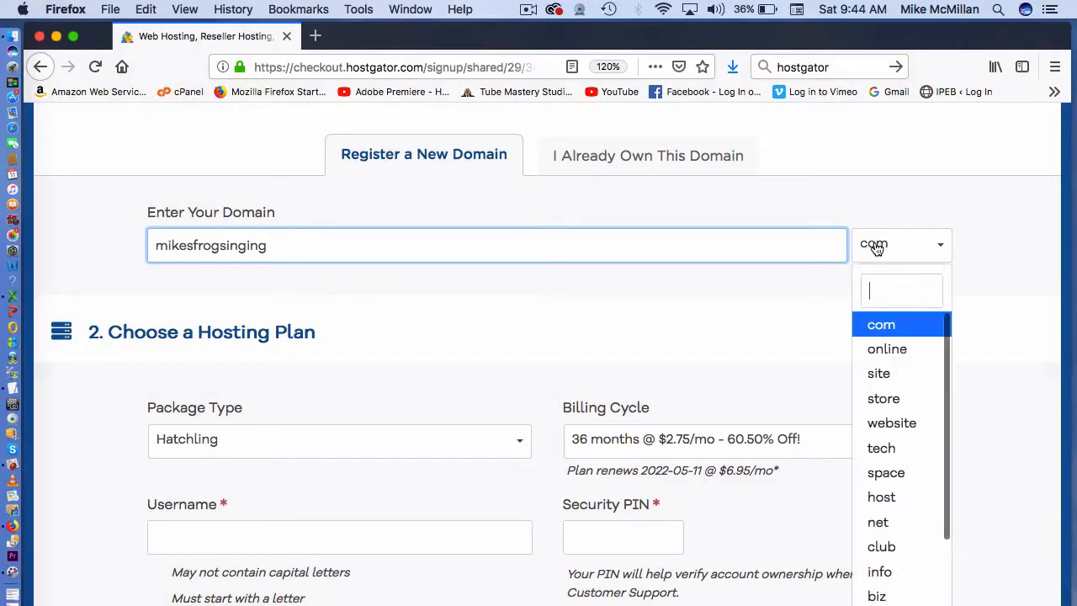
left_click(876, 244)
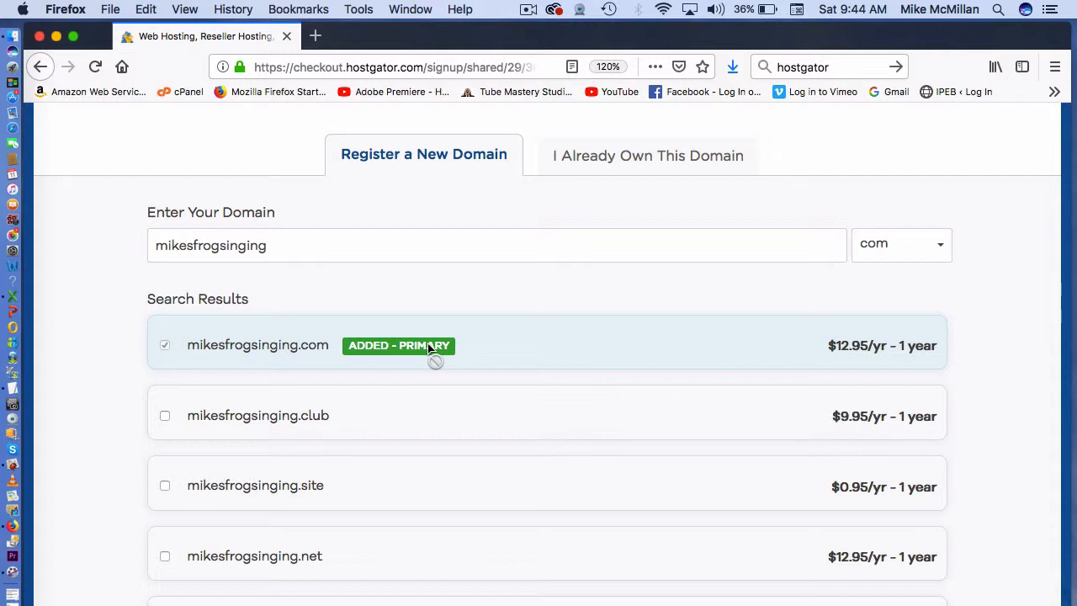
- Untick the $14.95/yr Domain Privacy Protection for mikesfrogsinging.com
scroll(428, 346, "down", 12)
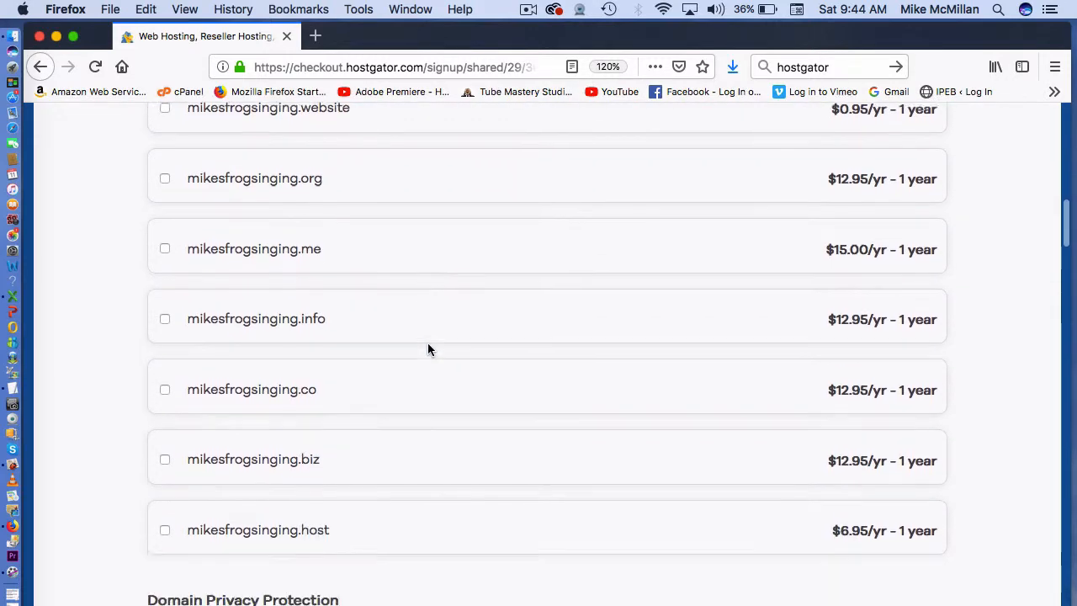
scroll(427, 344, "down", 1)
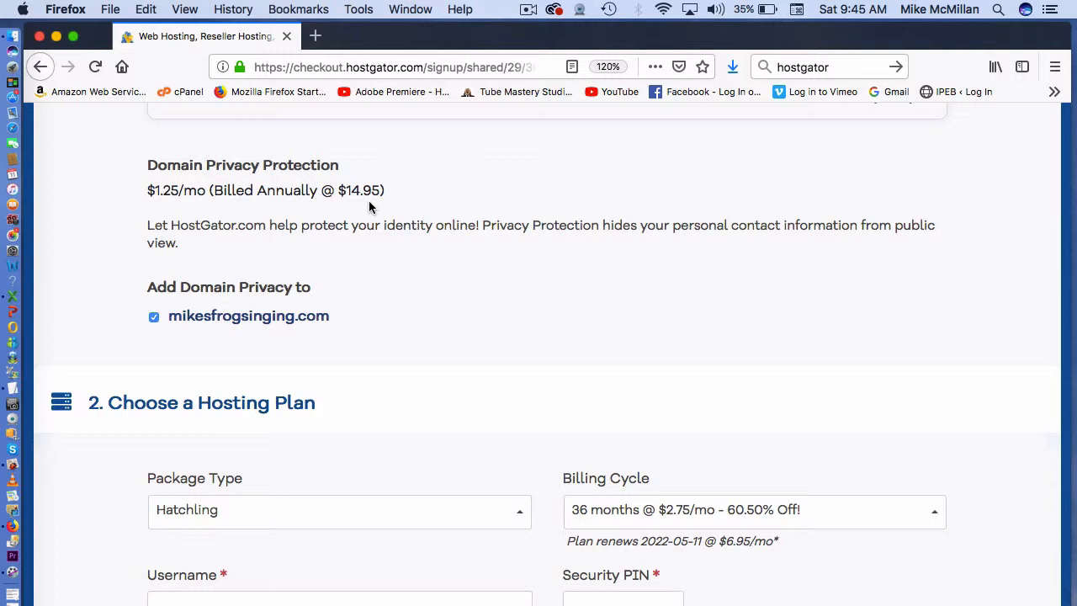
left_click(155, 318)
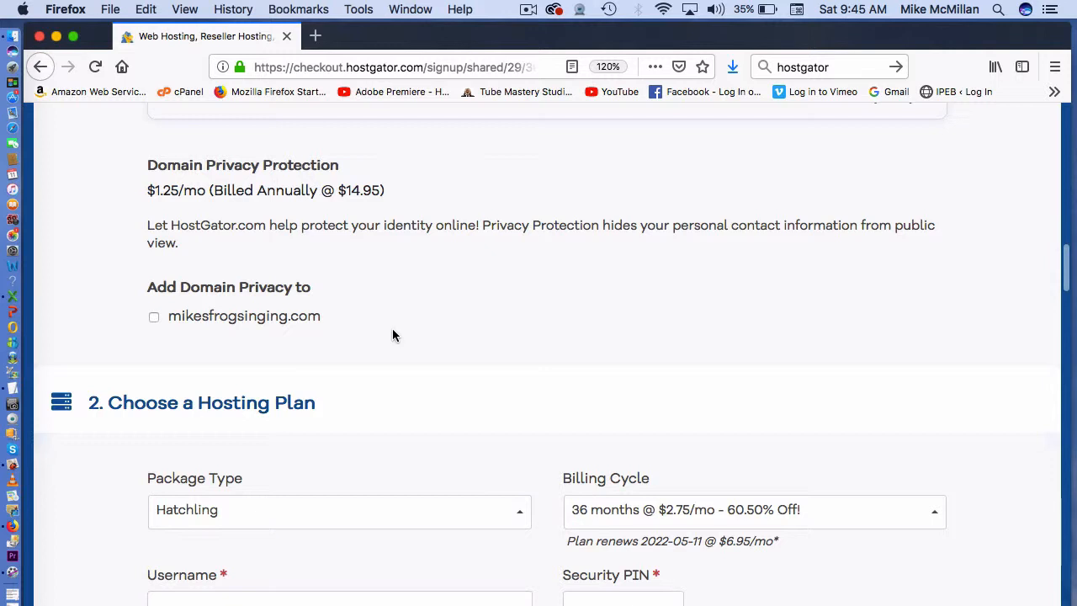
scroll(392, 334, "down", 3)
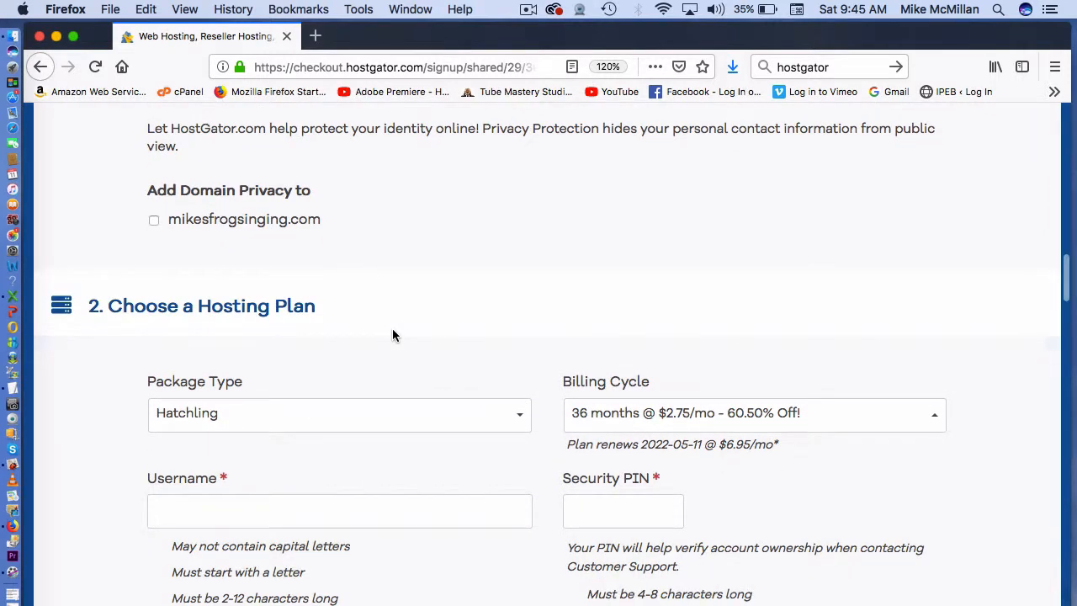
- Set the Hatchling plan's billing cycle to 1 month @ $10.95/mo
scroll(392, 334, "down", 2)
scroll(392, 335, "down", 1)
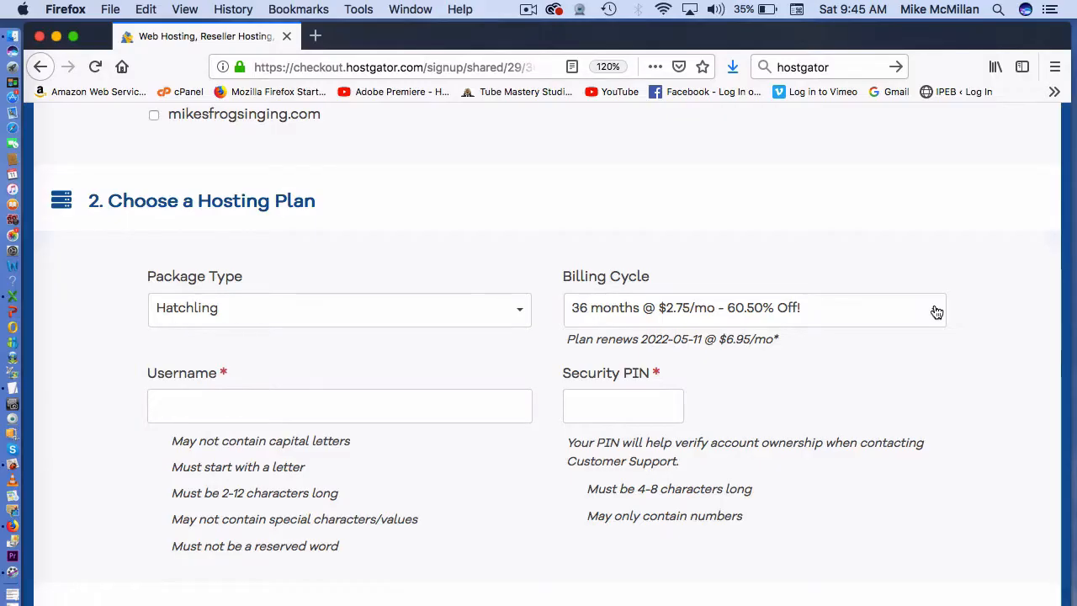
left_click(936, 312)
left_click(669, 345)
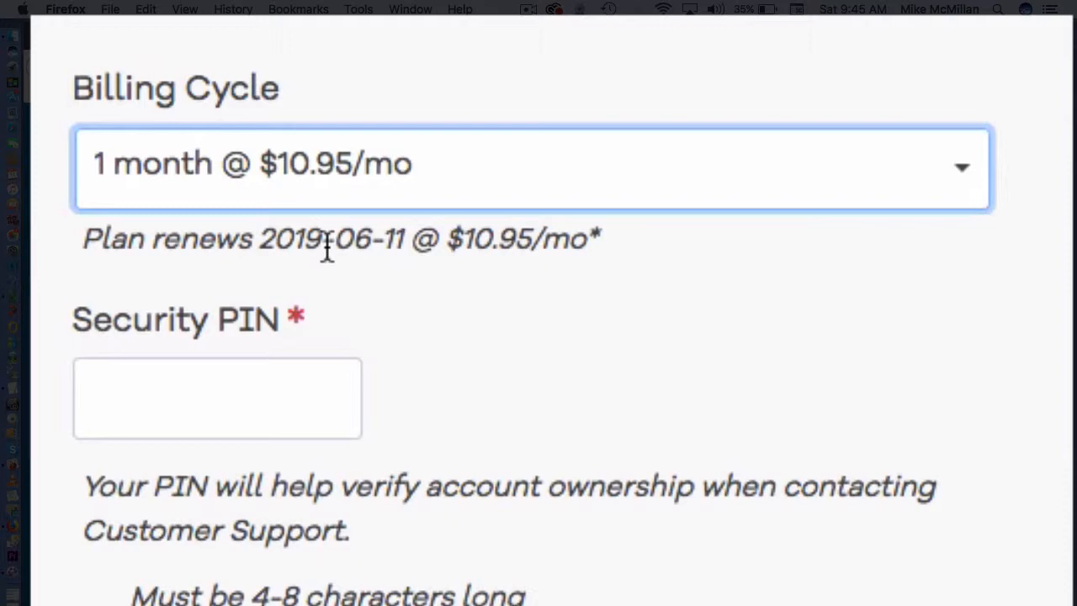
scroll(668, 344, "down", 1)
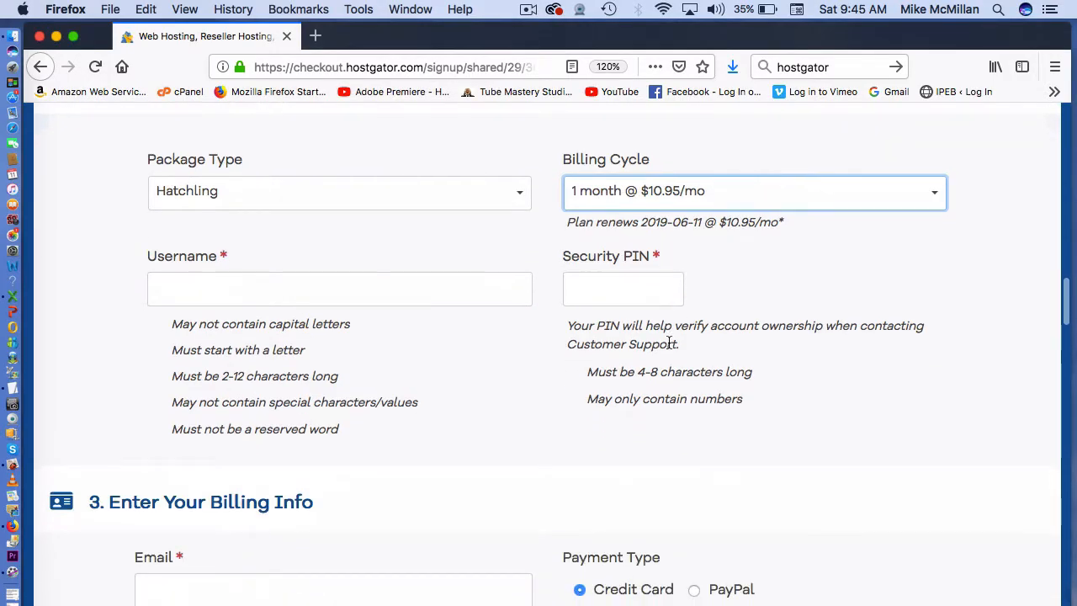
scroll(637, 286, "down", 3)
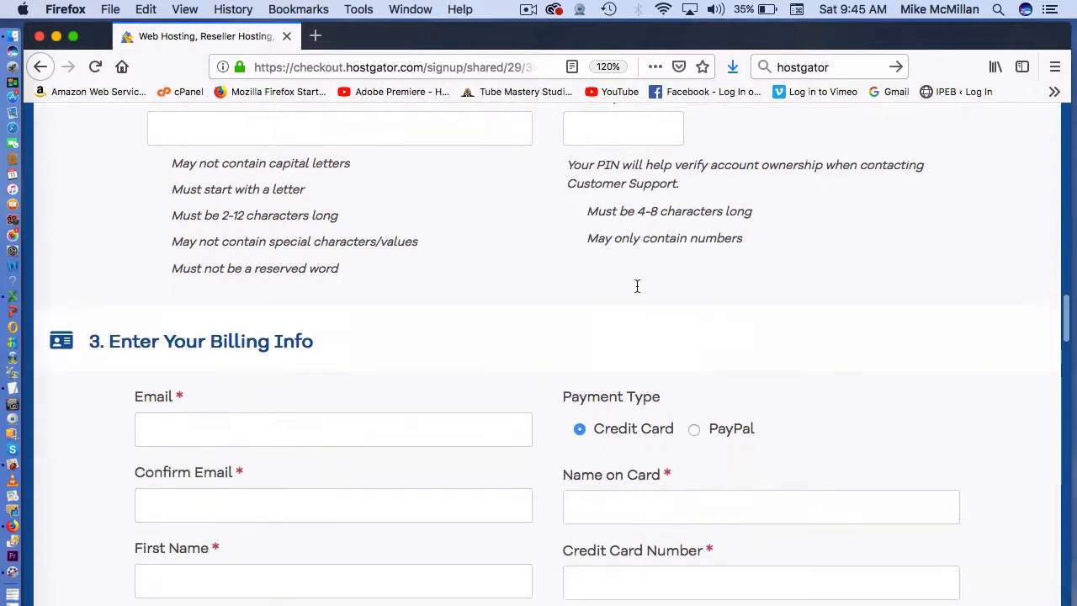
scroll(637, 286, "down", 5)
scroll(637, 288, "down", 10)
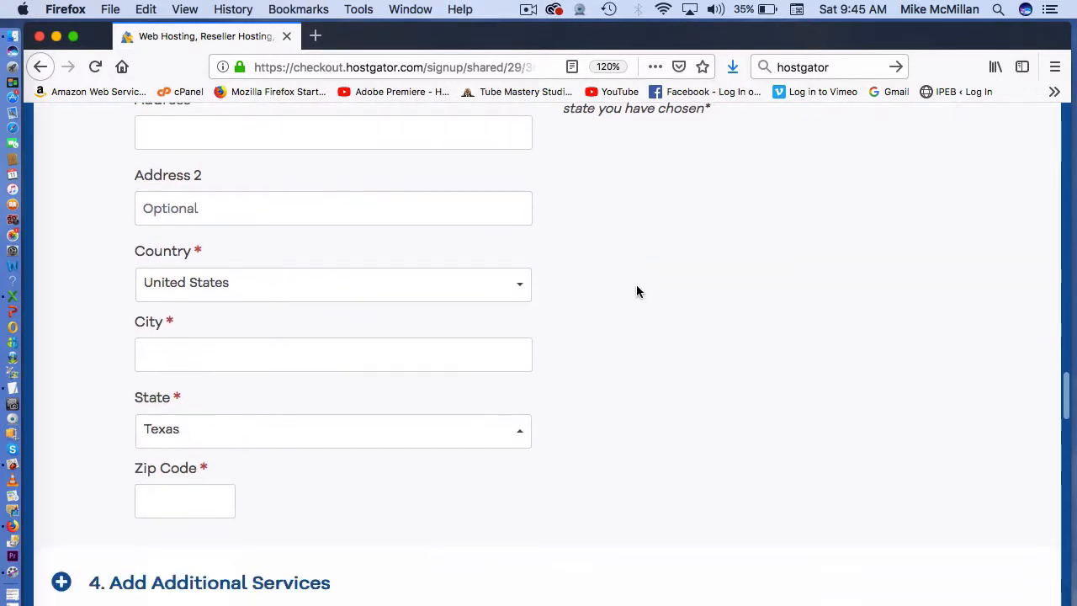
scroll(637, 287, "down", 10)
scroll(636, 286, "up", 4)
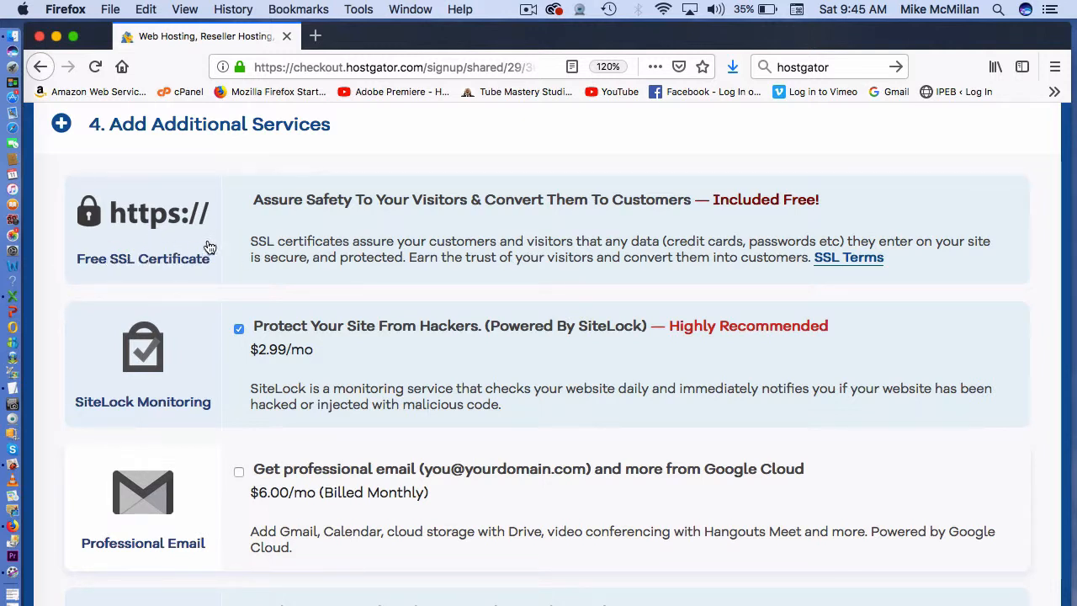
- Untick the SiteLock Monitoring and CodeGuard Site Backup add-ons
scroll(210, 247, "down", 2)
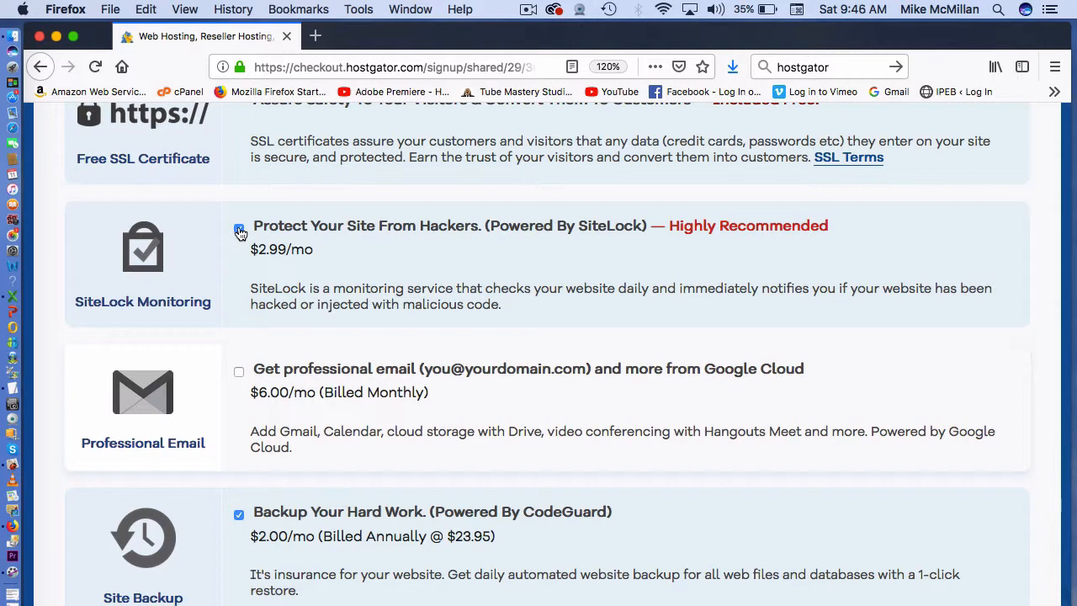
left_click(239, 231)
scroll(296, 282, "down", 2)
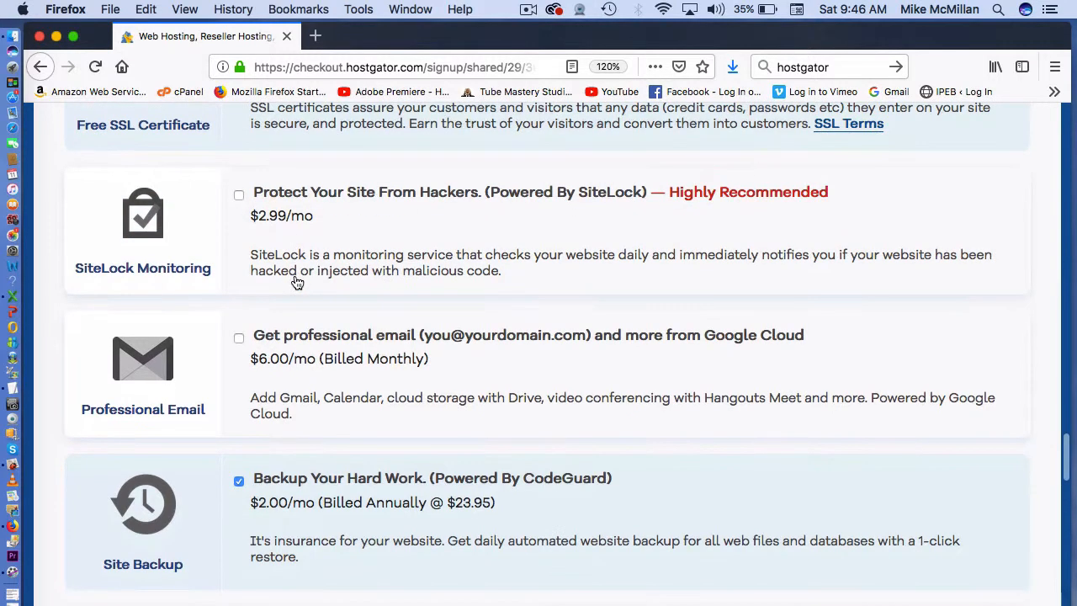
scroll(296, 281, "down", 4)
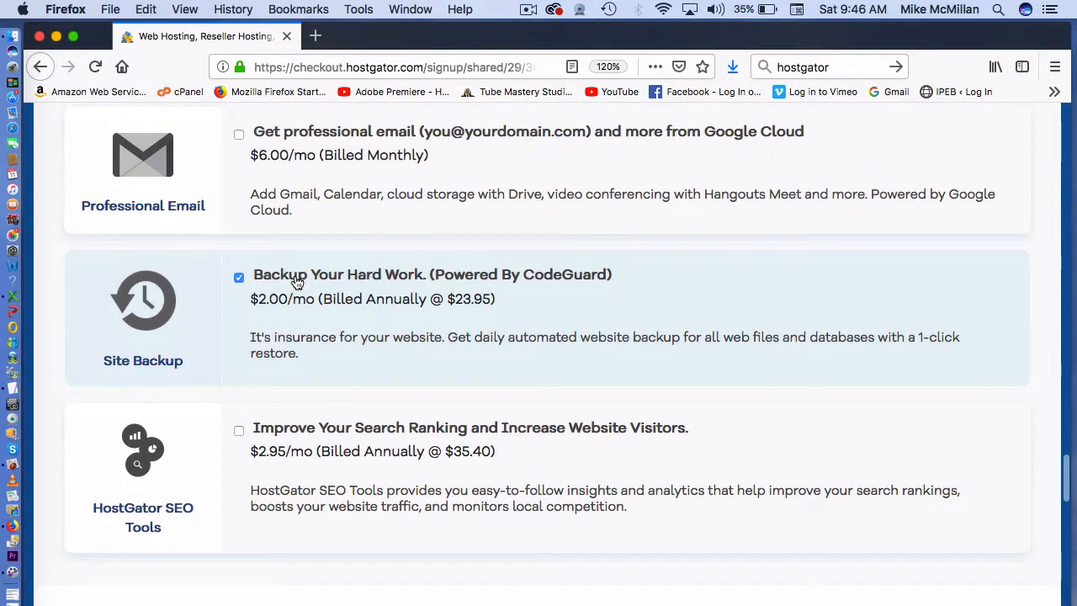
left_click(239, 279)
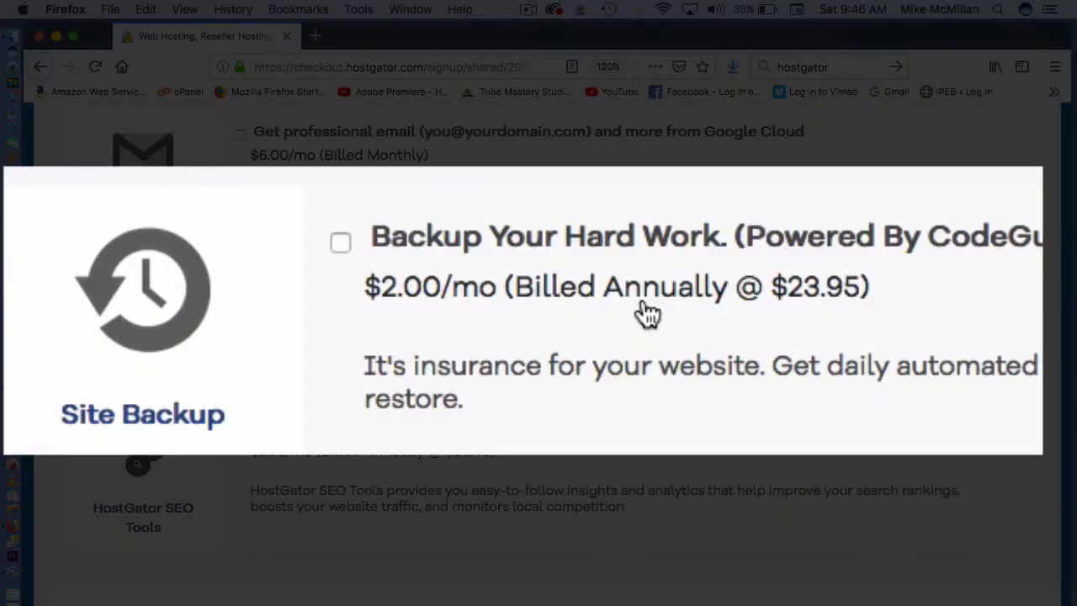
scroll(387, 312, "down", 3)
- Scroll through the order review to check the $24.63 amount due
scroll(387, 312, "down", 4)
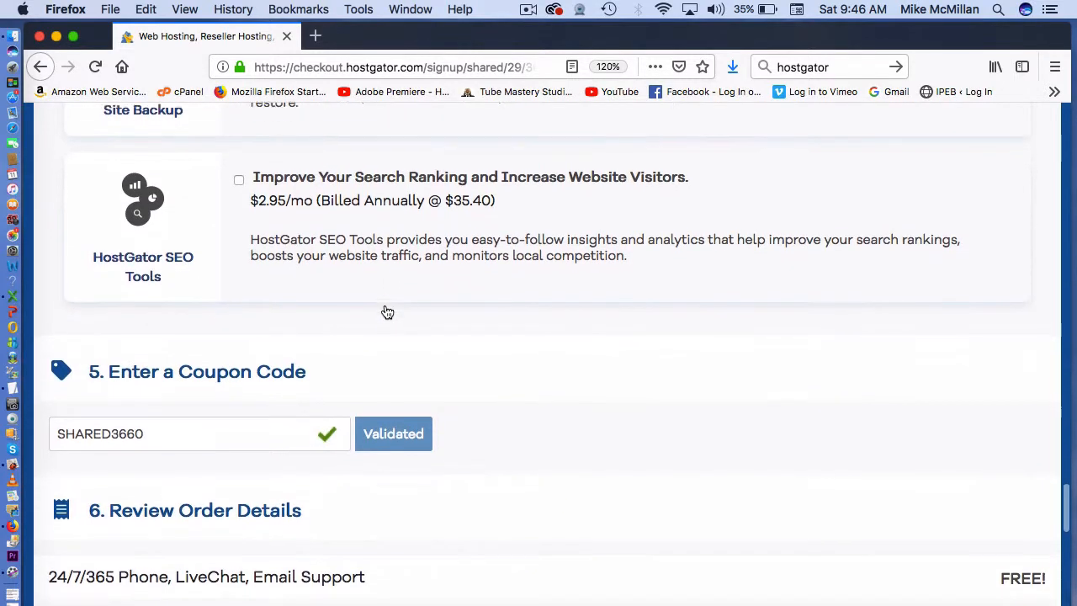
scroll(387, 311, "down", 4)
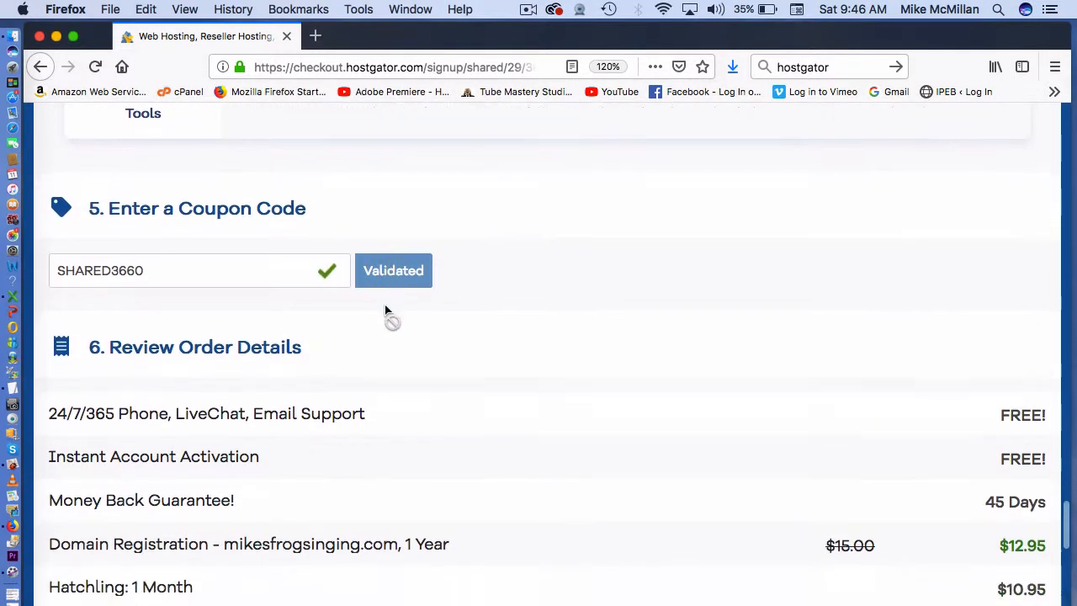
scroll(386, 311, "down", 1)
scroll(385, 312, "down", 3)
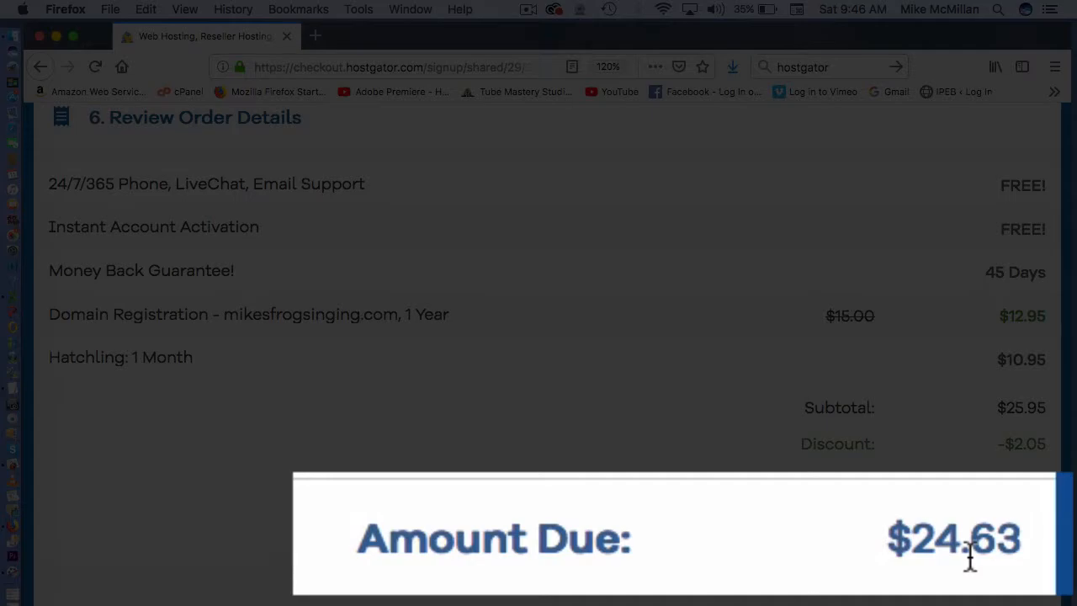
scroll(1022, 547, "down", 3)
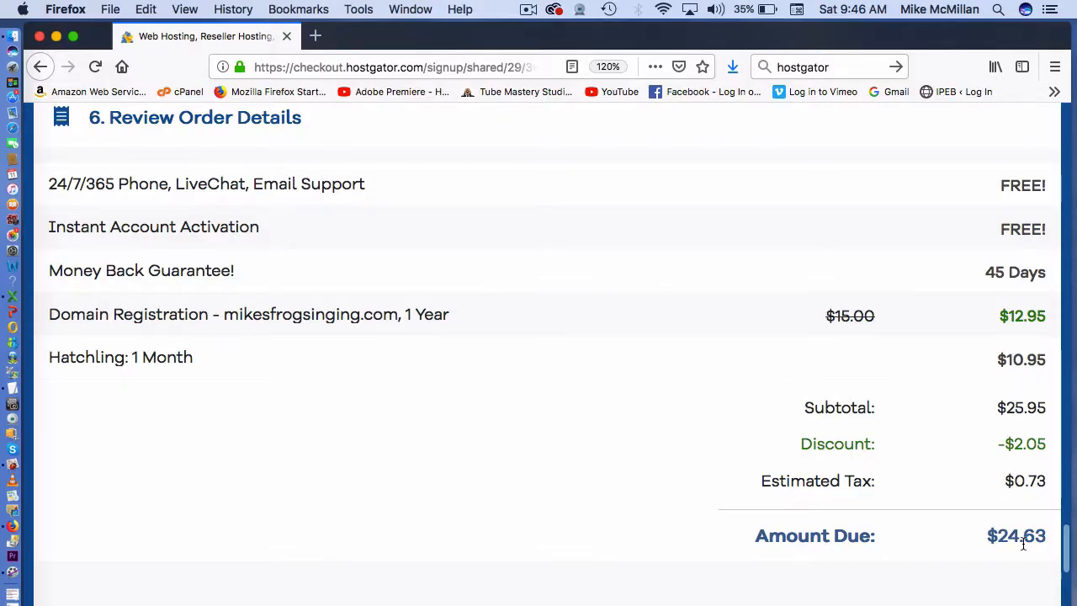
scroll(1023, 549, "down", 4)
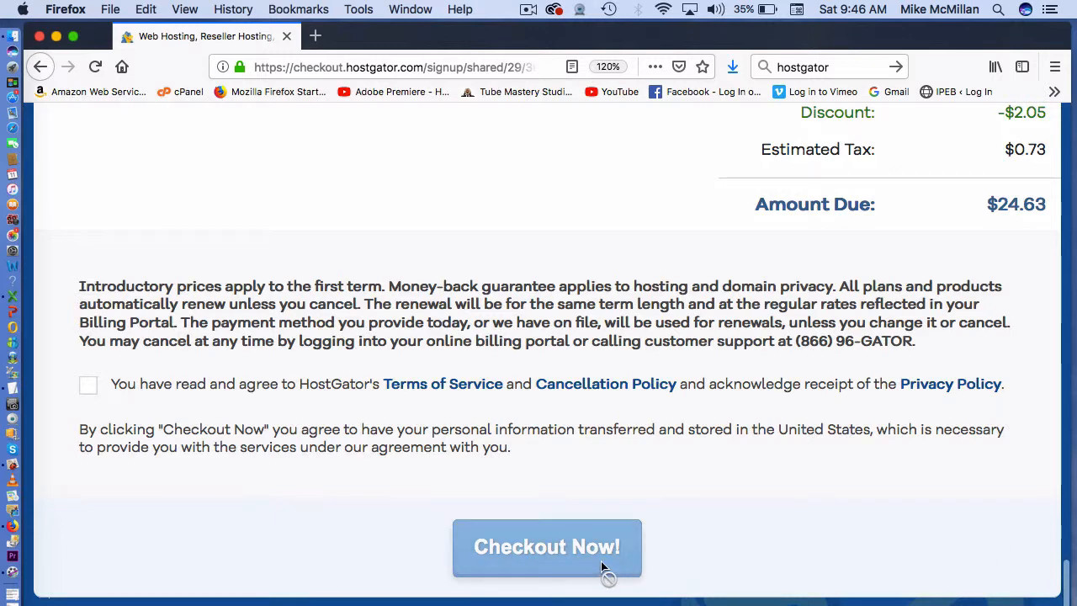
scroll(600, 564, "up", 4)
scroll(600, 565, "up", 2)
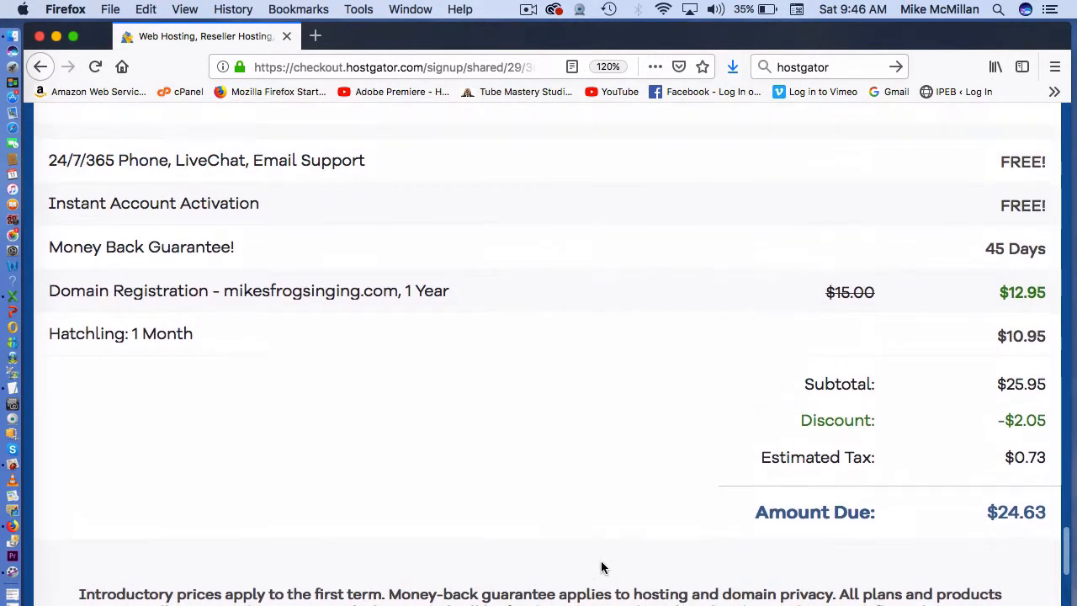
scroll(600, 565, "down", 6)
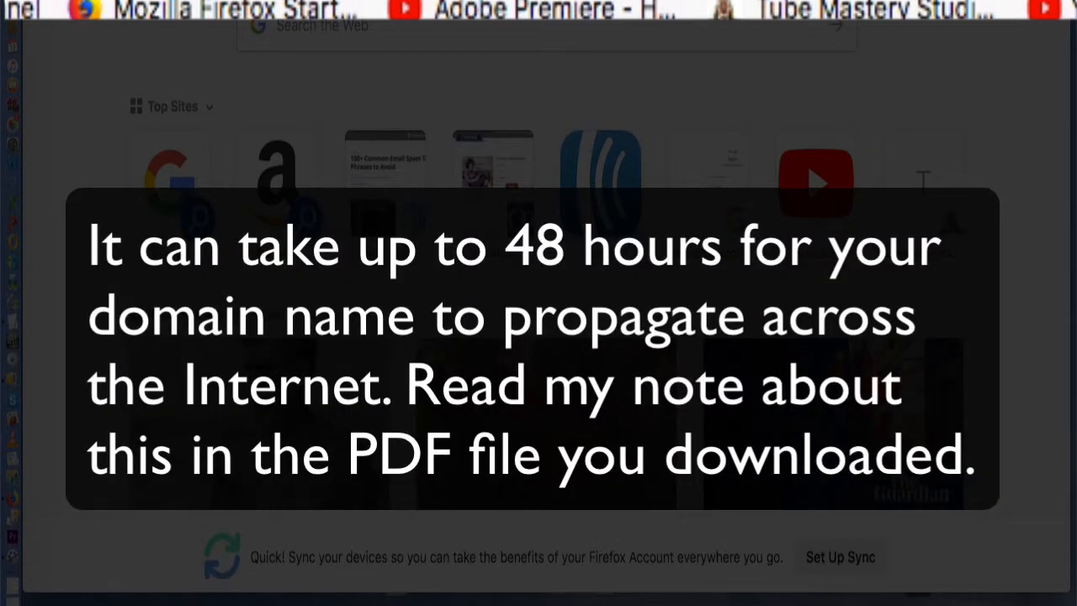
- Enter the site's domain followed by /2083 in the address bar to load cPanel
type("w")
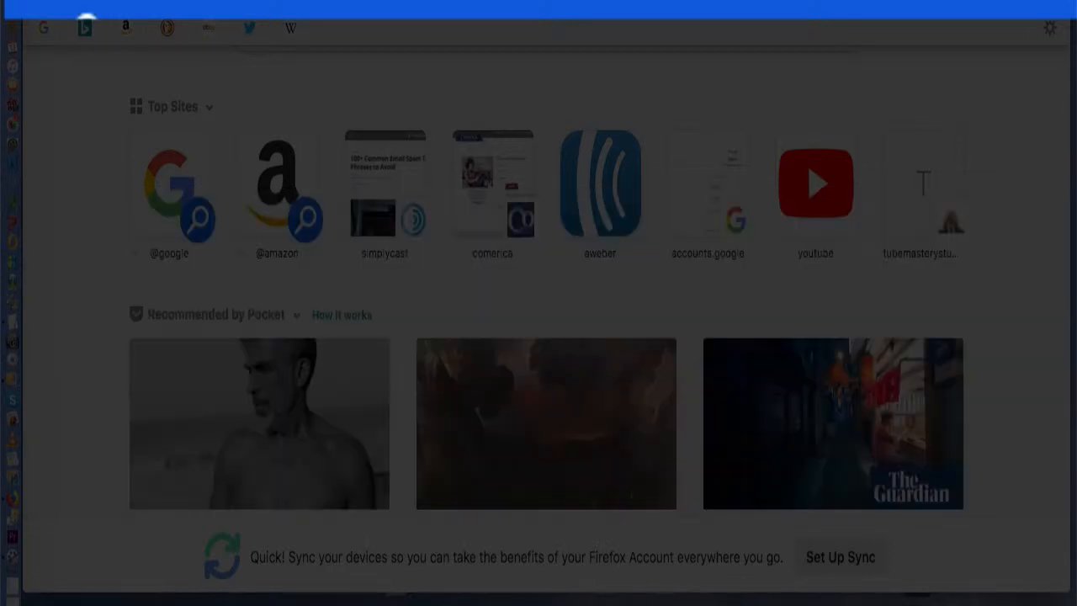
type("o")
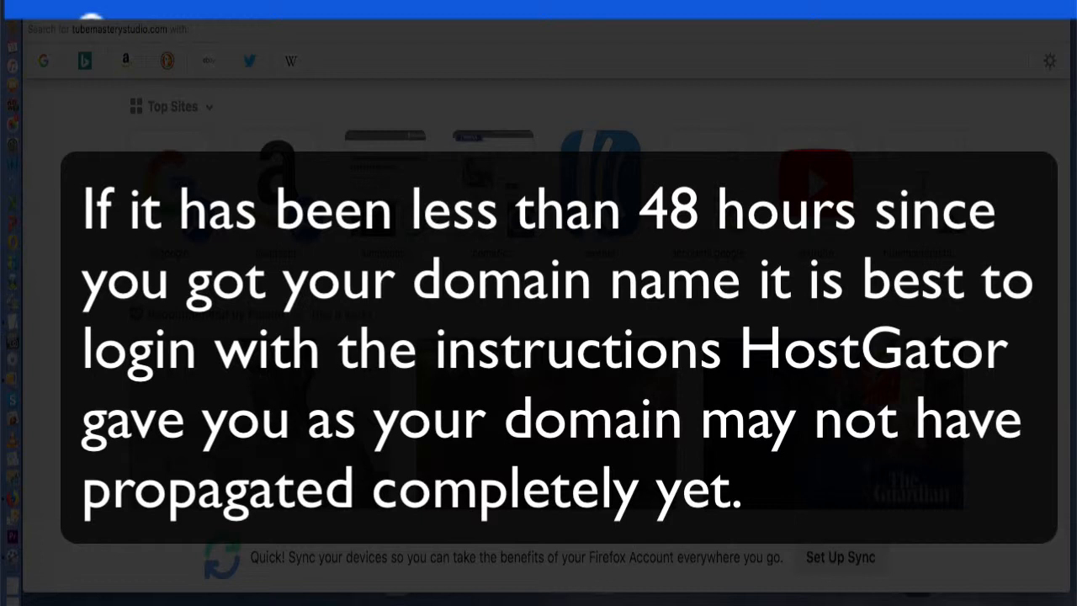
type("/")
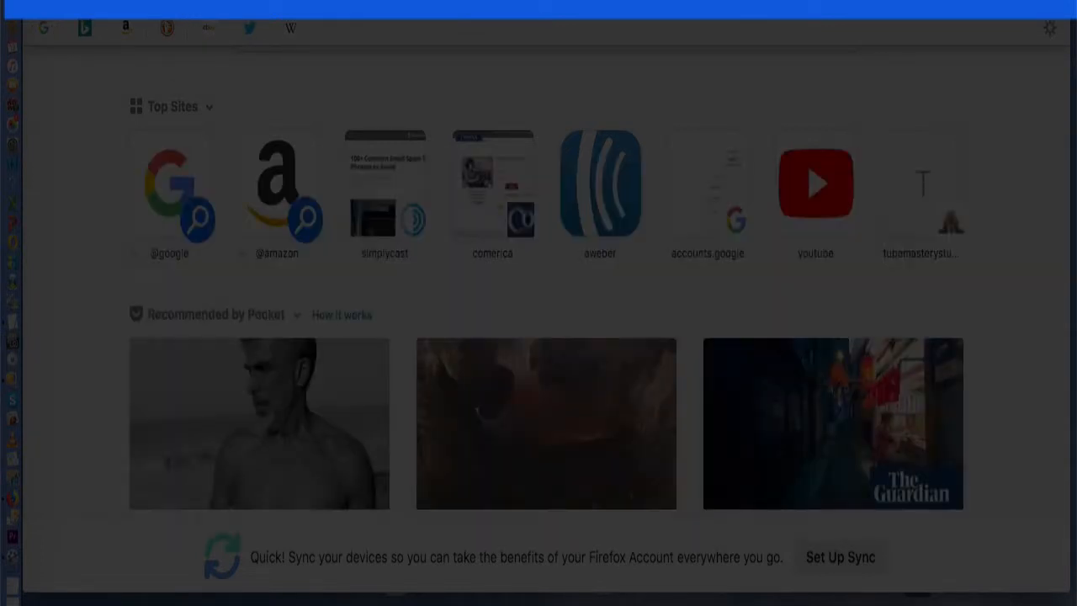
key("Return")
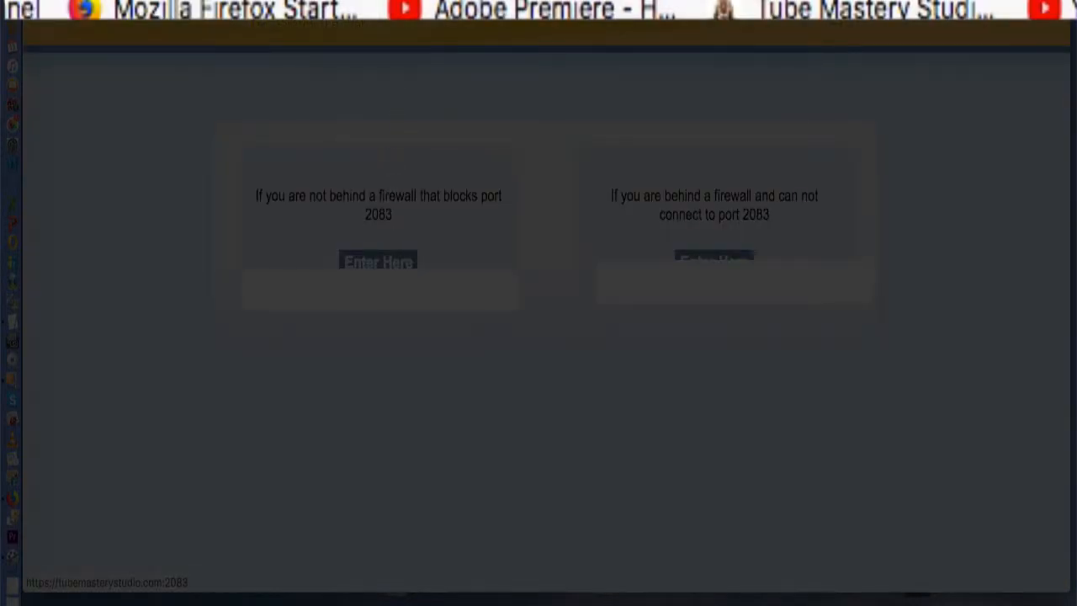
- Continue past the firewall notice, log into HostGator cPanel and look over the dashboard
left_click(388, 266)
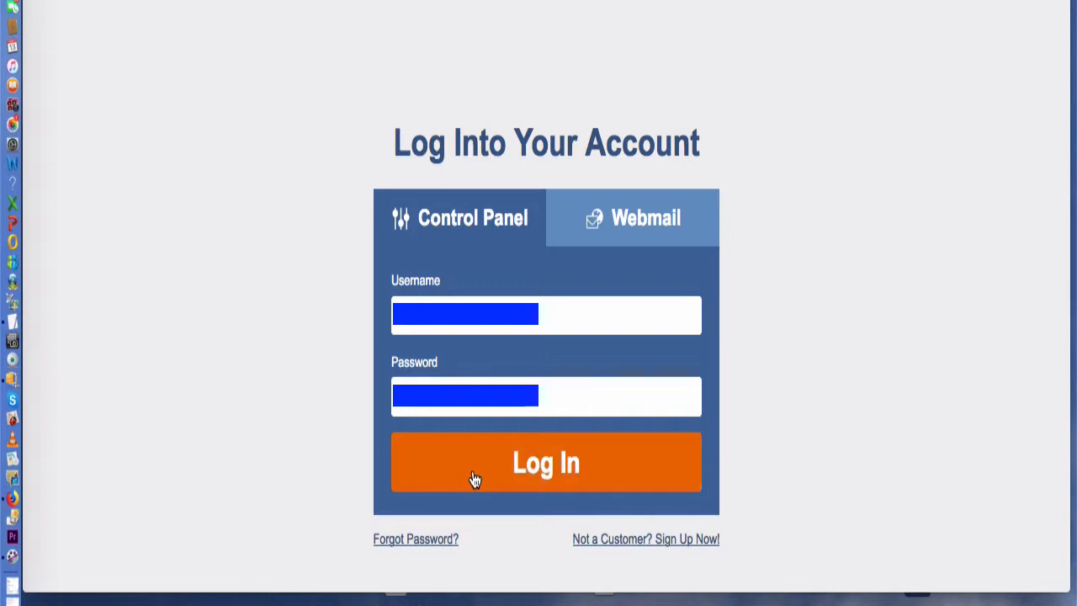
left_click(473, 479)
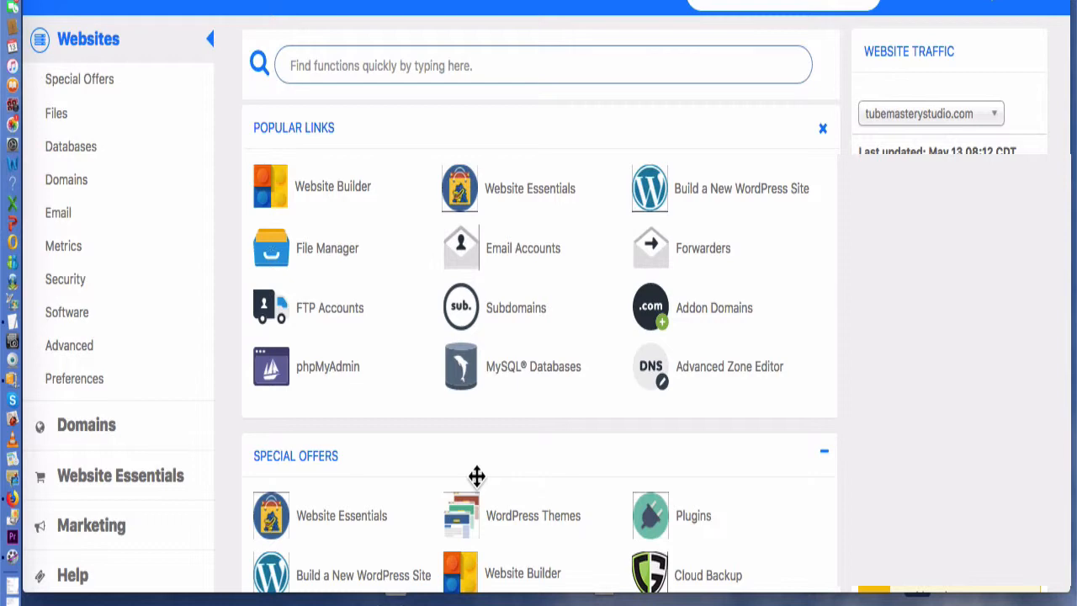
scroll(469, 476, "down", 15)
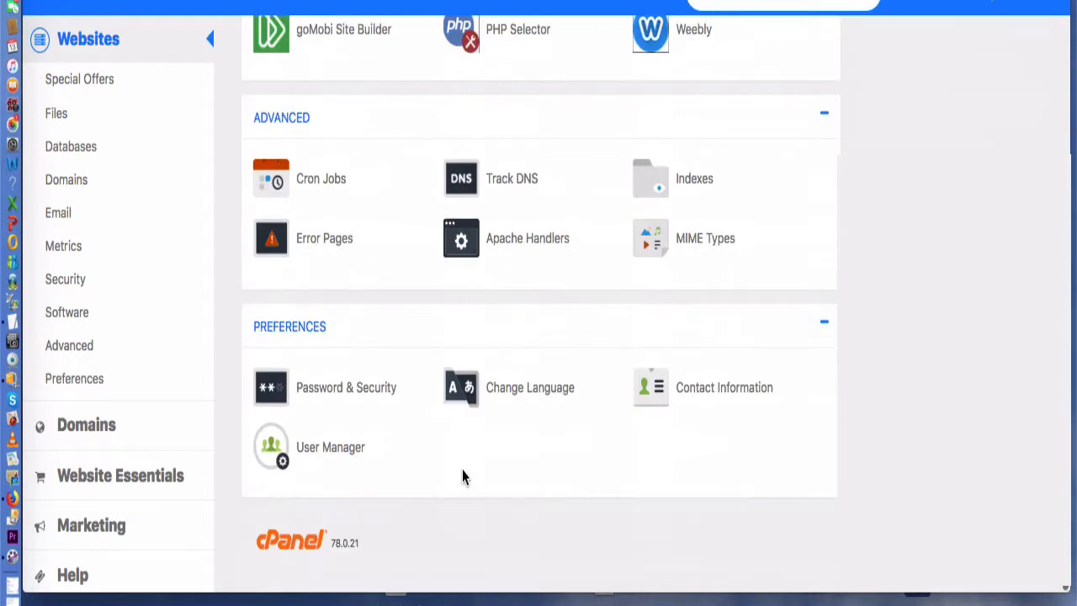
scroll(464, 476, "up", 15)
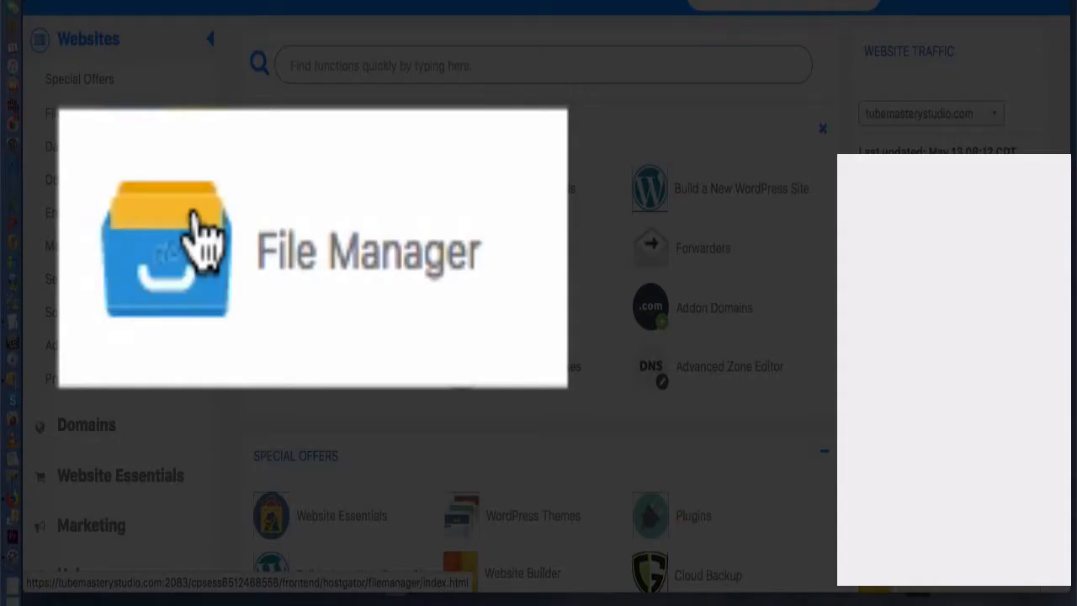
- Open the public_html folder in File Manager and go to its Upload page
left_click(277, 180)
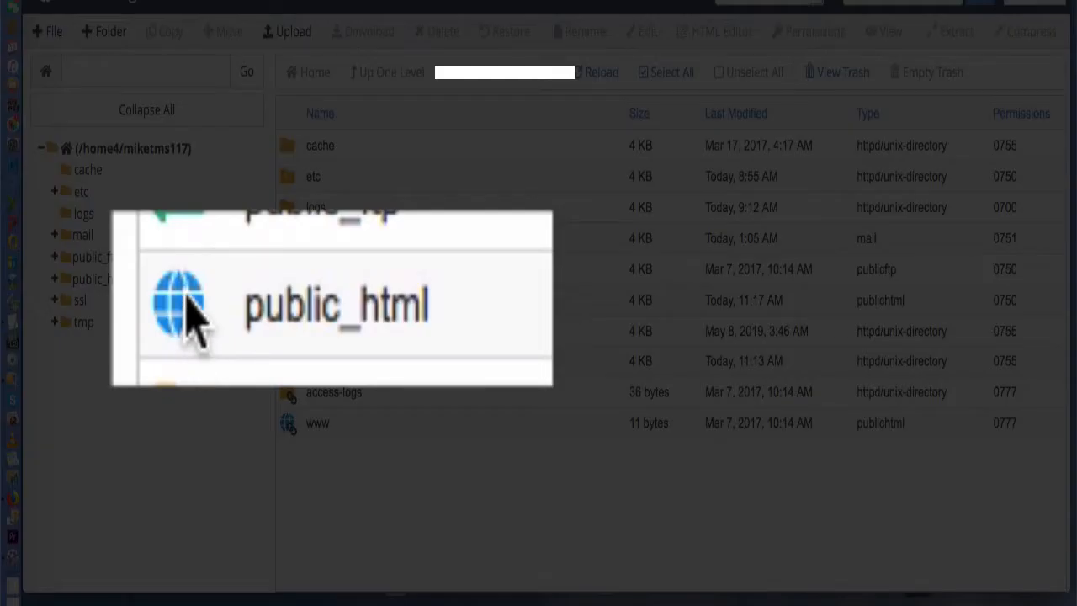
double_click(291, 301)
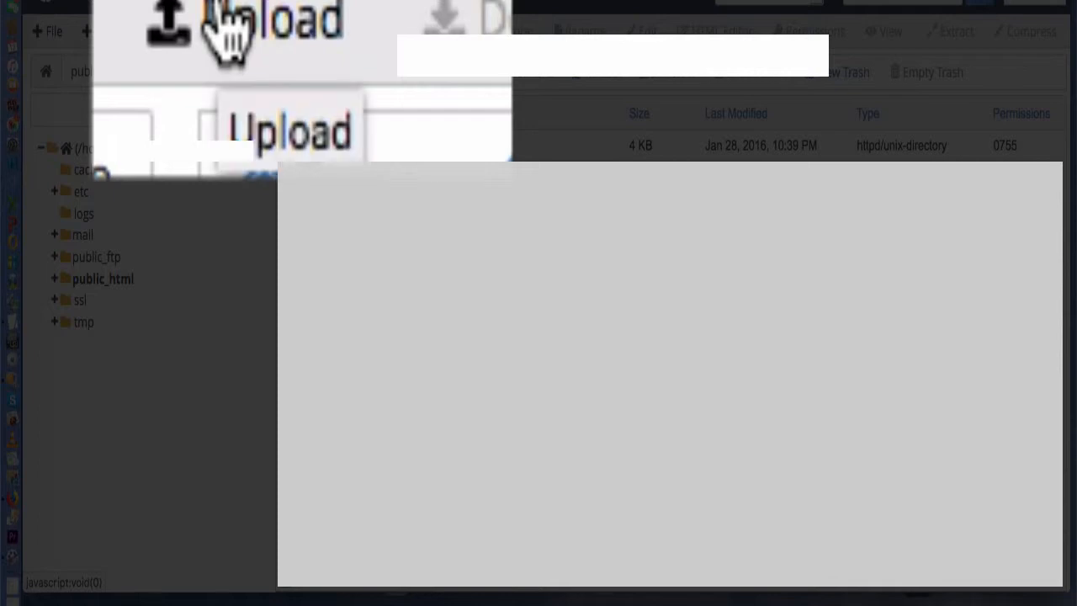
left_click(280, 31)
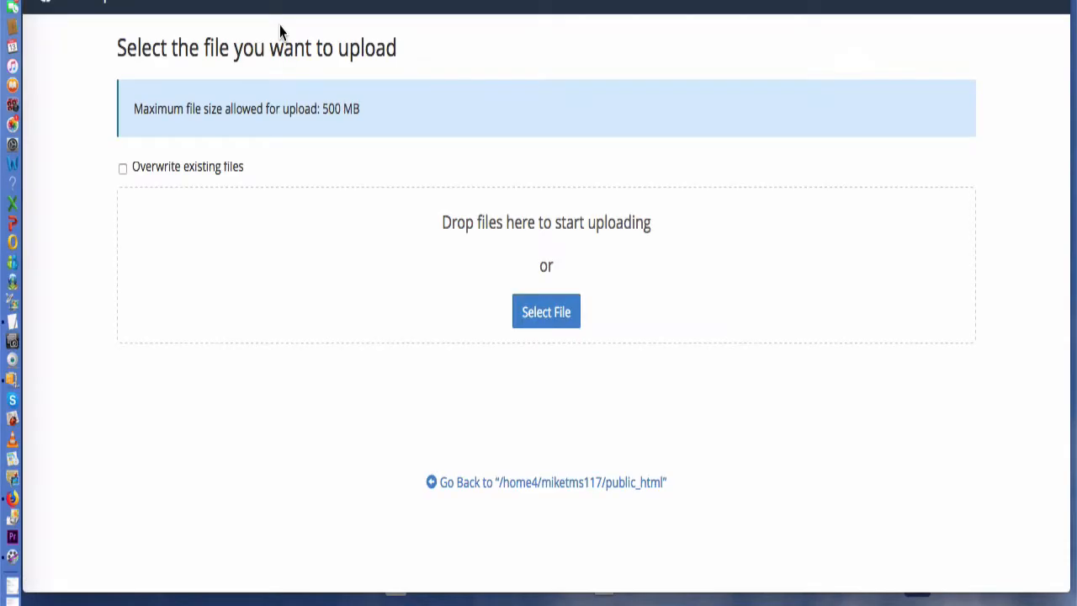
- Drag tube-rankings.pdf from the desktop into the upload area for public_html
left_click_drag(589, 2, 699, 11)
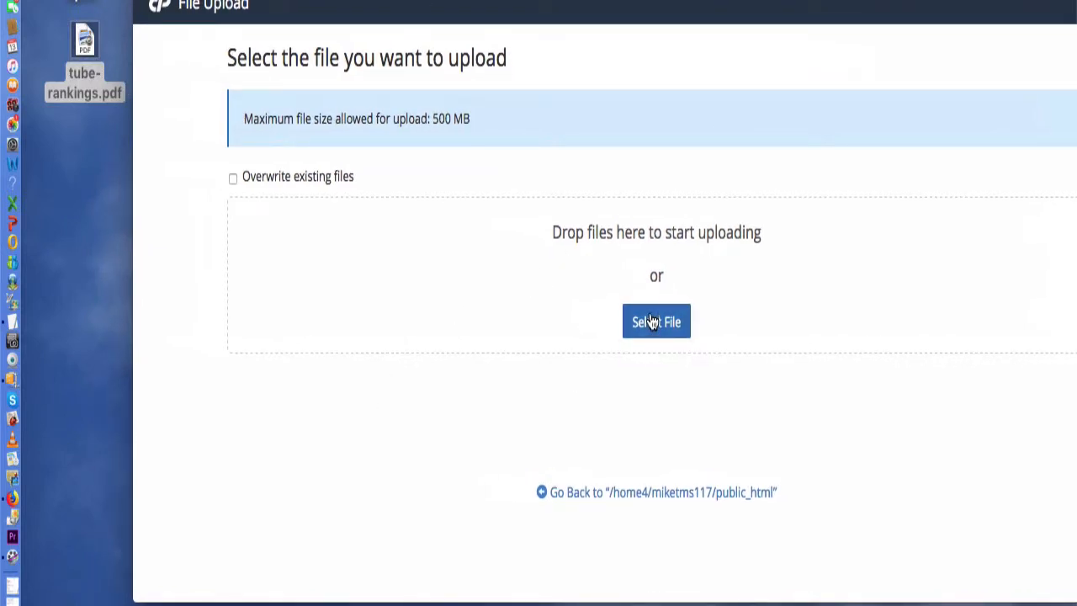
left_click(87, 43)
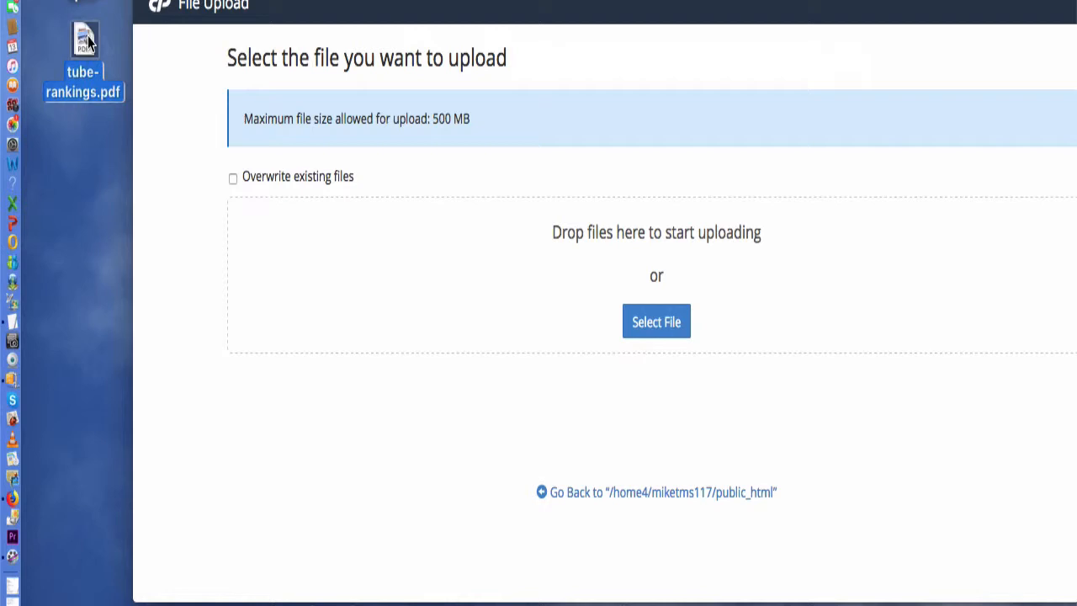
left_click_drag(88, 42, 600, 252)
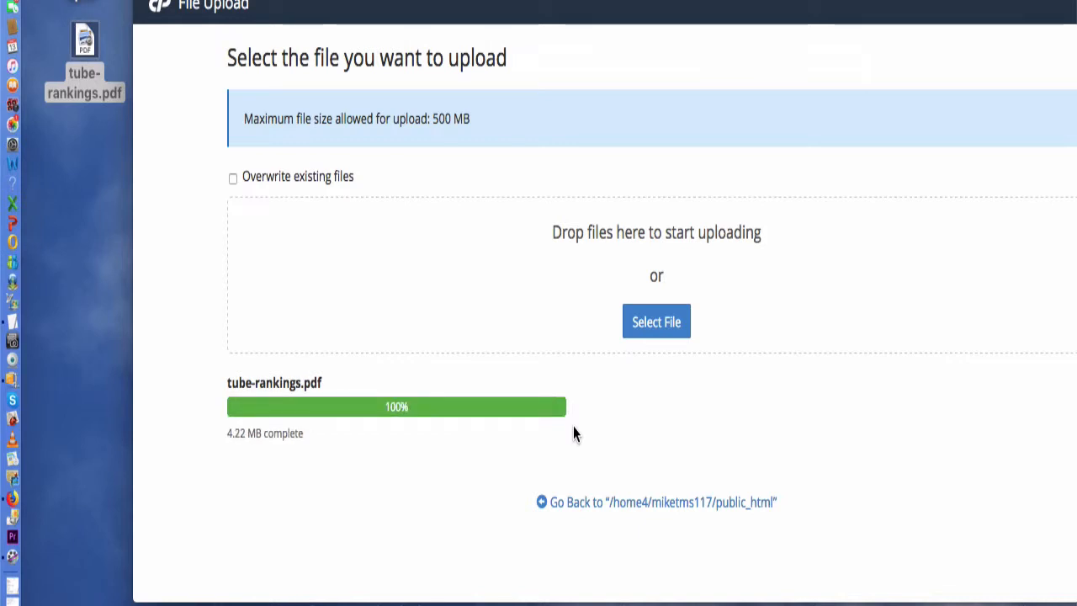
left_click_drag(589, 11, 478, 0)
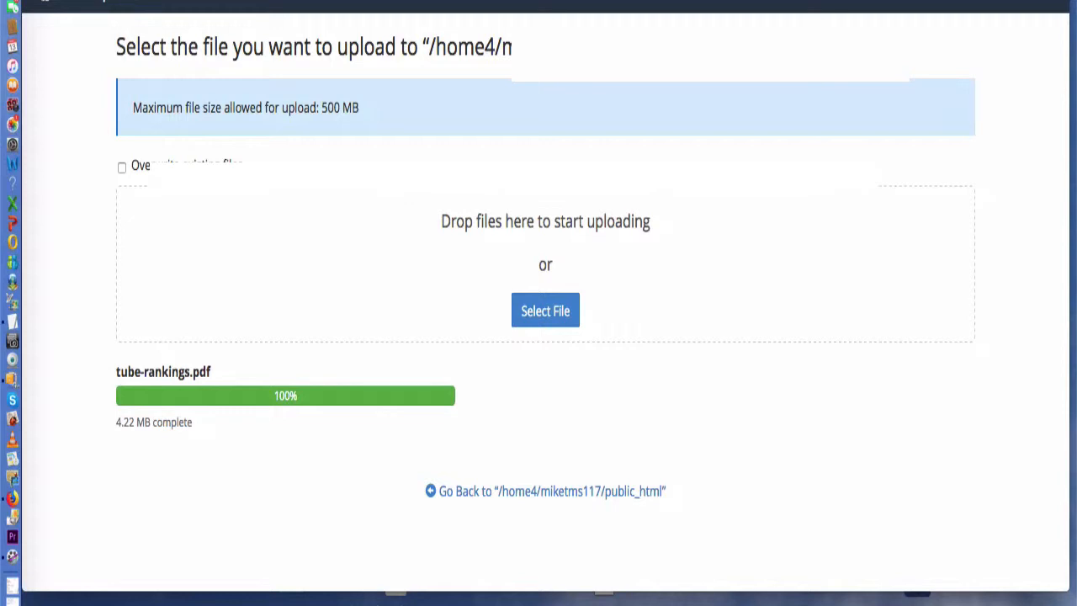
- Reopen public_html in File Manager and check that tube-rankings.pdf is listed
left_click(353, 1)
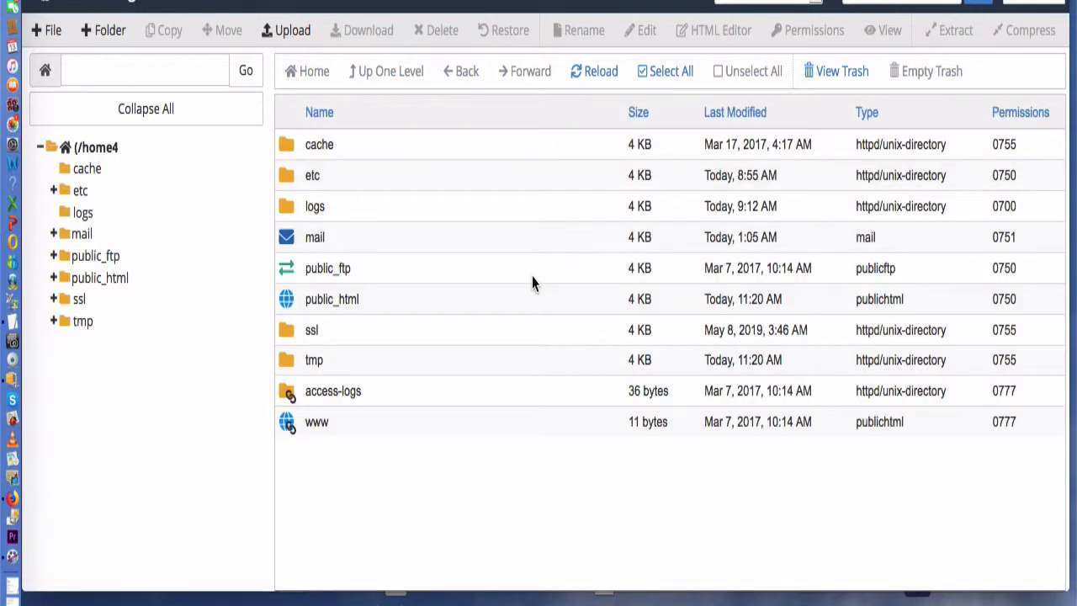
double_click(287, 304)
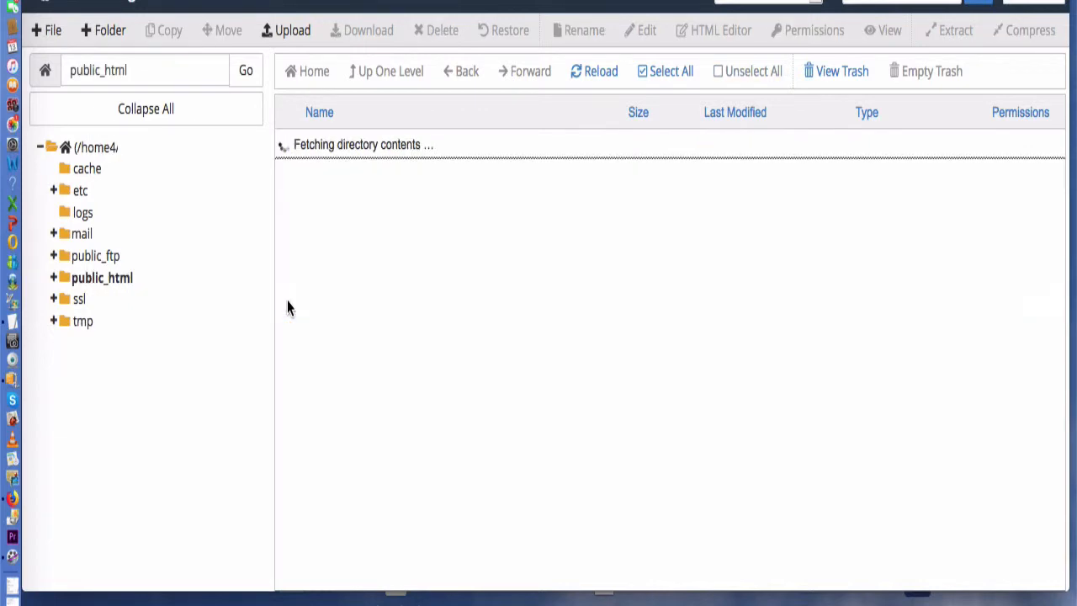
scroll(669, 359, "down", 5)
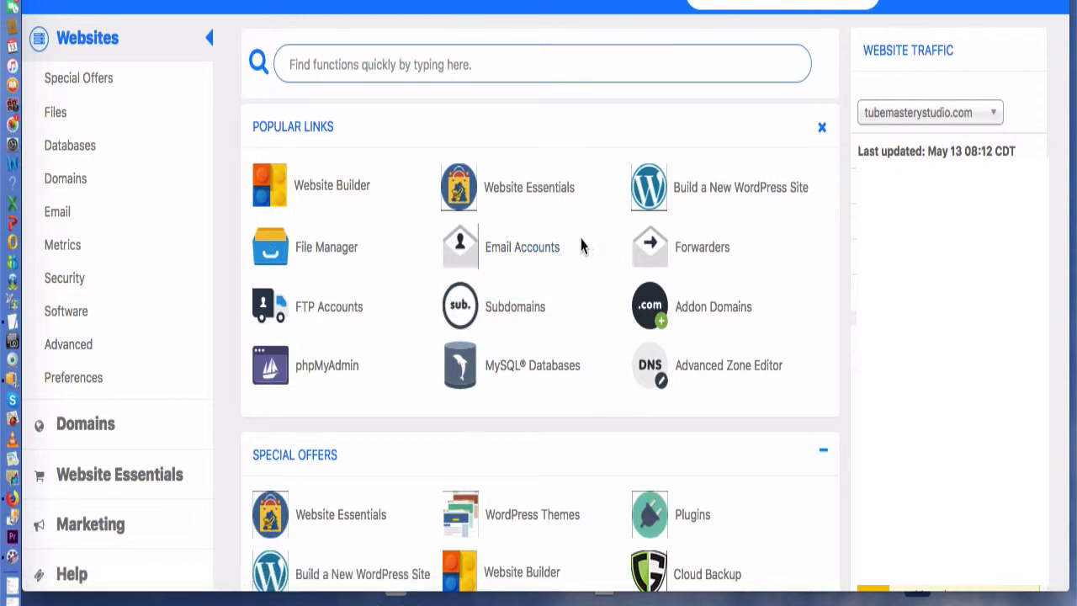
left_click(532, 254)
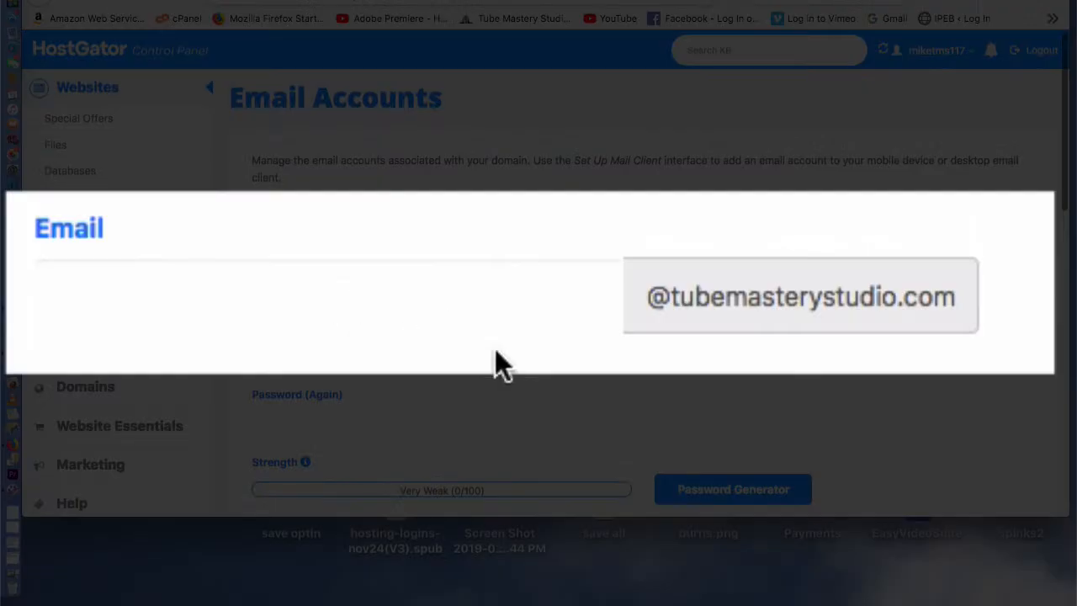
left_click(454, 285)
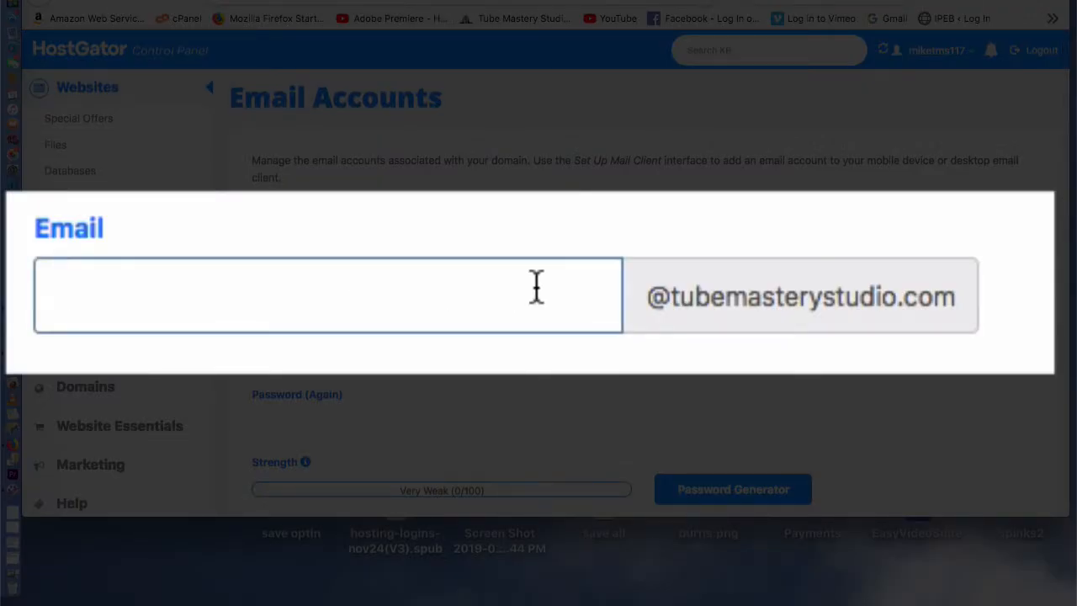
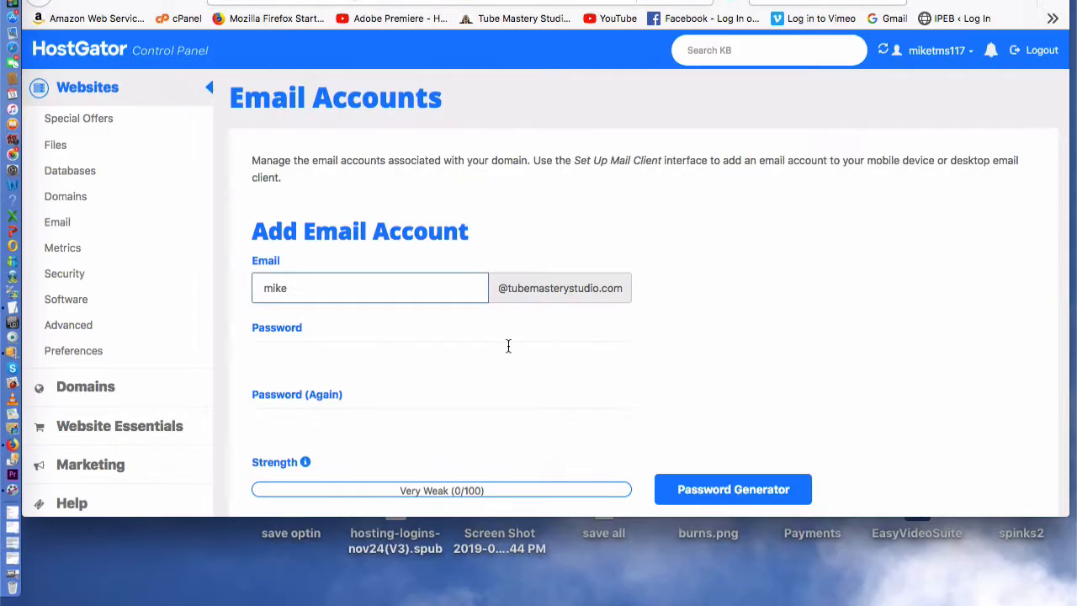
- Fill in the password fields, then delete the mismatched confirmation password
left_click(366, 356)
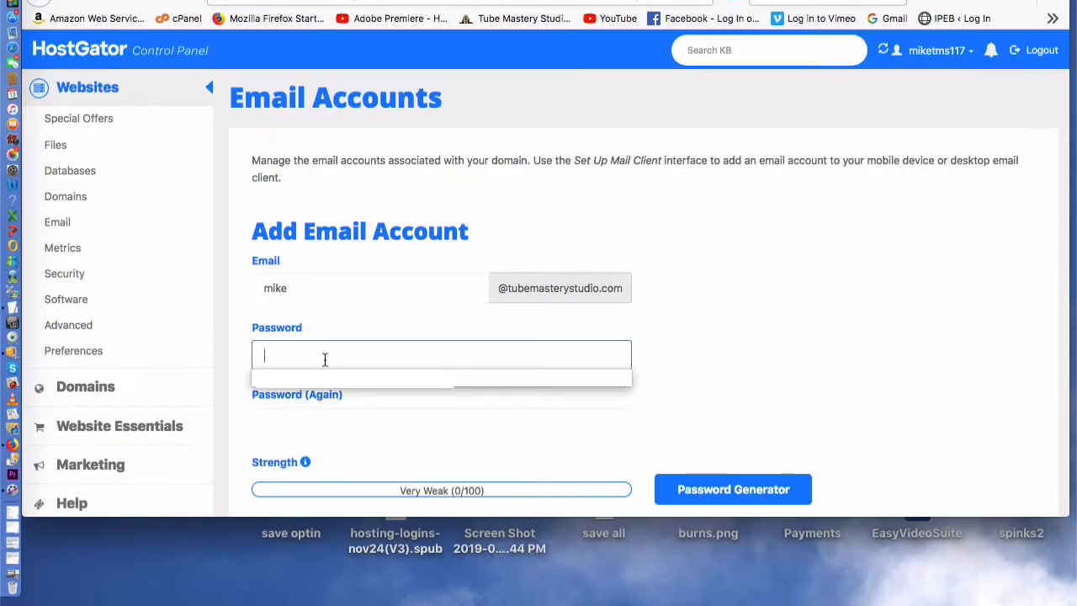
left_click(768, 362)
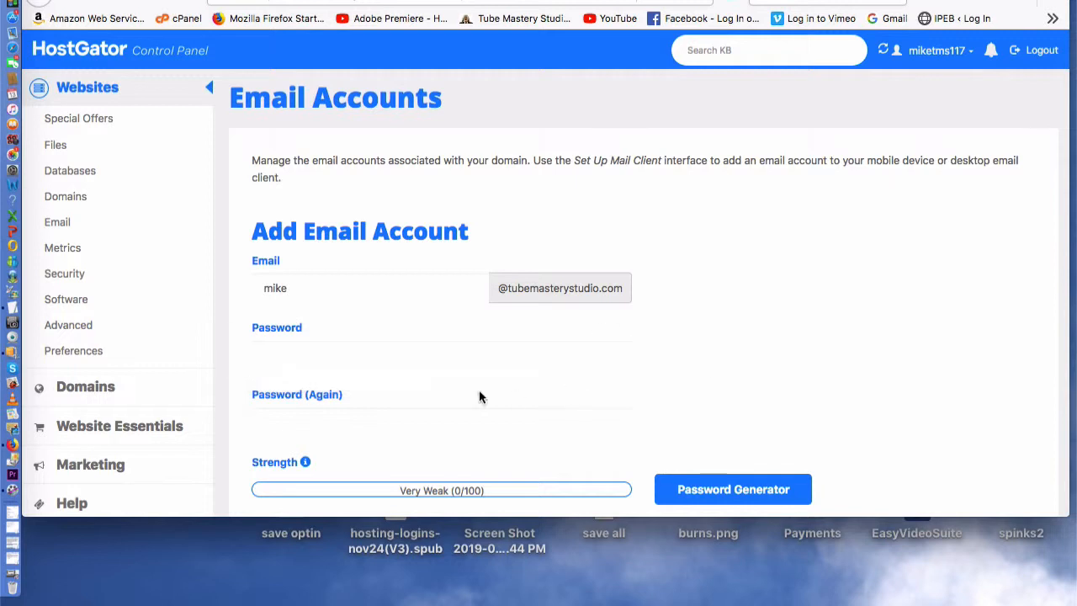
left_click(359, 427)
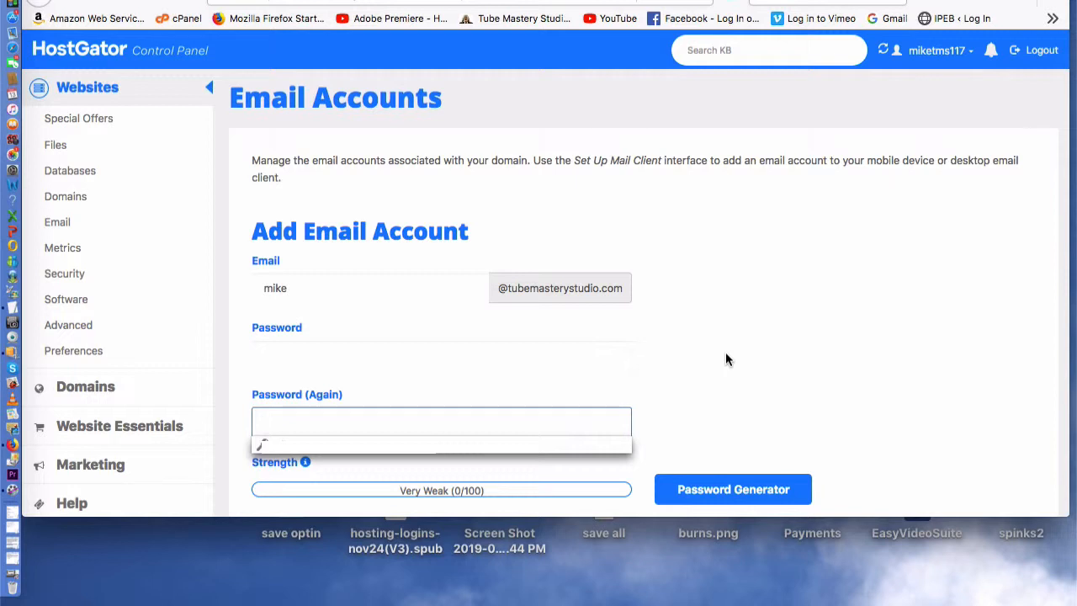
scroll(726, 359, "down", 3)
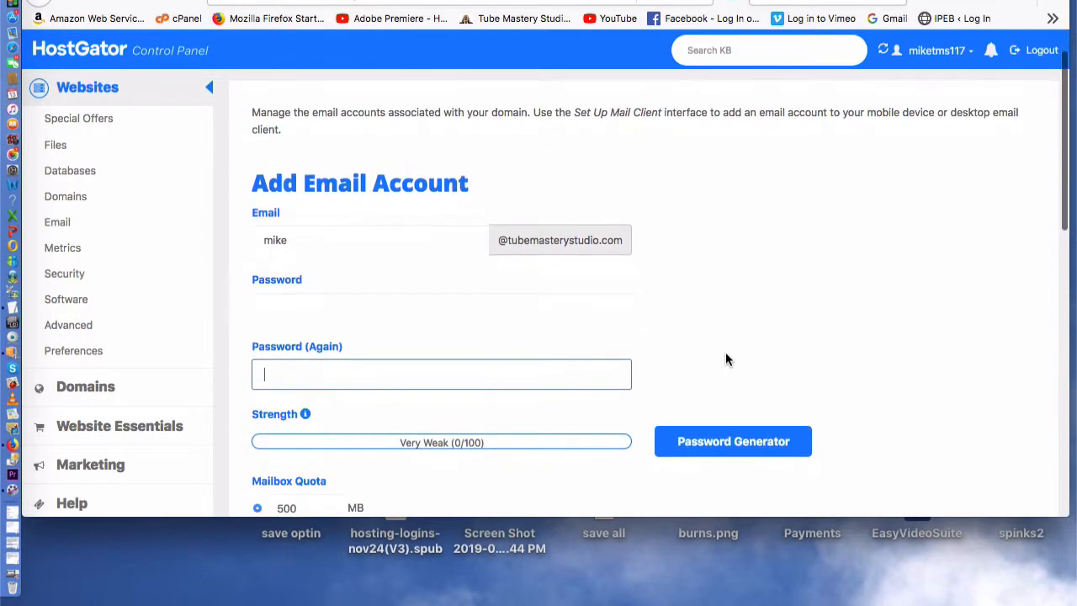
left_click(426, 381)
type("•••••••••••••••")
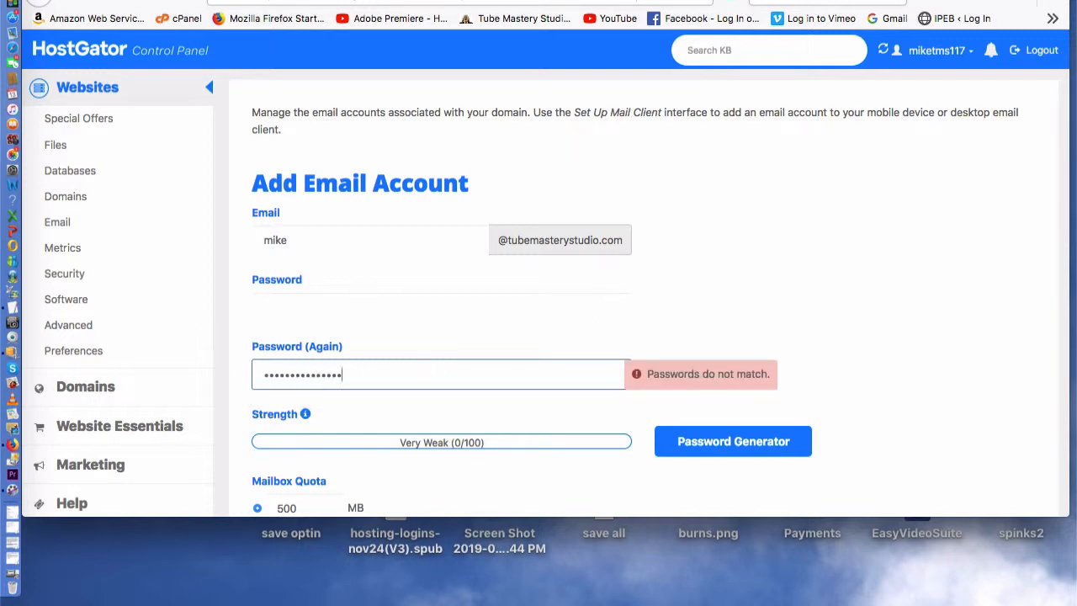
left_click_drag(361, 375, 221, 378)
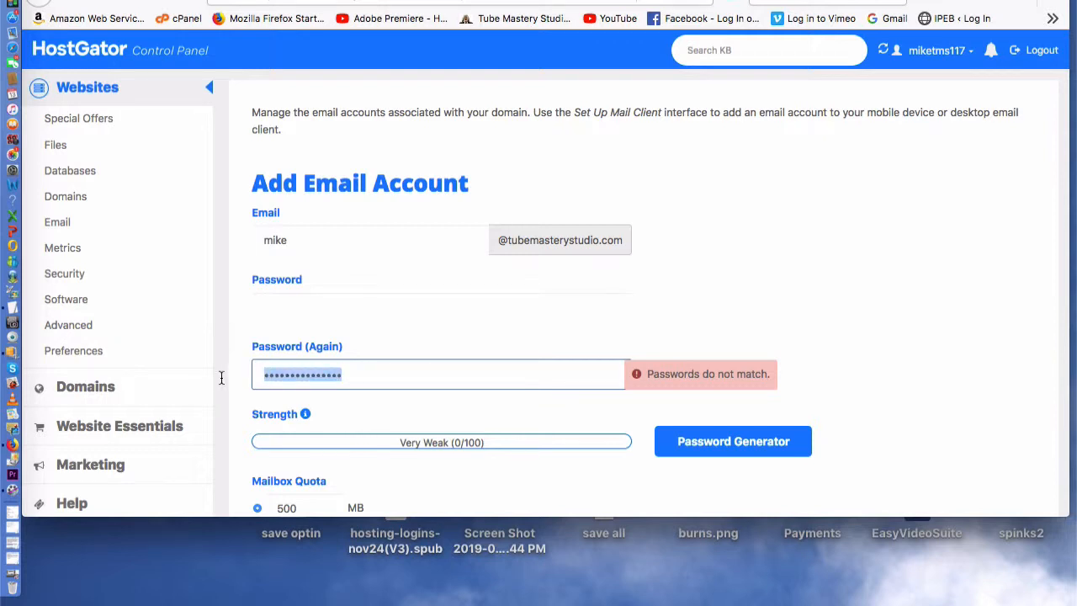
key("BackSpace")
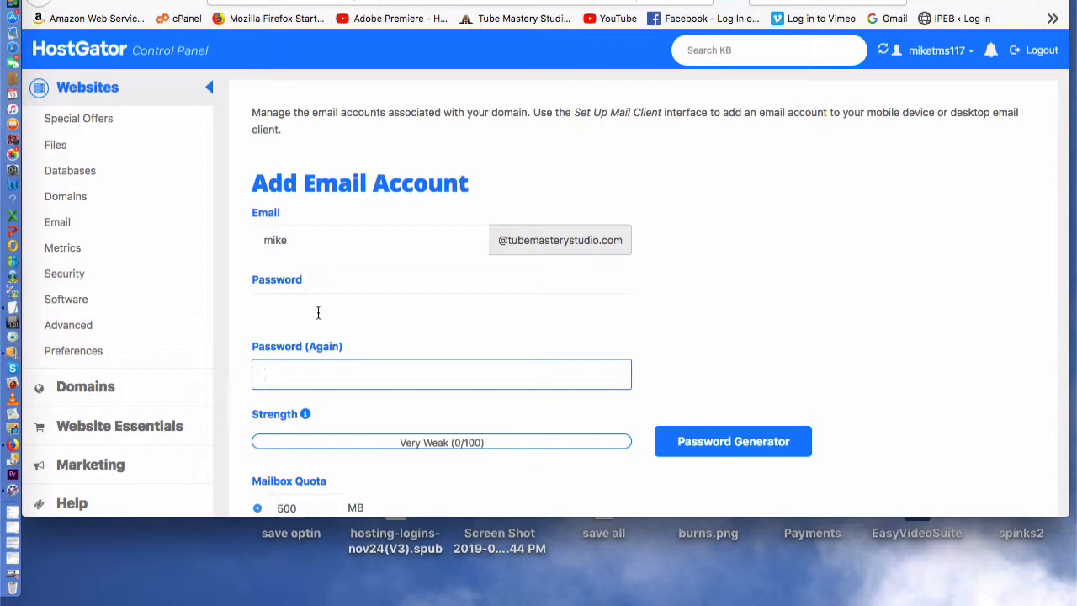
scroll(318, 312, "down", 5)
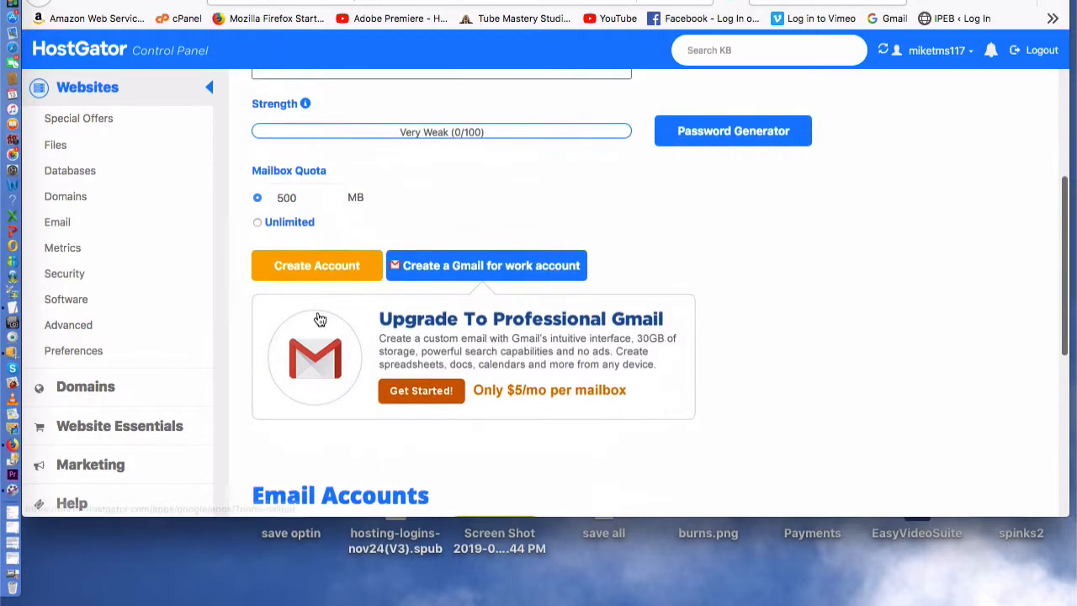
scroll(318, 315, "down", 6)
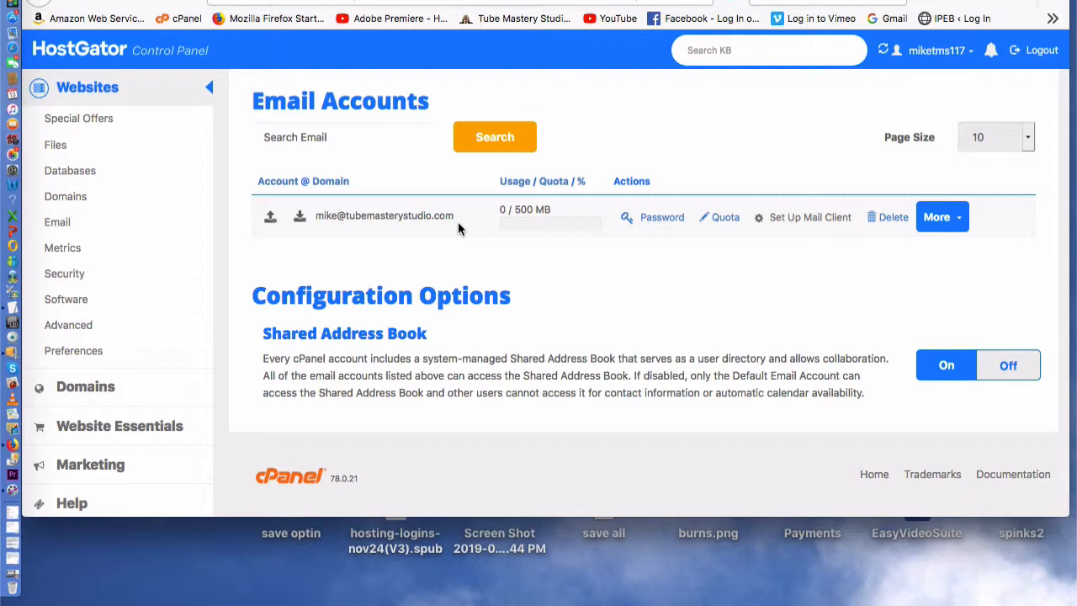
scroll(457, 229, "down", 1)
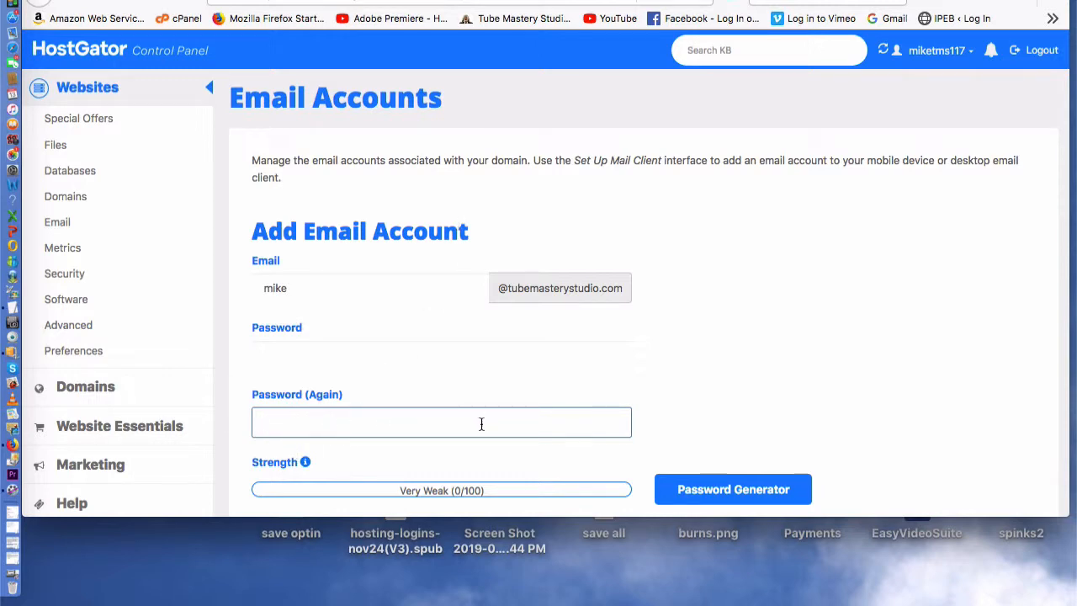
- Select the existing mailbox address, return to the previous page and log out of cPanel
scroll(483, 424, "down", 4)
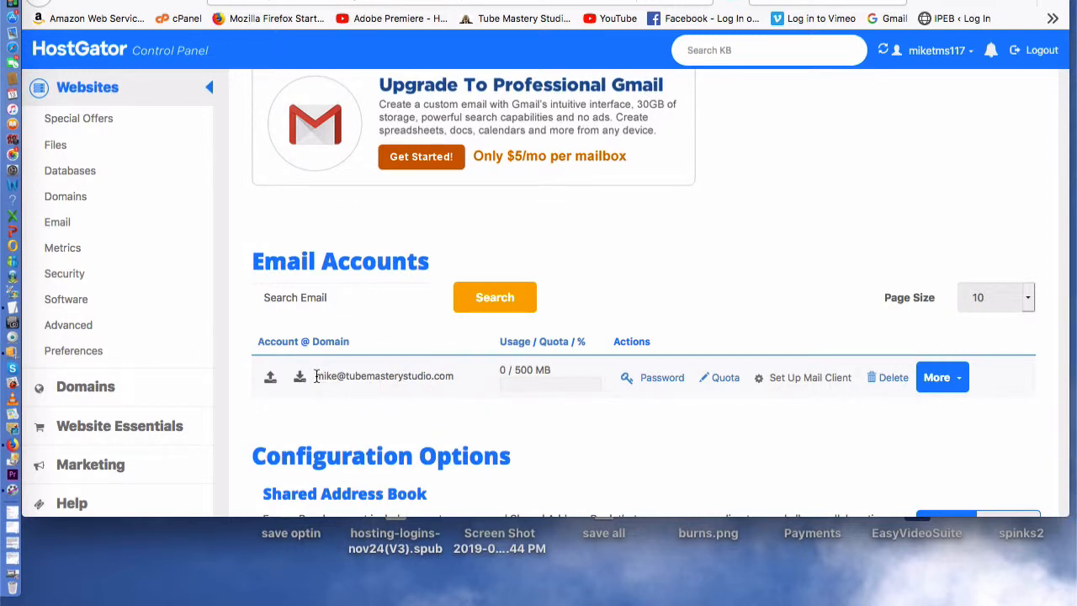
left_click_drag(316, 376, 457, 386)
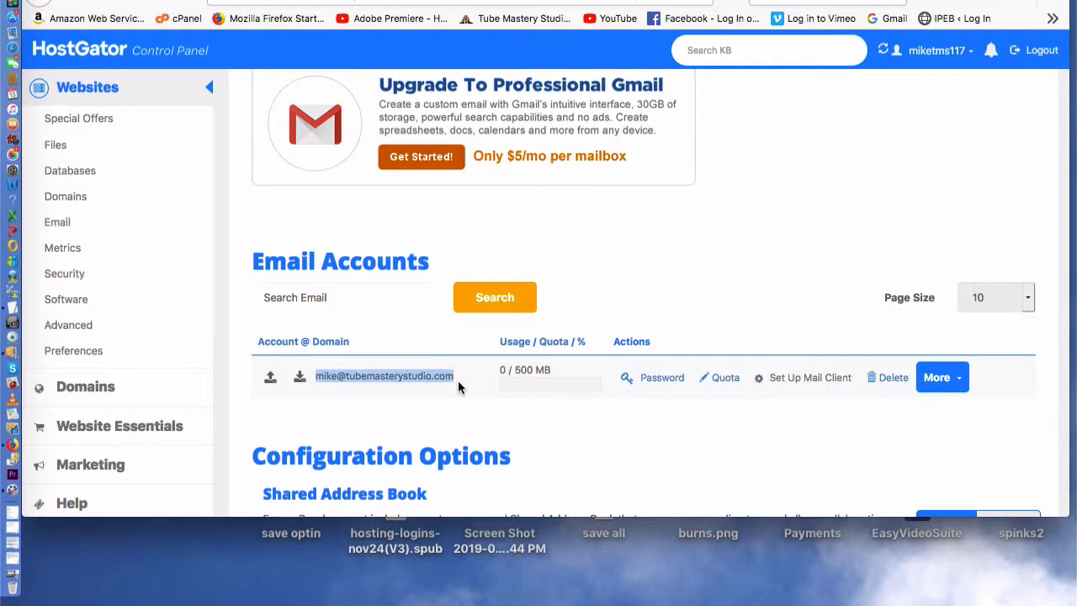
scroll(543, 450, "up", 10)
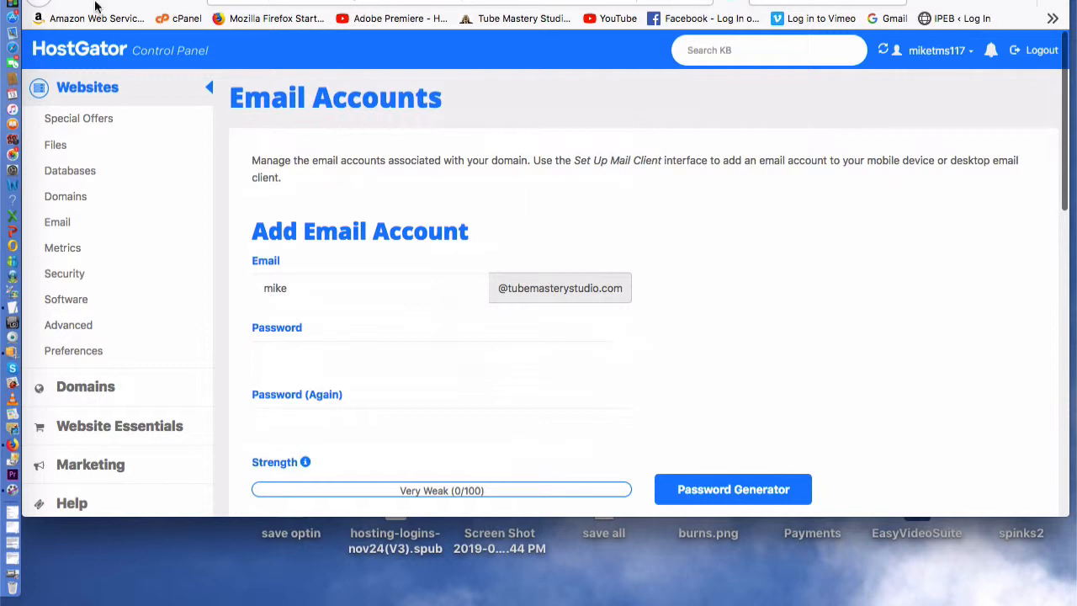
left_click(43, 2)
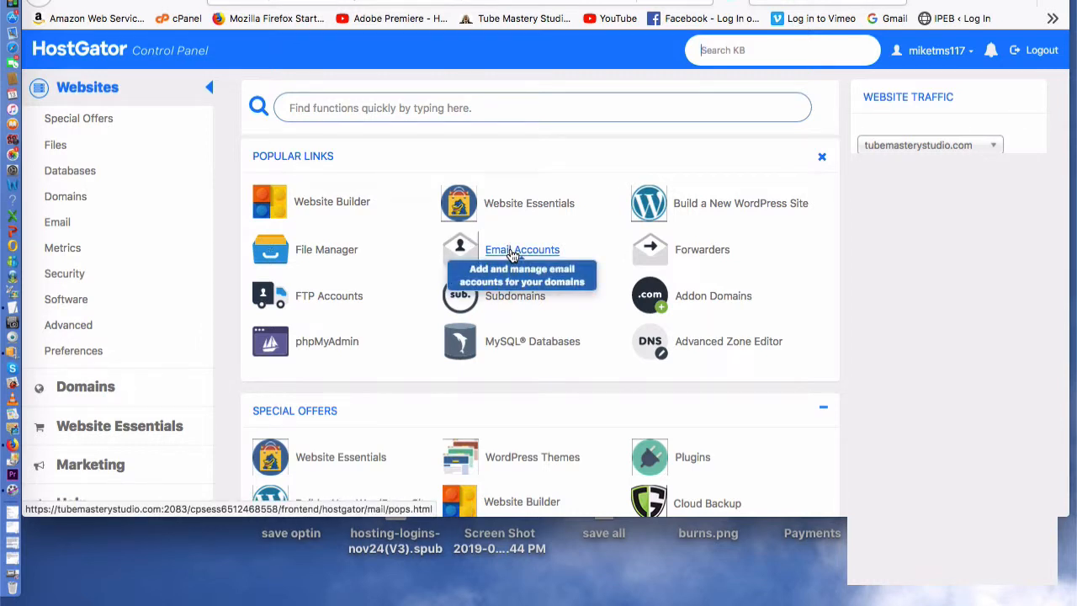
left_click(1039, 52)
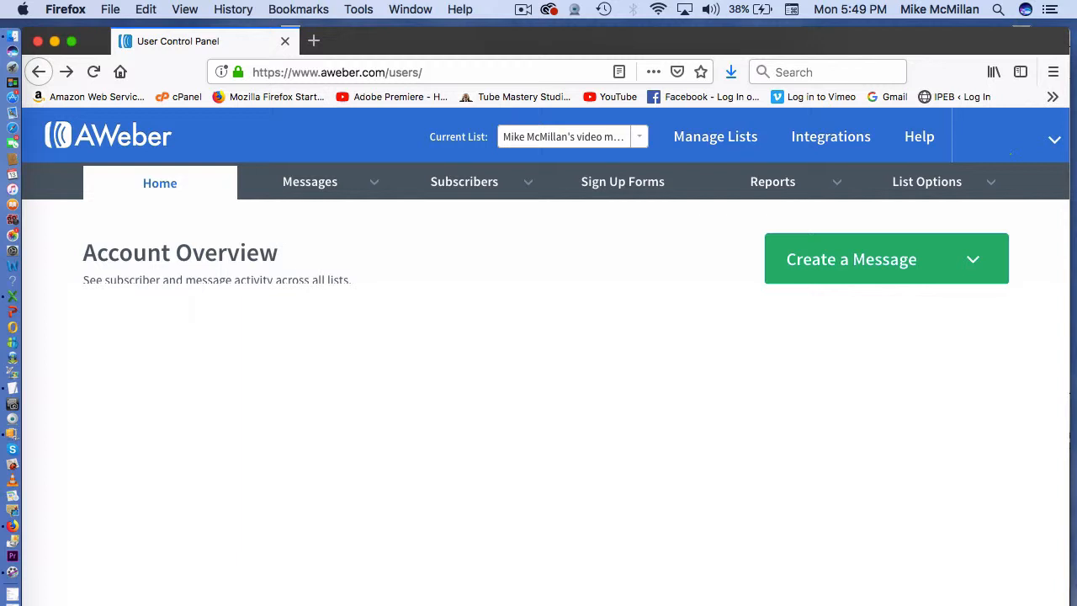
- Open Manage Lists in AWeber and start creating a new list
left_click(710, 148)
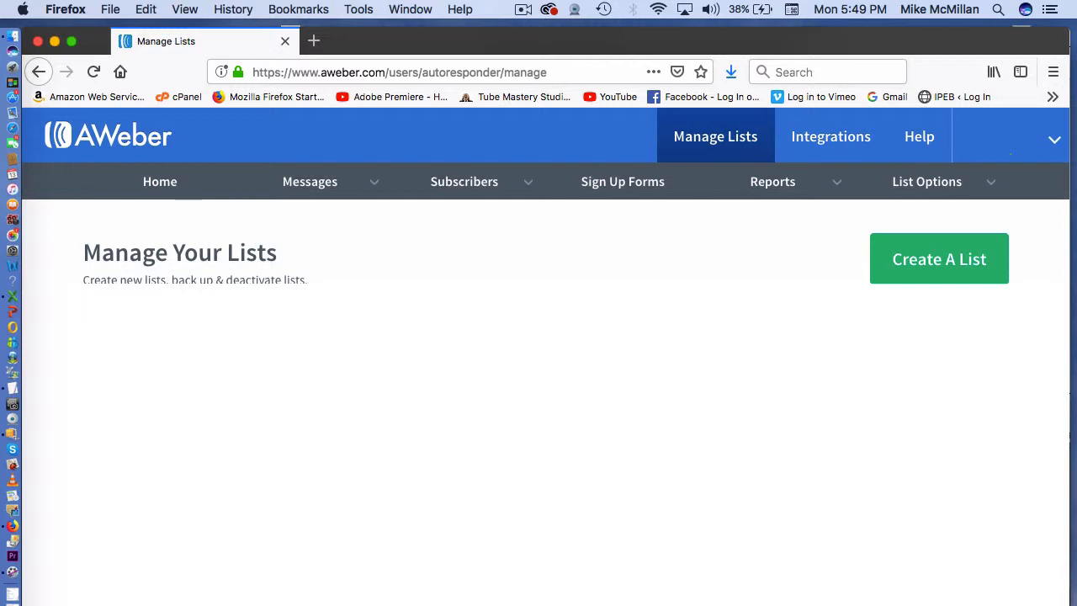
left_click(918, 258)
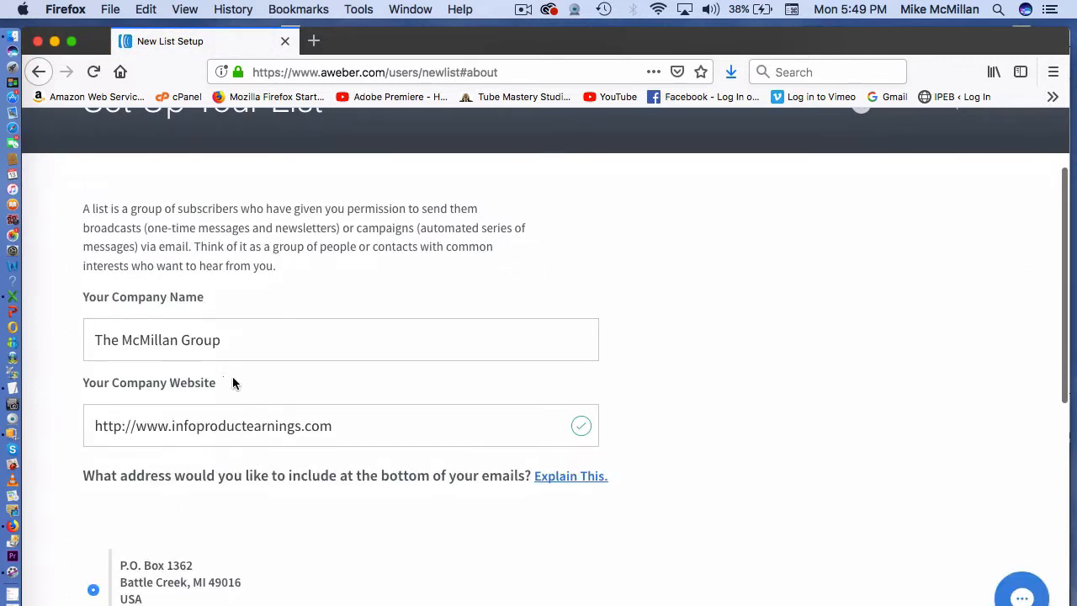
- Replace the company website and sender email on the Set Up Your List form
left_click_drag(334, 426, 77, 414)
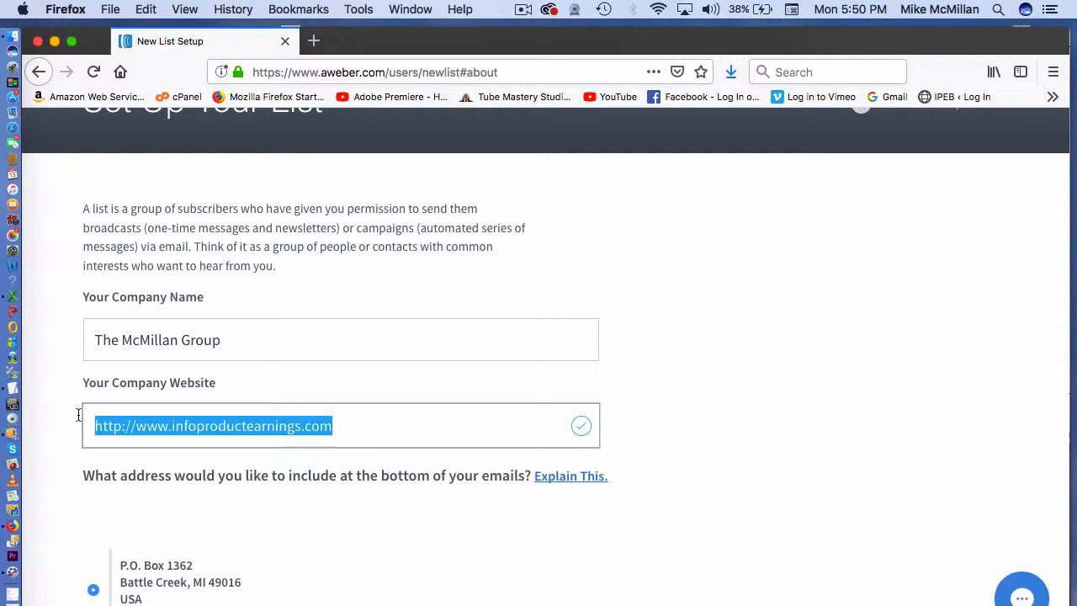
scroll(88, 403, "down", 5)
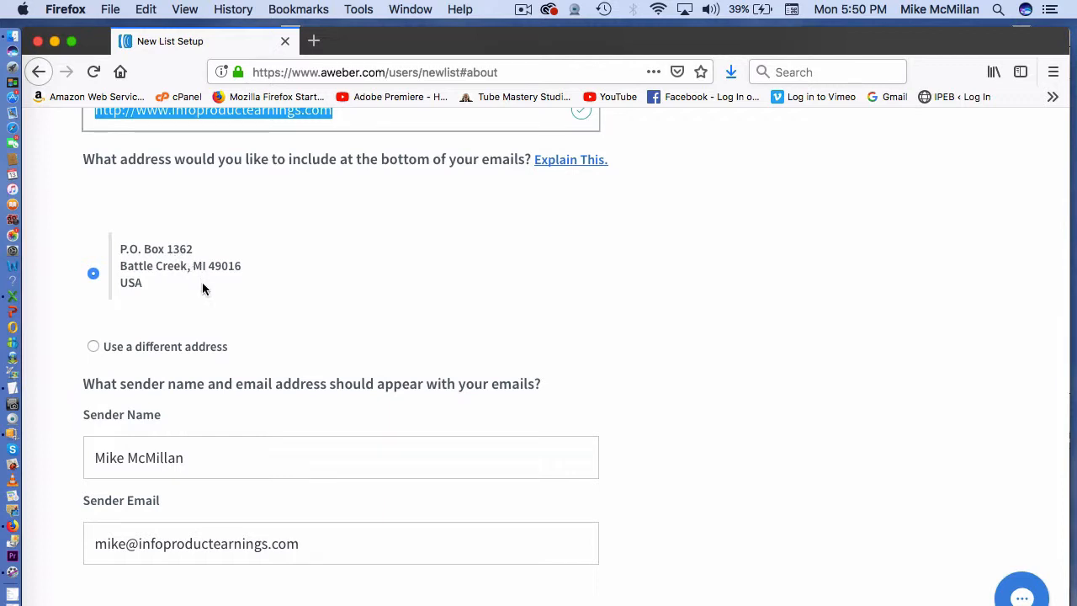
scroll(318, 341, "down", 1)
scroll(317, 341, "down", 3)
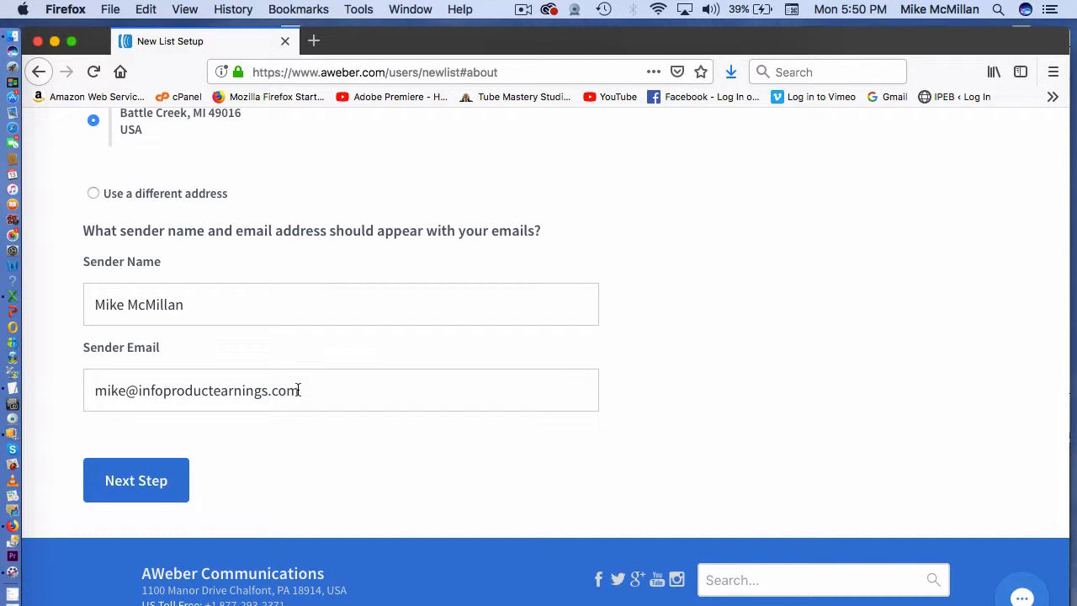
left_click_drag(298, 389, 90, 386)
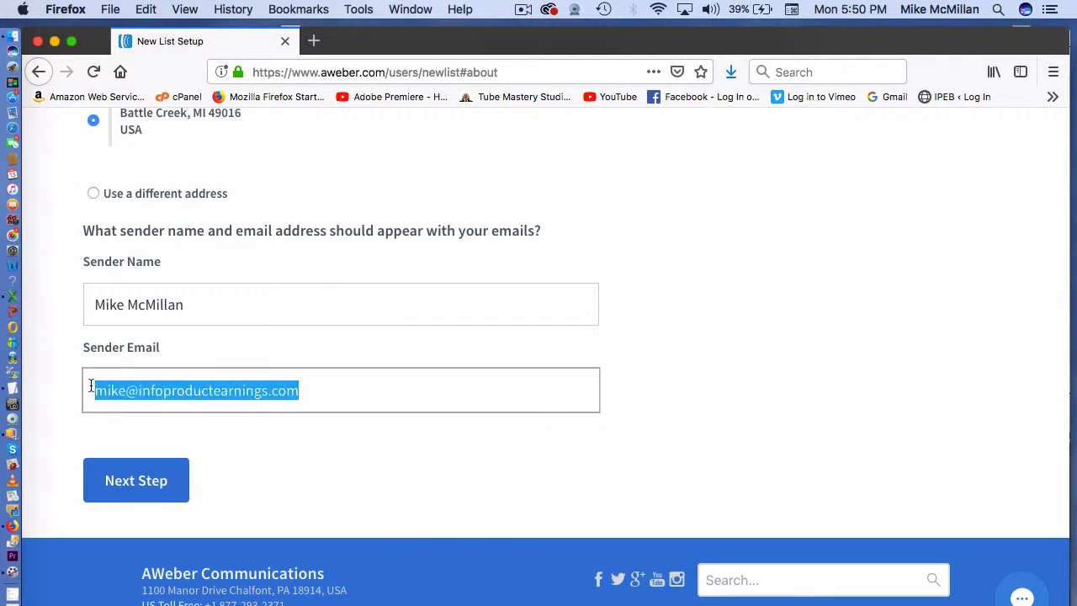
left_click(333, 390)
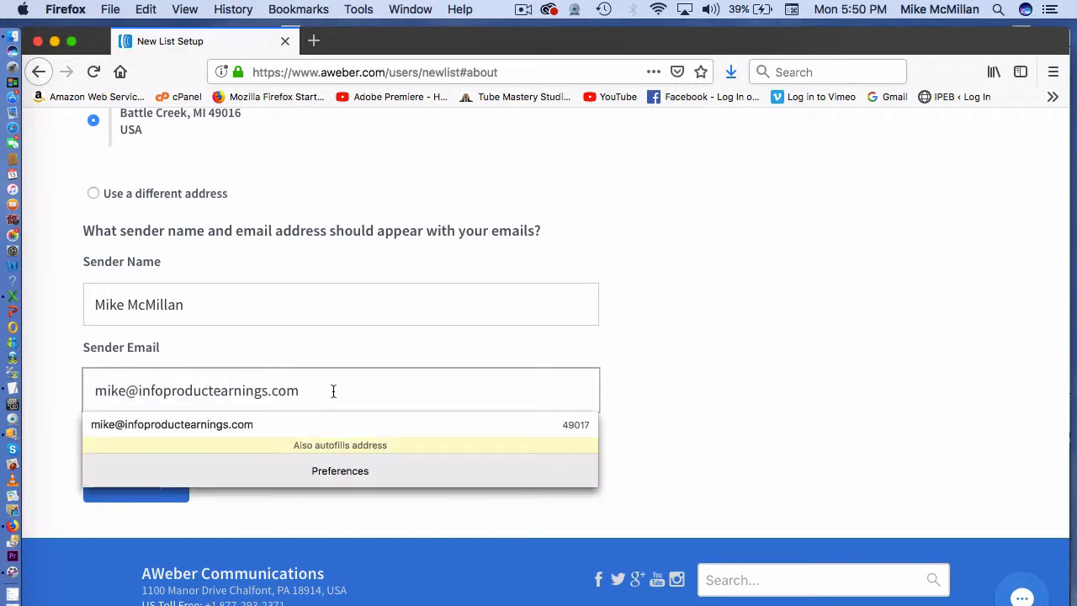
left_click(333, 389)
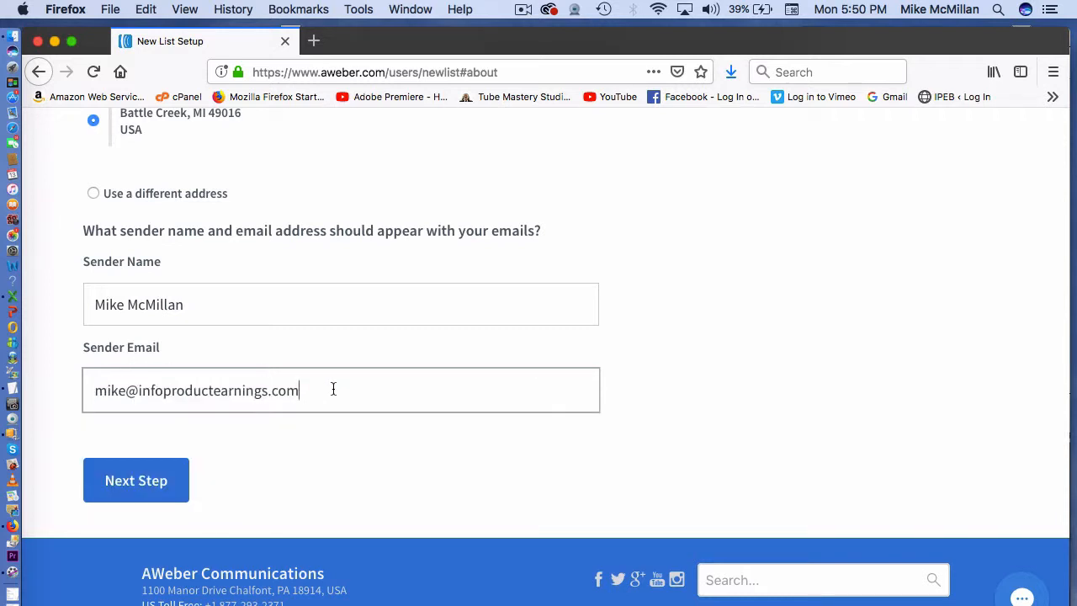
scroll(233, 454, "up", 10)
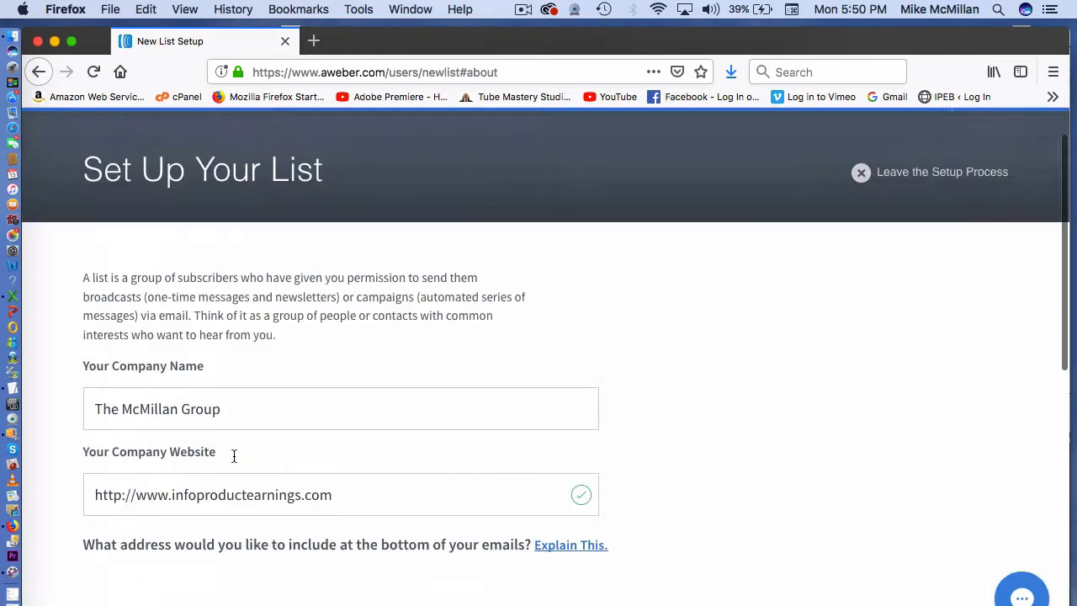
scroll(233, 457, "down", 10)
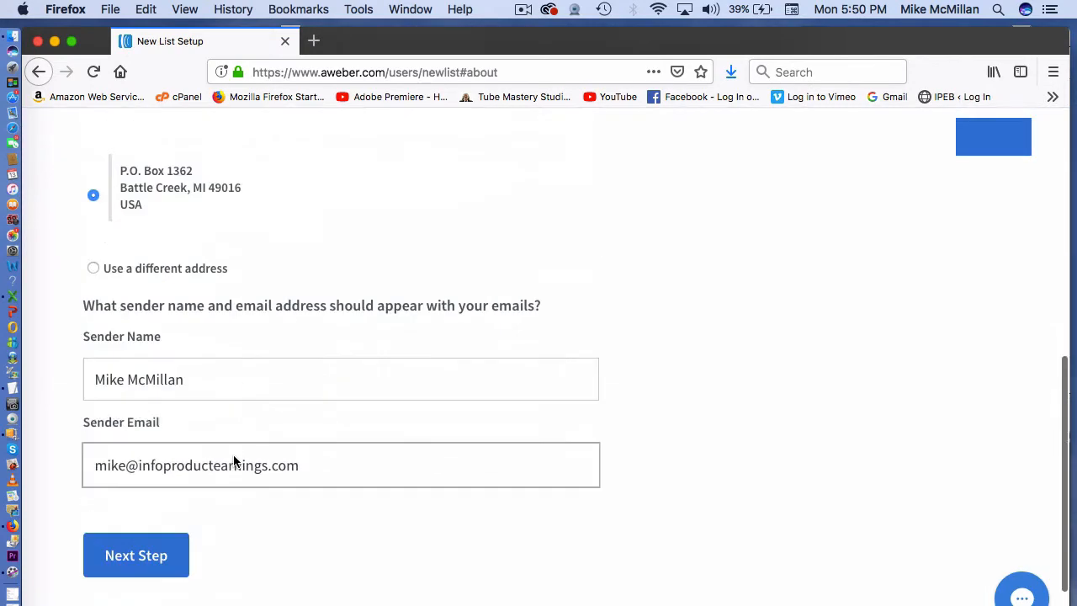
- On the next step, enter list name 'Mikes Gardening' and description 'Gardening tips'
left_click(158, 467)
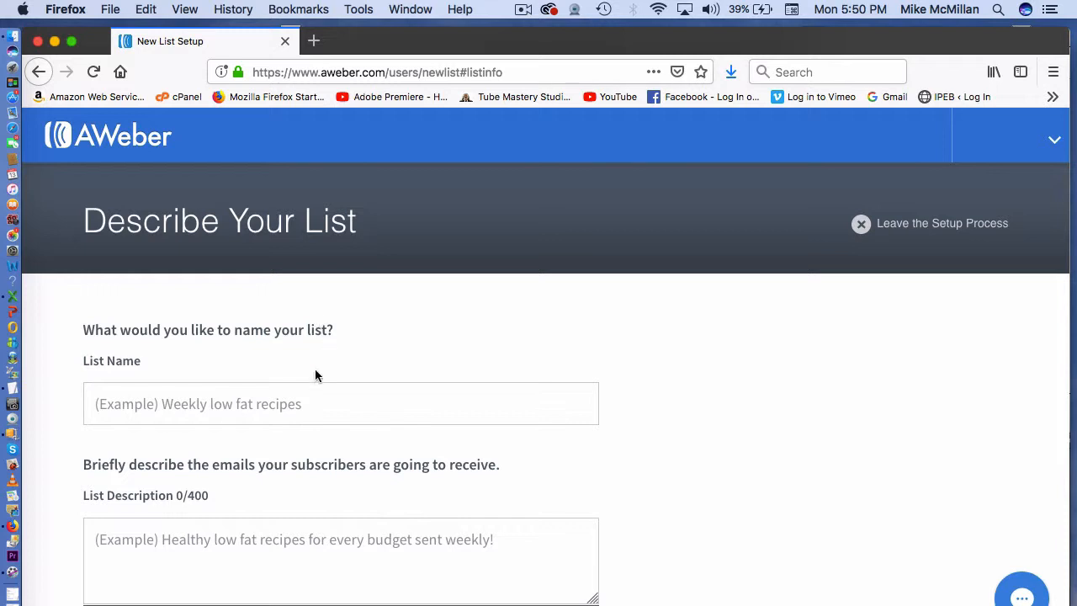
left_click(302, 412)
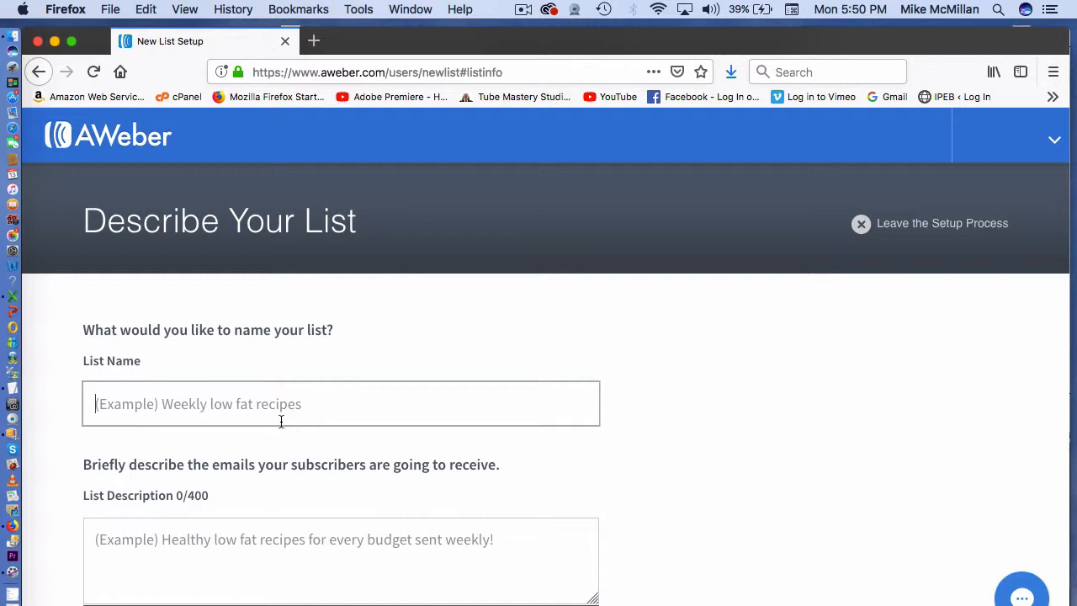
type("Mikes Garde")
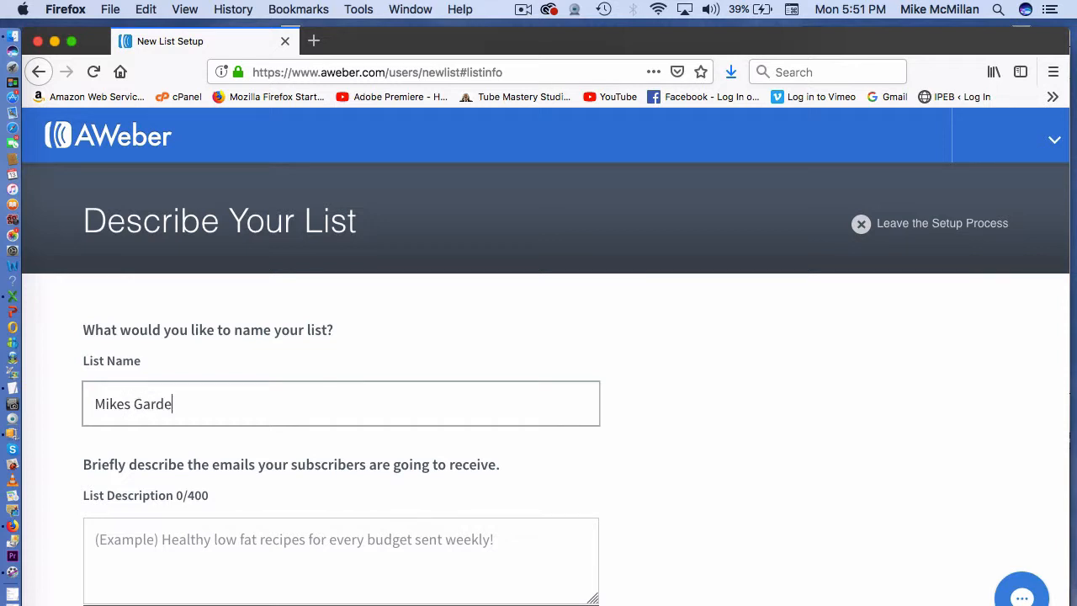
type("ne")
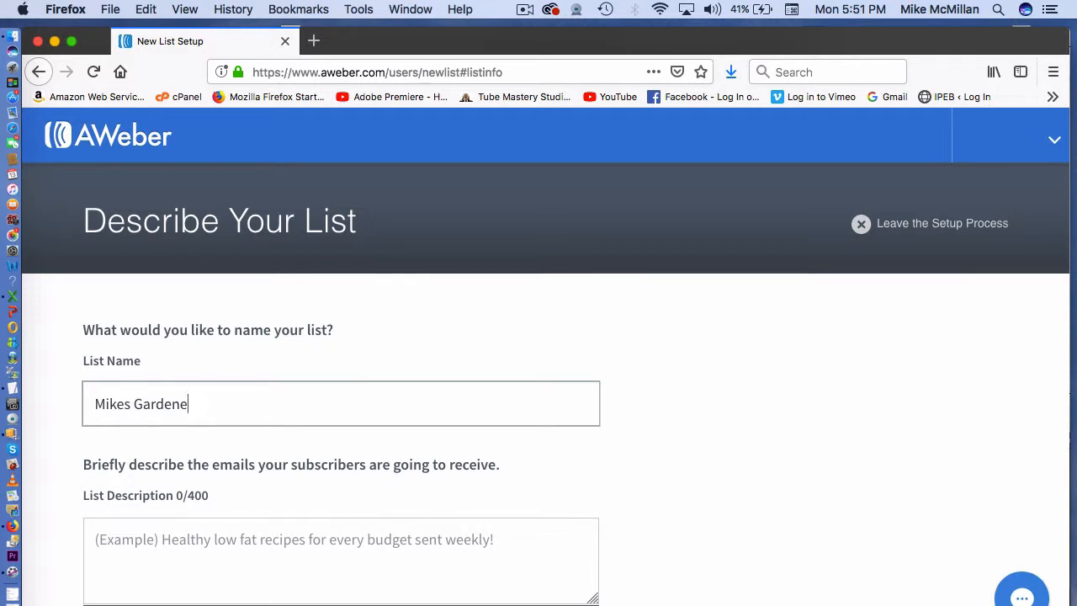
key("BackSpace")
type("ing")
scroll(379, 419, "down", 3)
left_click(287, 407)
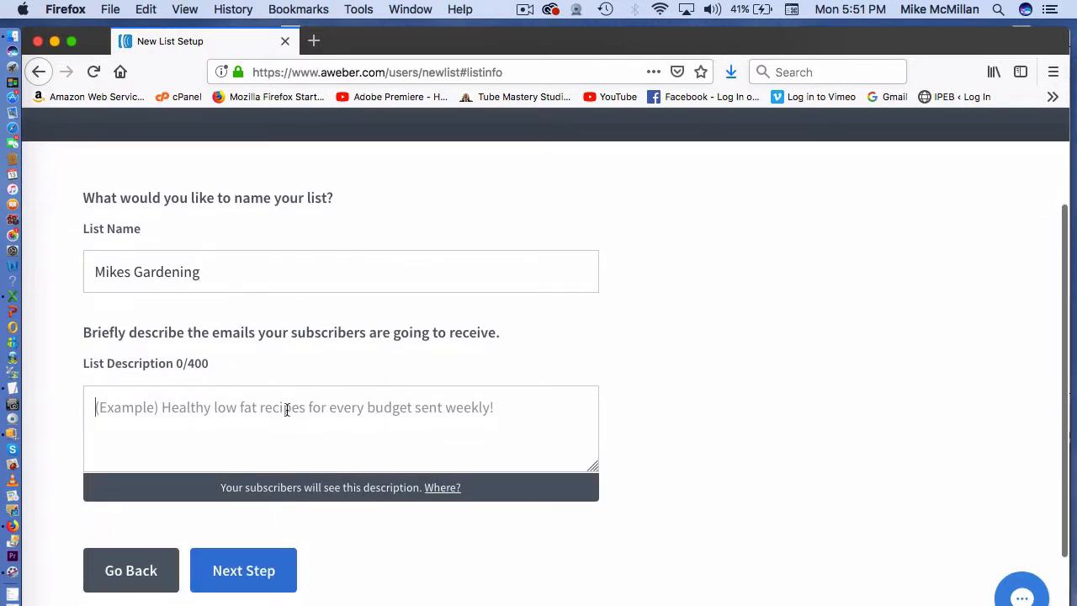
type("Ga")
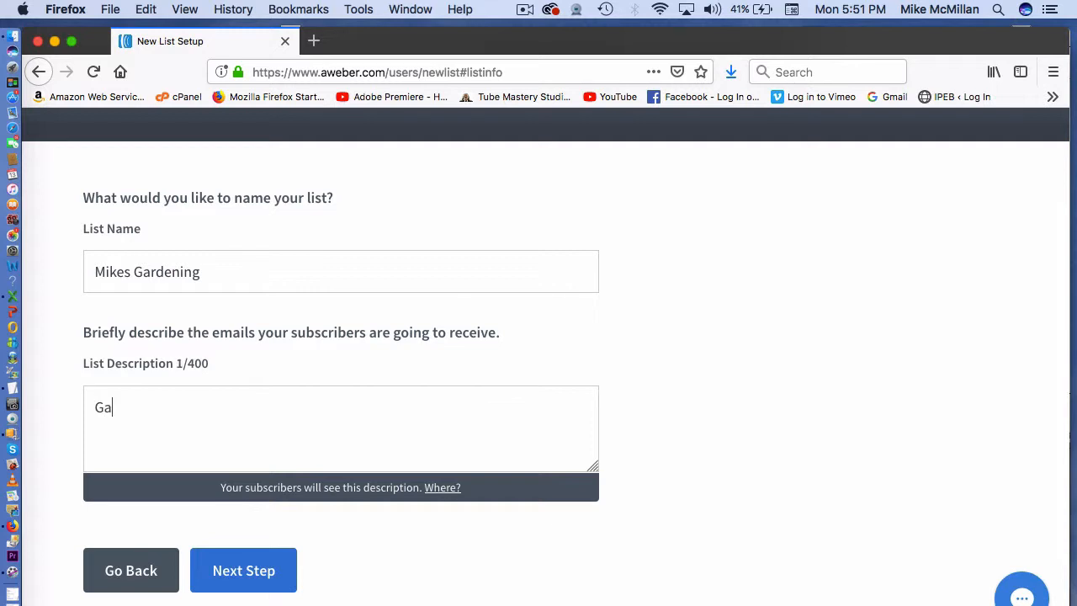
type("rdening tips")
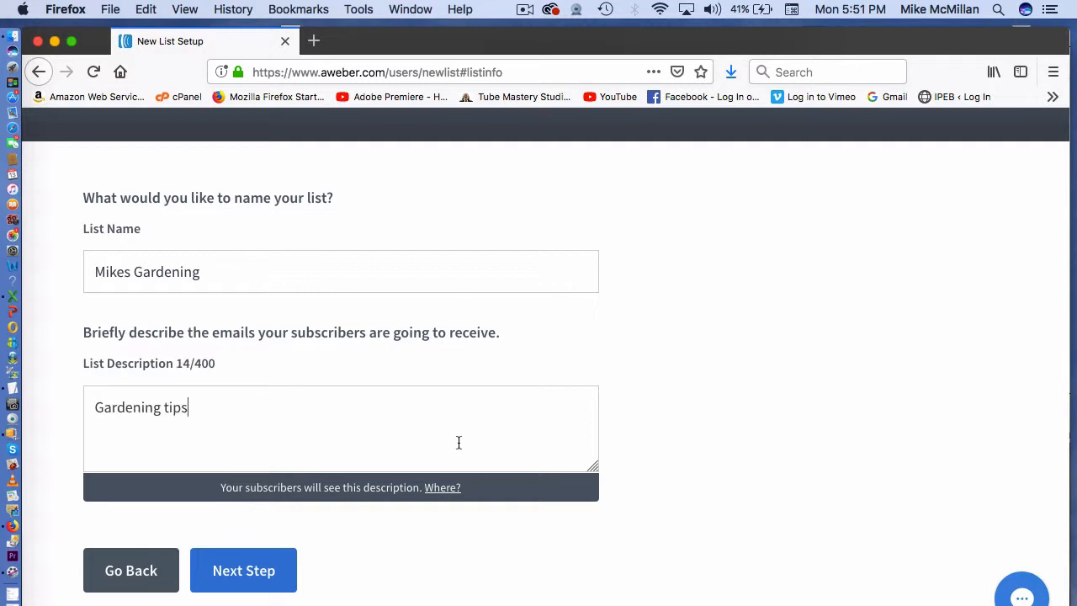
scroll(458, 442, "down", 2)
- Review the default confirmation message and approve it to create the Mikes Gardening list
left_click(291, 505)
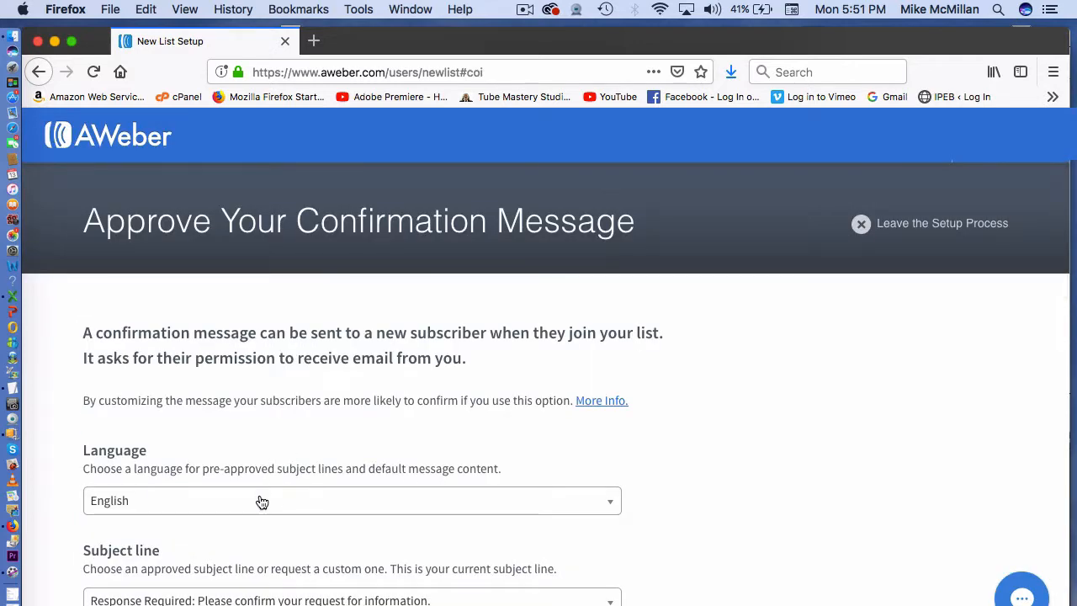
scroll(262, 502, "down", 4)
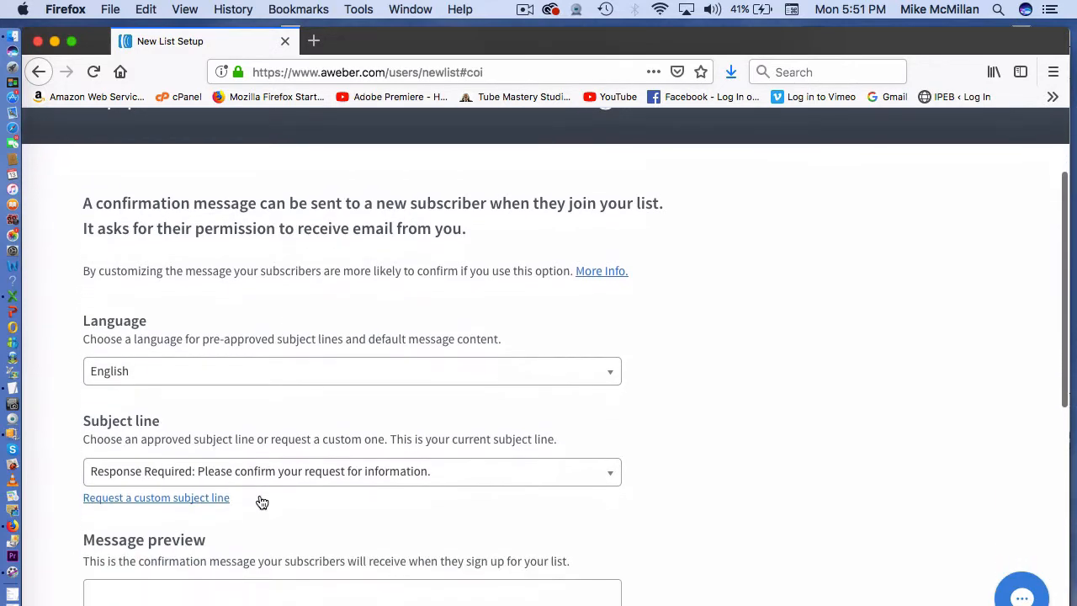
scroll(261, 502, "down", 4)
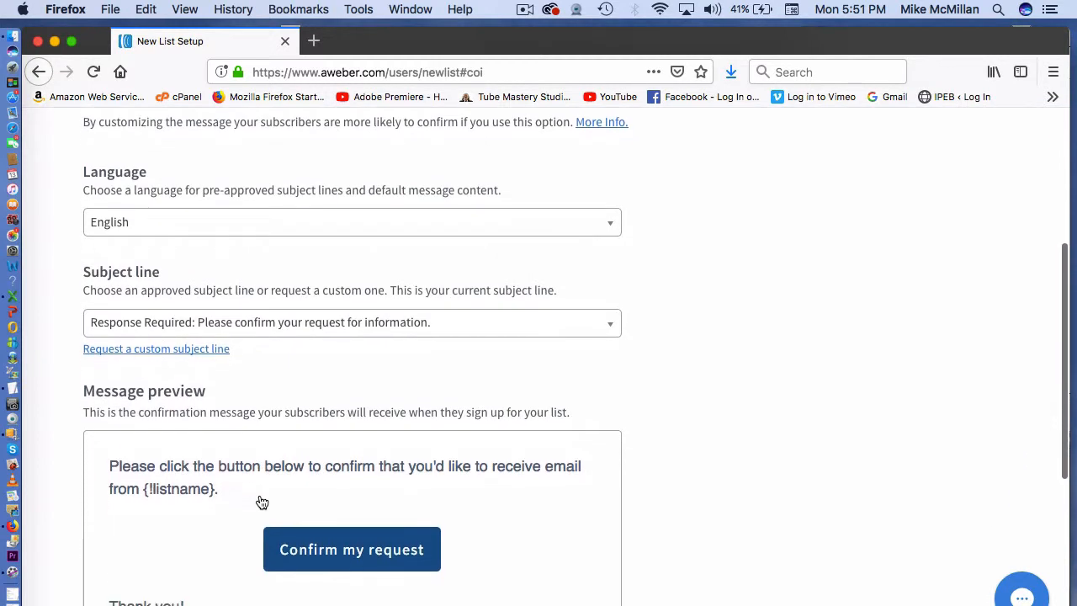
scroll(262, 502, "down", 5)
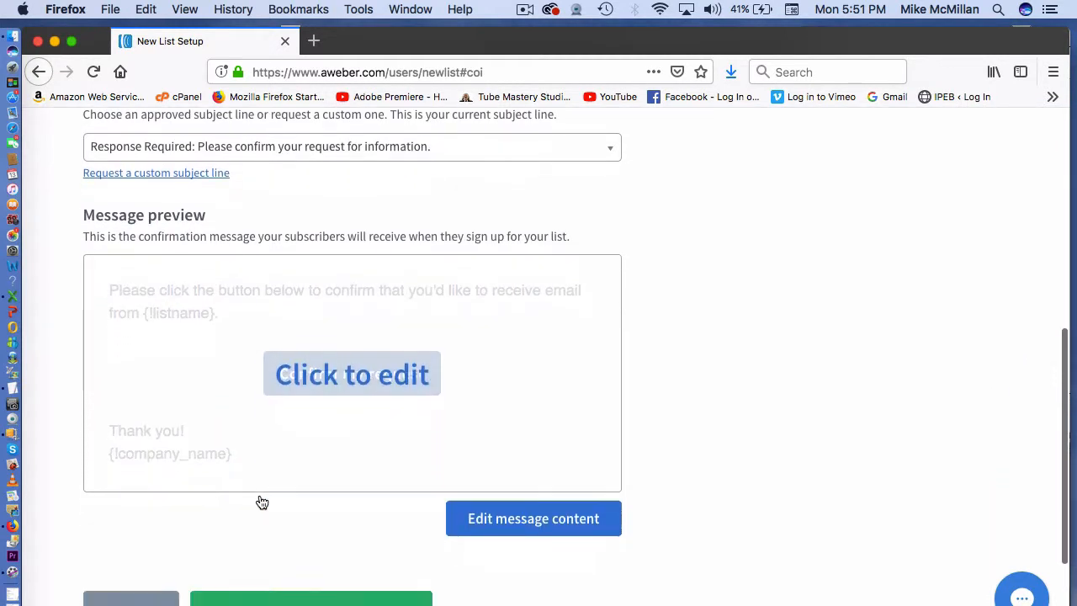
scroll(261, 502, "down", 1)
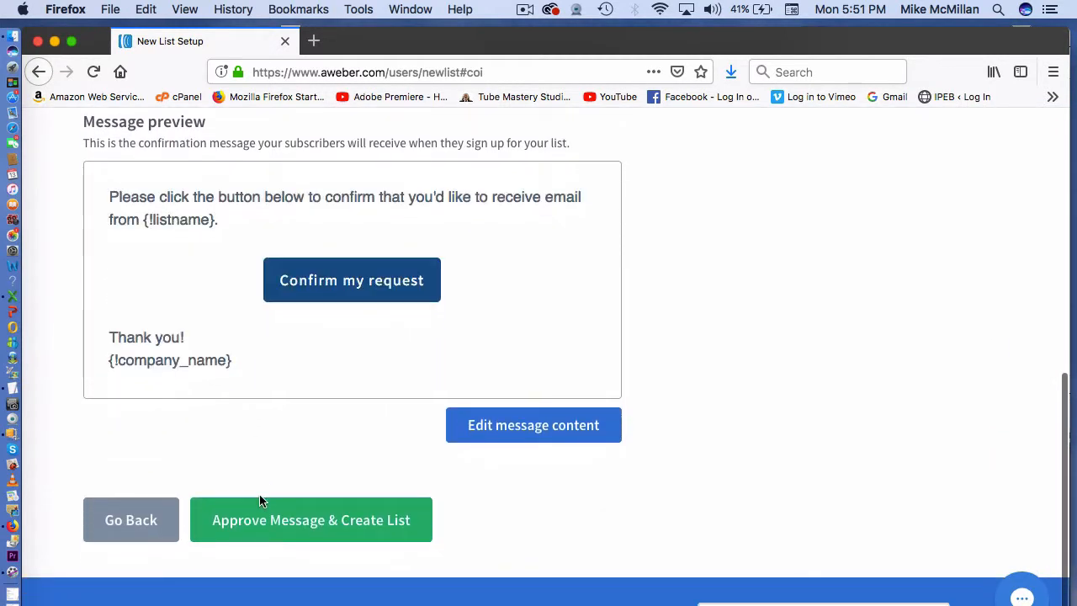
left_click(311, 520)
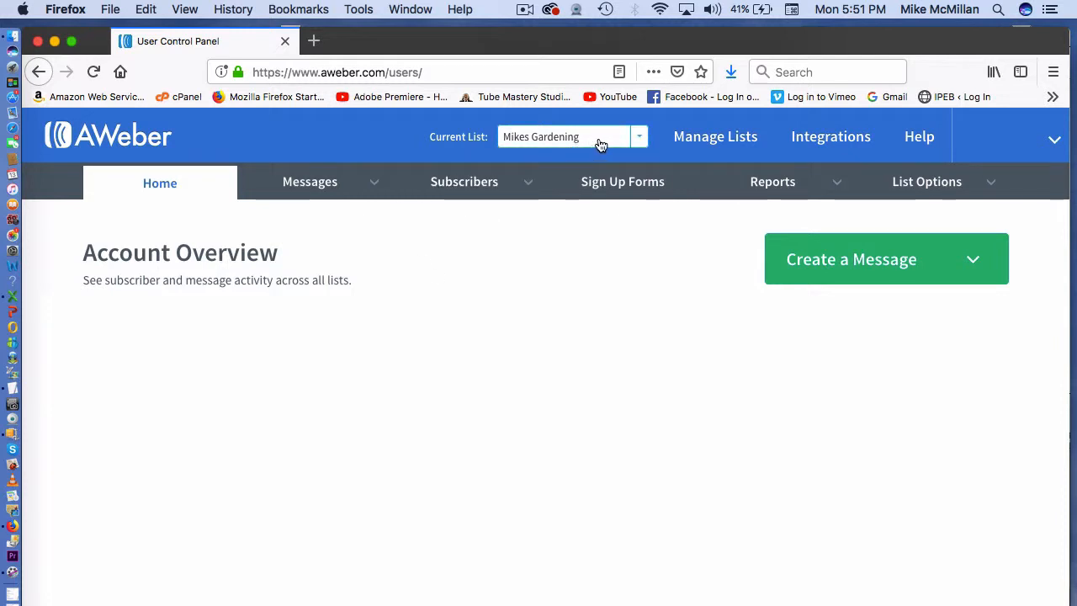
- Go to Sign Up Forms and start a new sign-up form for Mikes Gardening
left_click(614, 192)
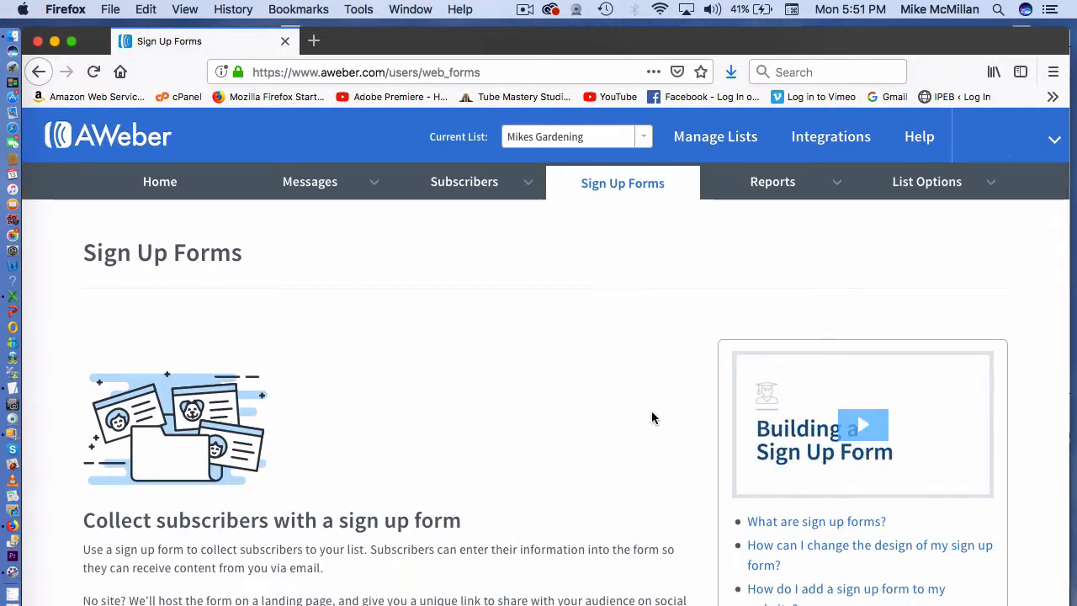
scroll(651, 418, "down", 1)
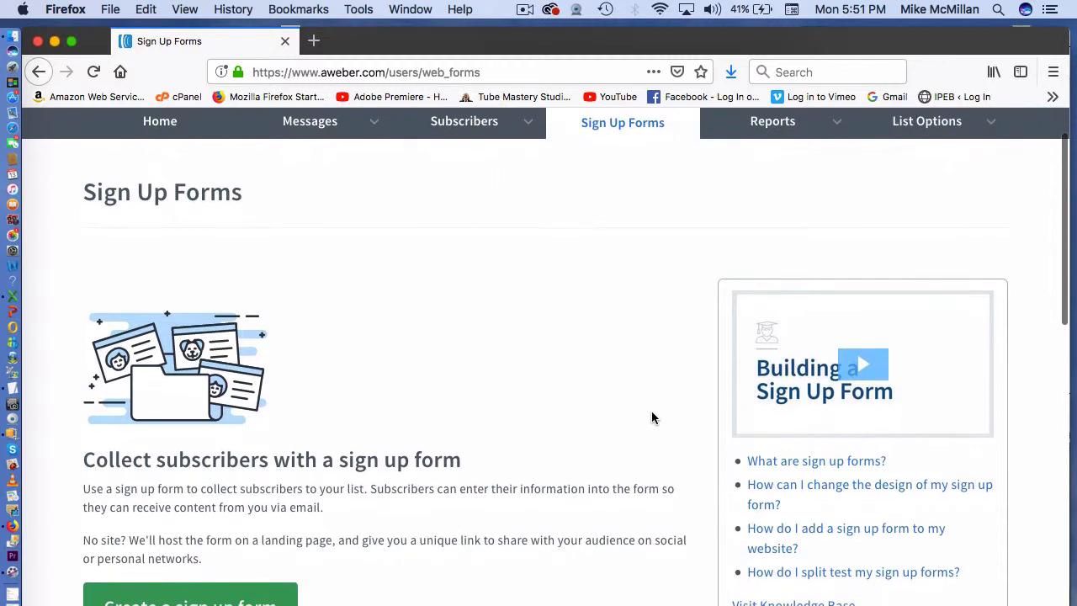
scroll(486, 494, "down", 1)
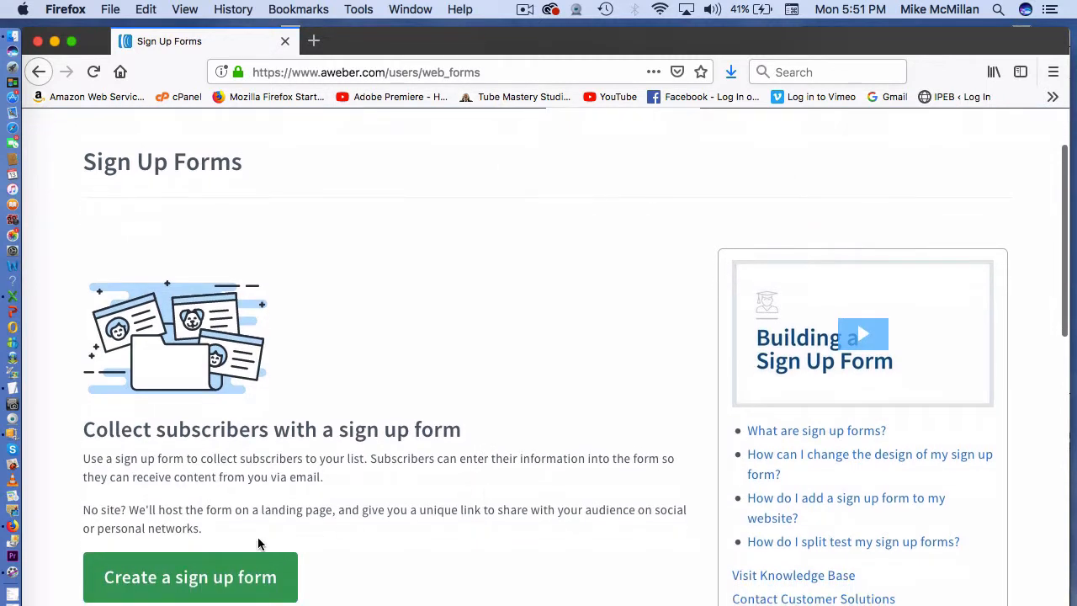
left_click(230, 579)
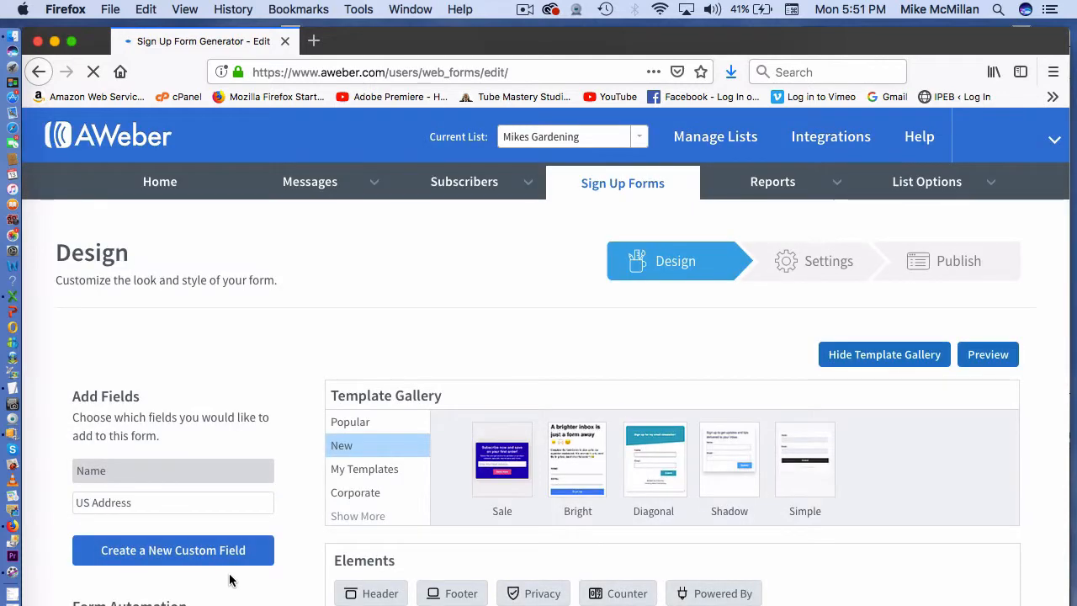
- Load the Modern template from the Popular gallery, keeping its default Blue colour
scroll(556, 491, "down", 1)
scroll(556, 491, "down", 3)
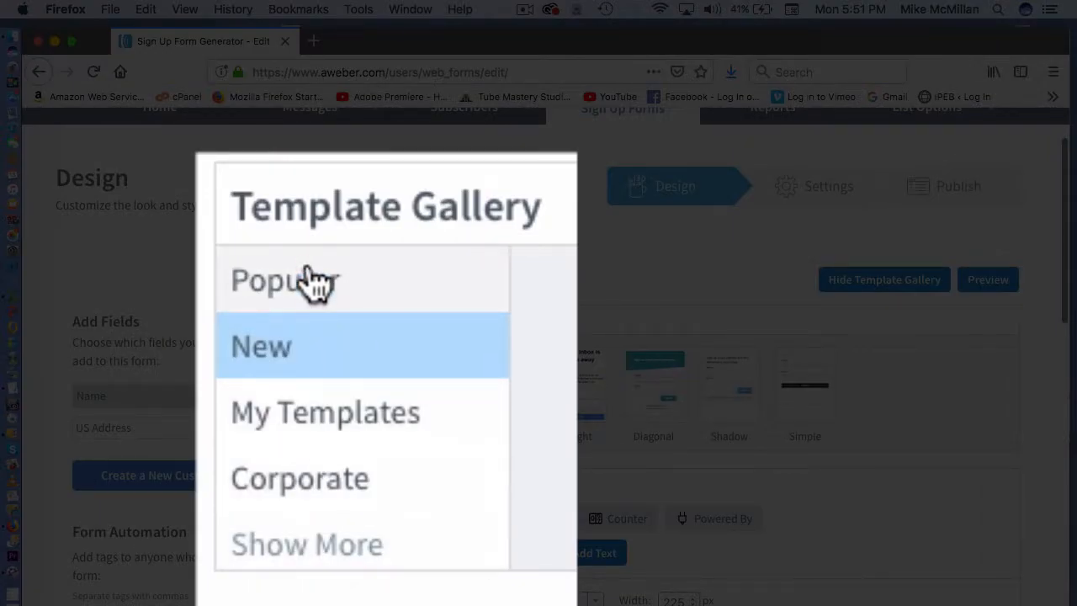
left_click(313, 282)
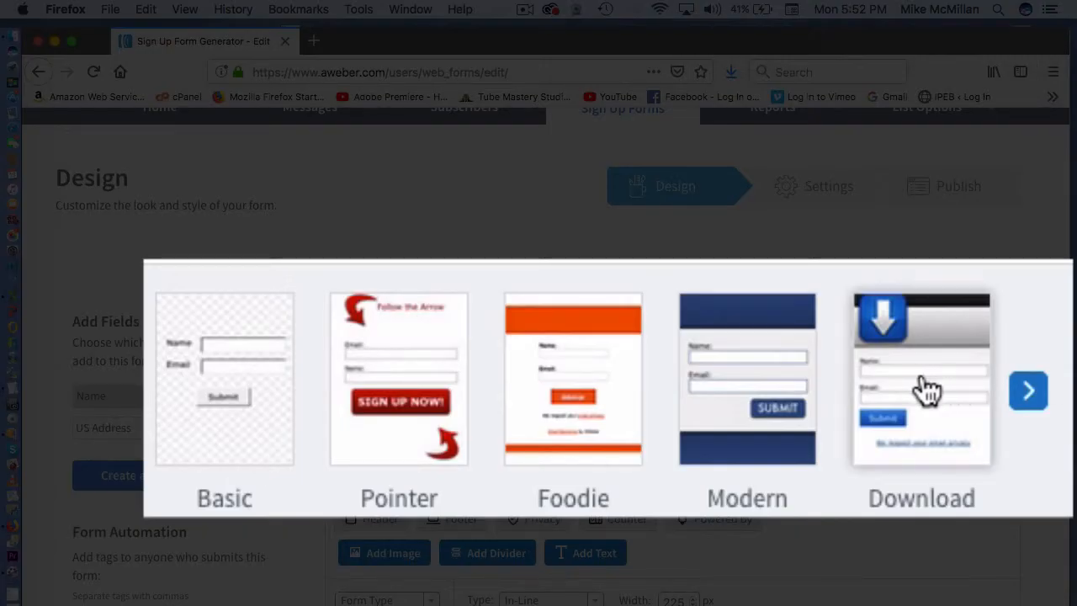
left_click(761, 328)
scroll(732, 360, "down", 4)
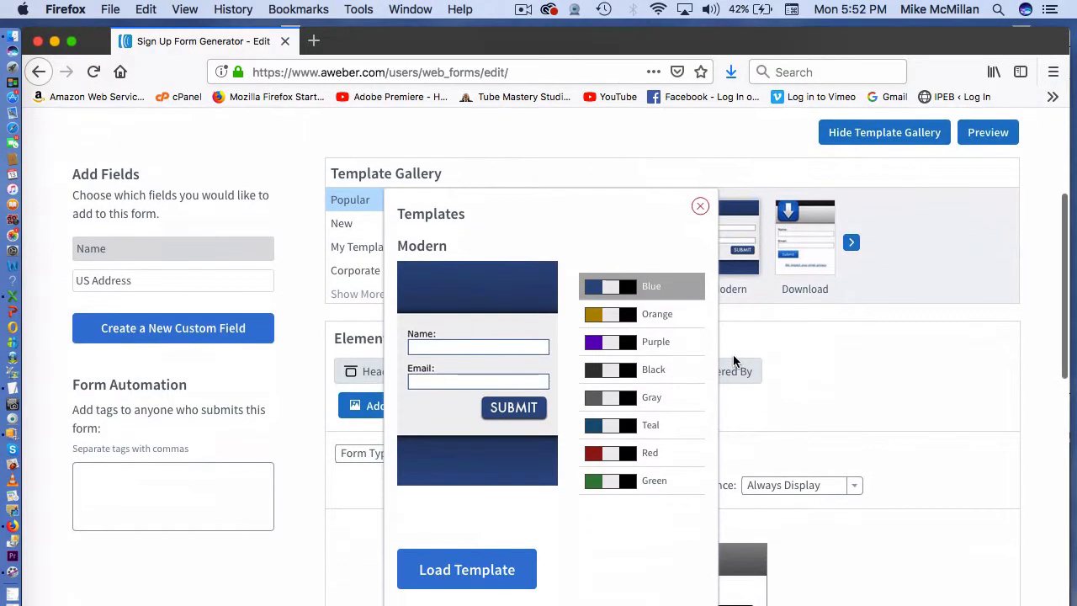
left_click(473, 572)
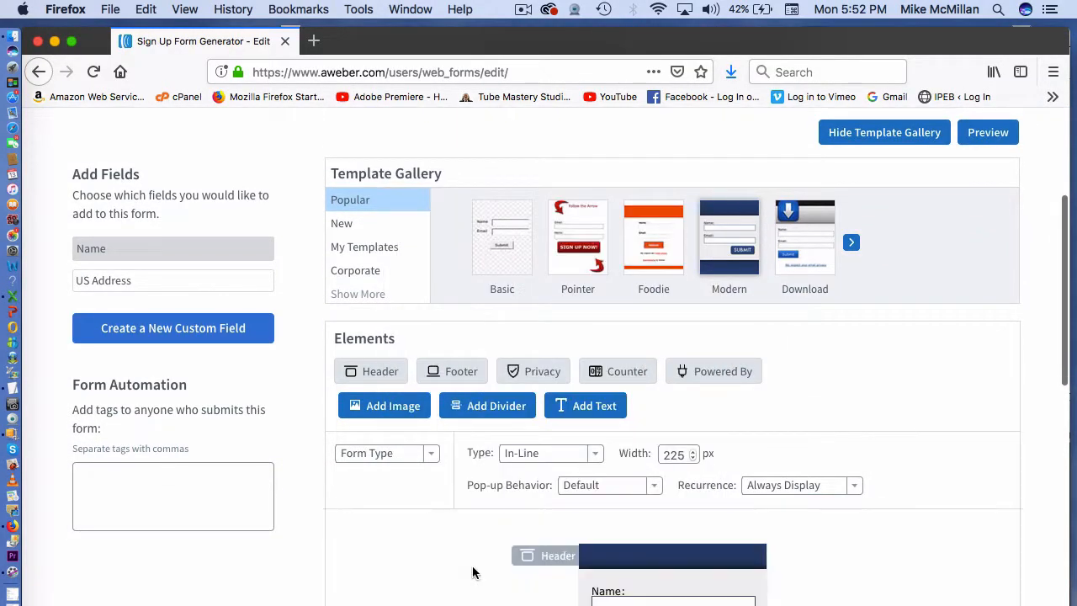
scroll(472, 572, "down", 4)
scroll(472, 572, "down", 2)
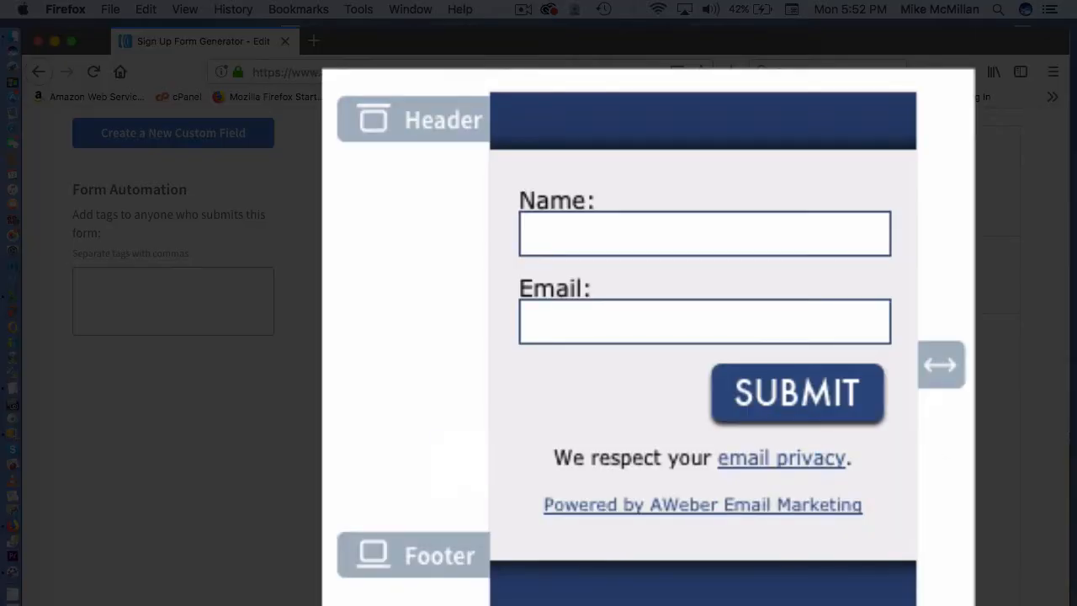
- Remove the header, Name field, blue footer and Powered by AWeber footer, leaving Email and SUBMIT
mouse_move(894, 132)
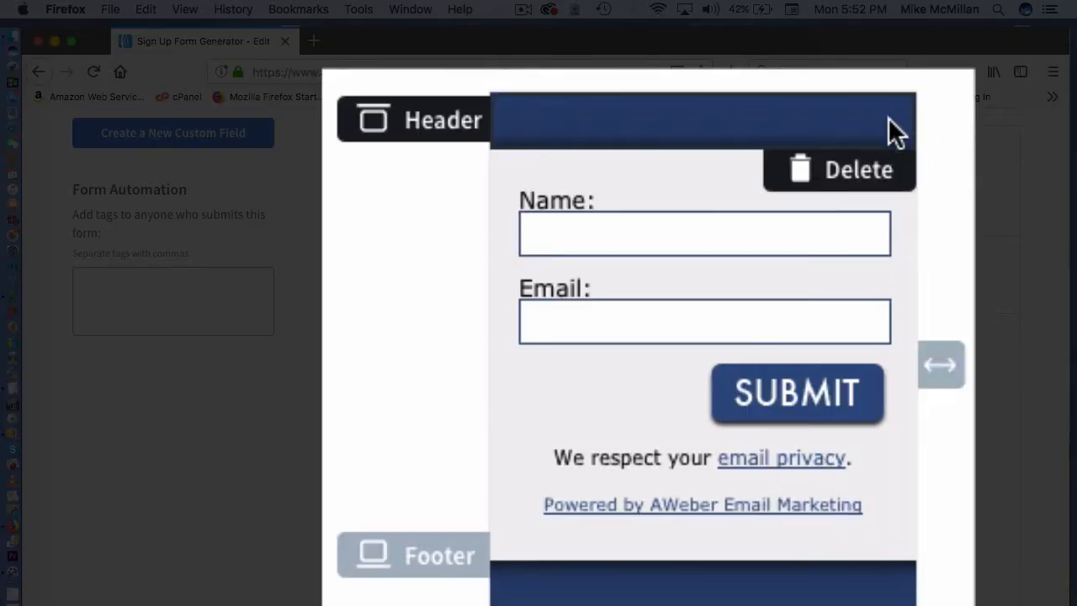
left_click(858, 173)
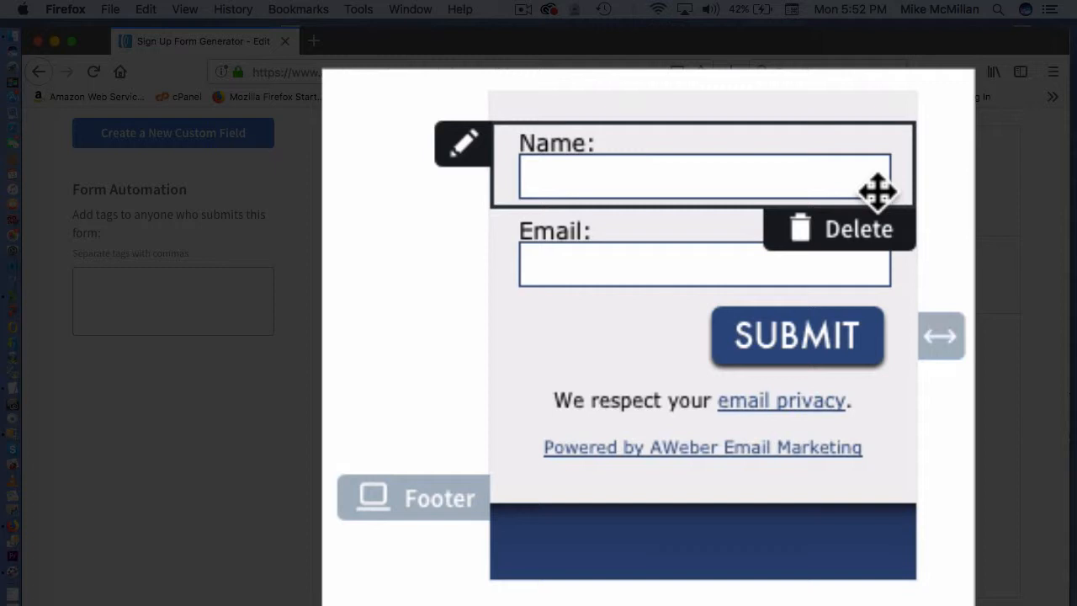
left_click(870, 235)
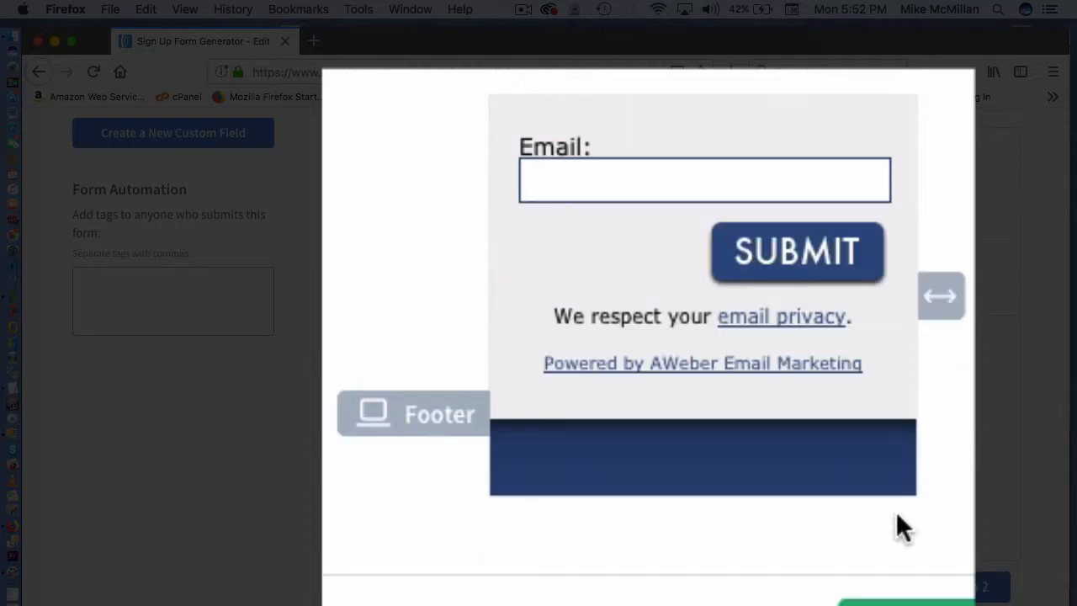
left_click(861, 521)
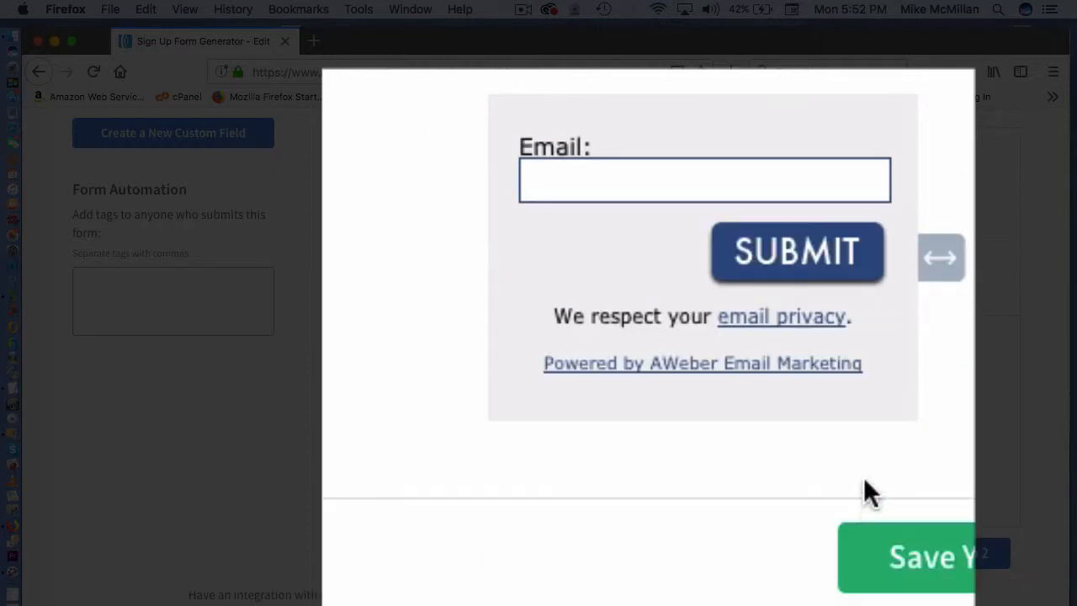
left_click(850, 421)
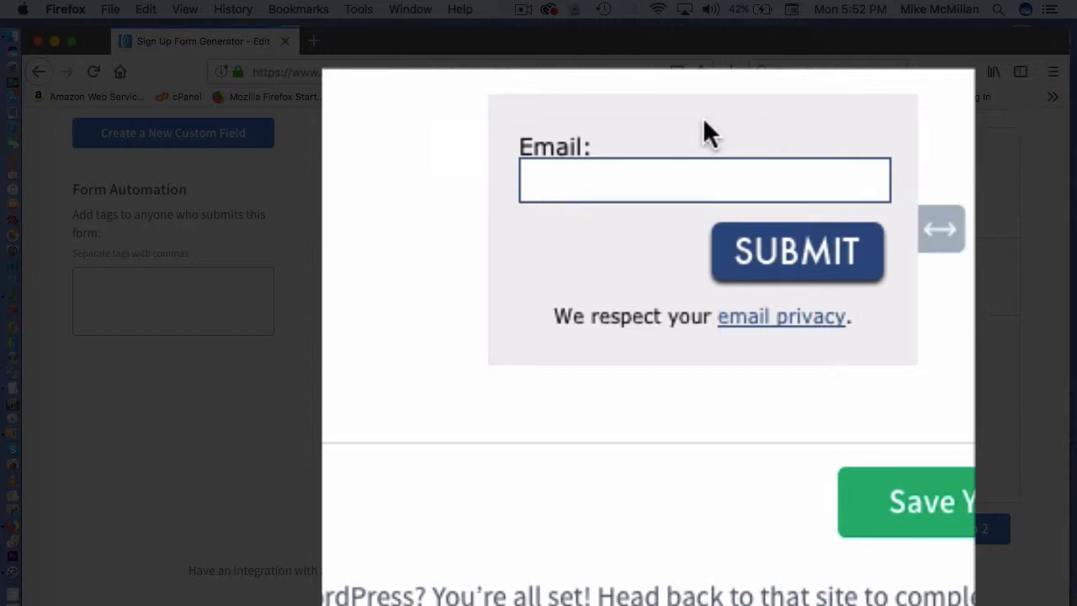
mouse_move(664, 317)
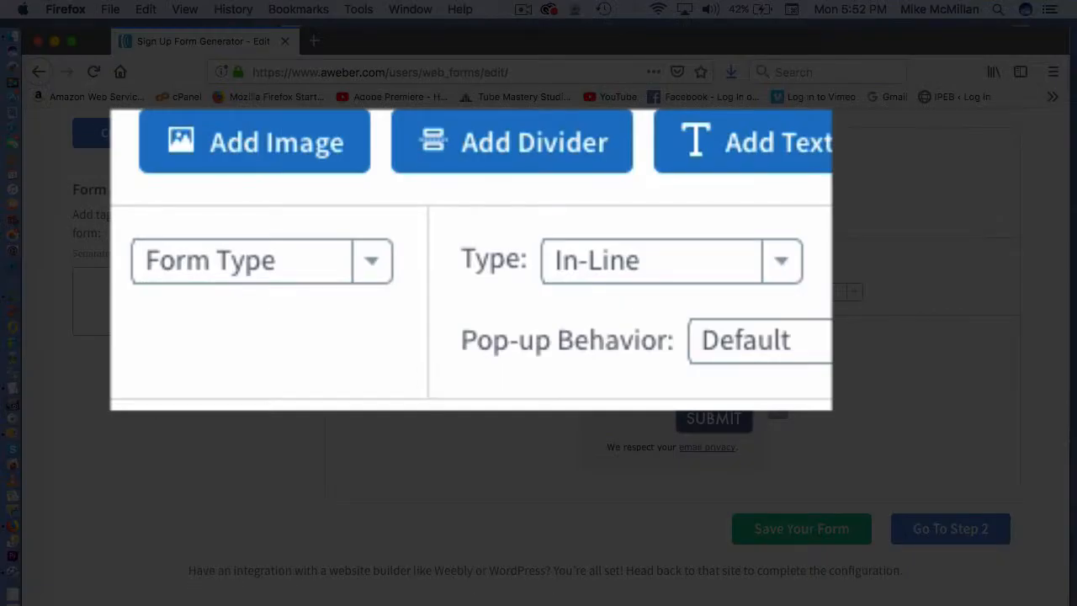
- Set the form Body's background colour to white
left_click(374, 261)
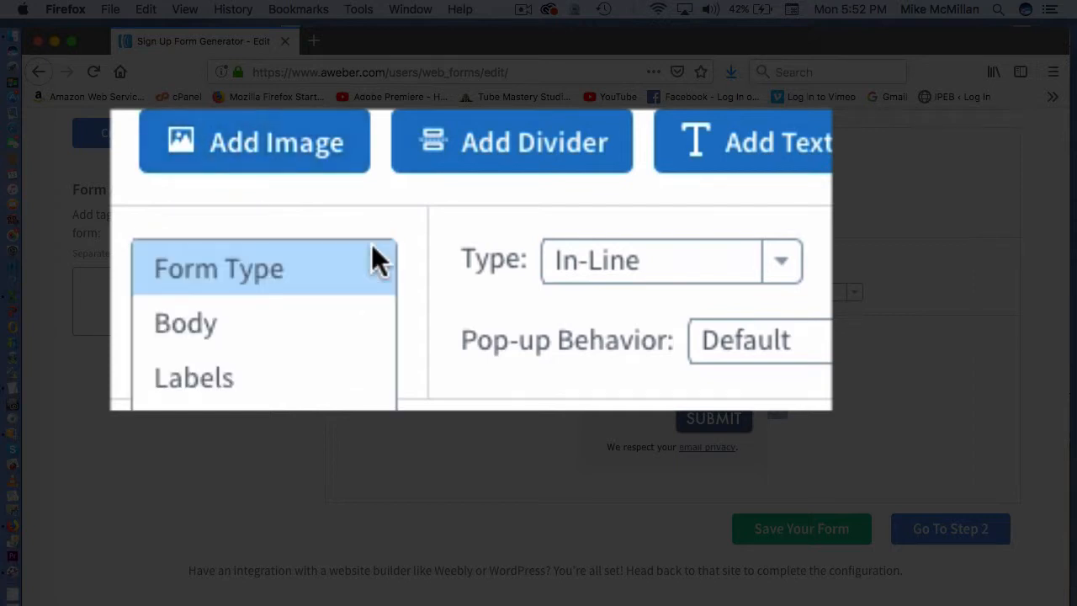
left_click(216, 336)
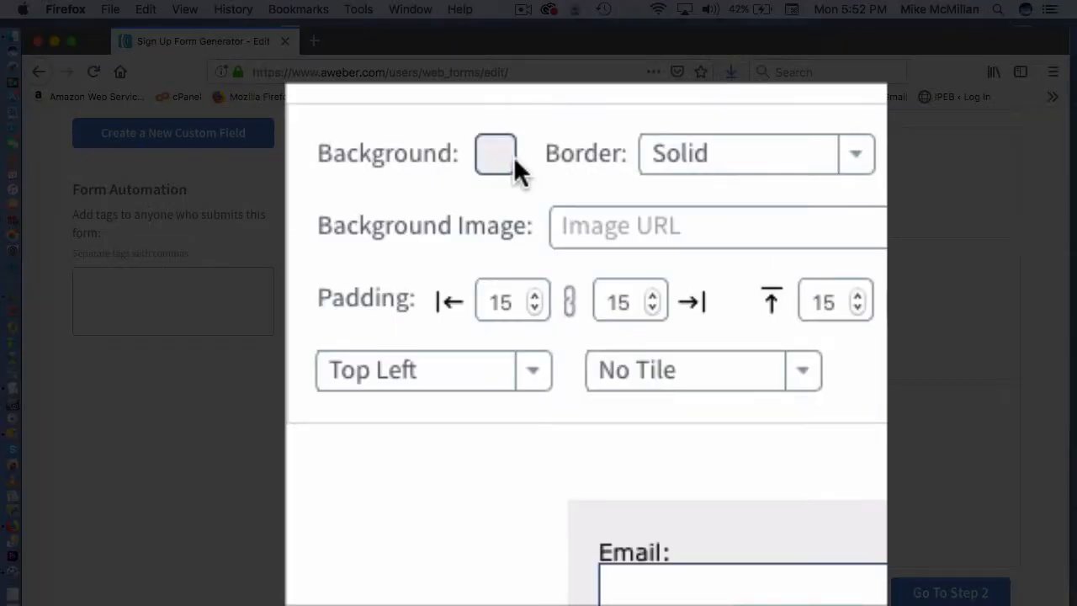
left_click(546, 257)
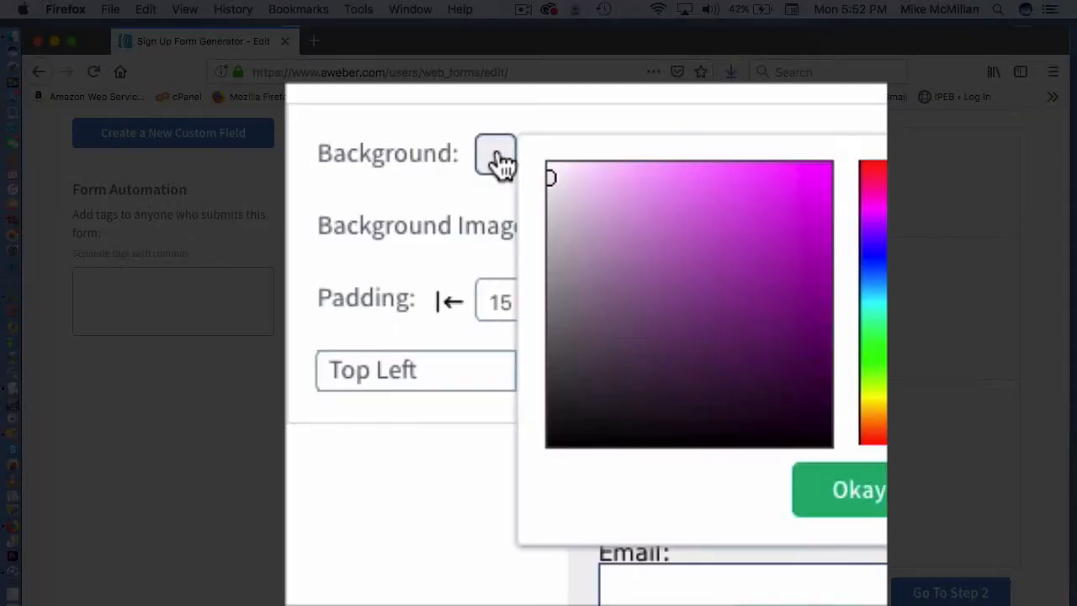
left_click_drag(651, 231, 546, 154)
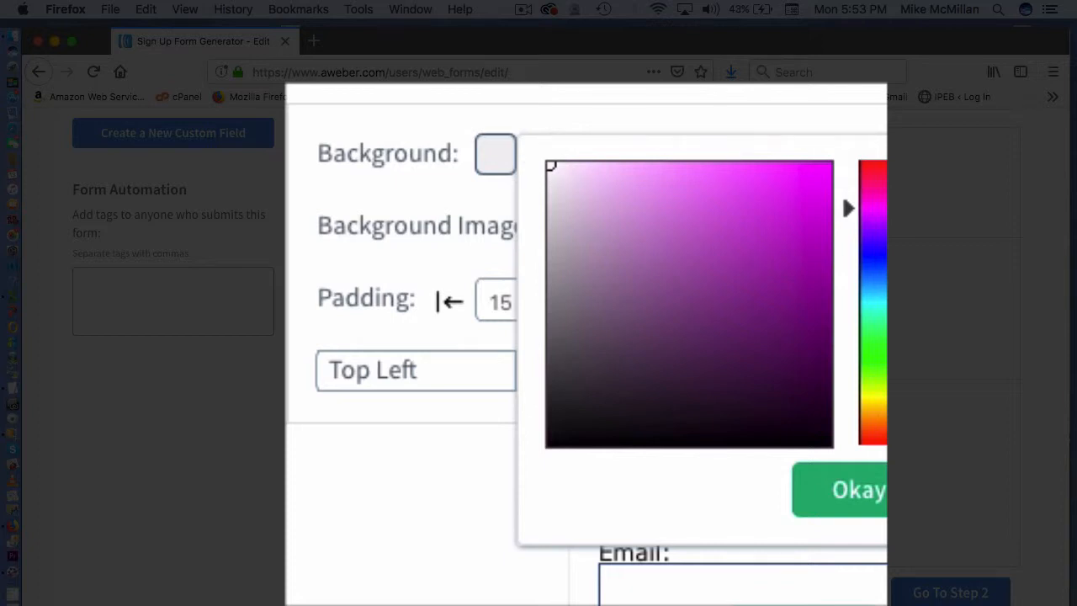
left_click(841, 490)
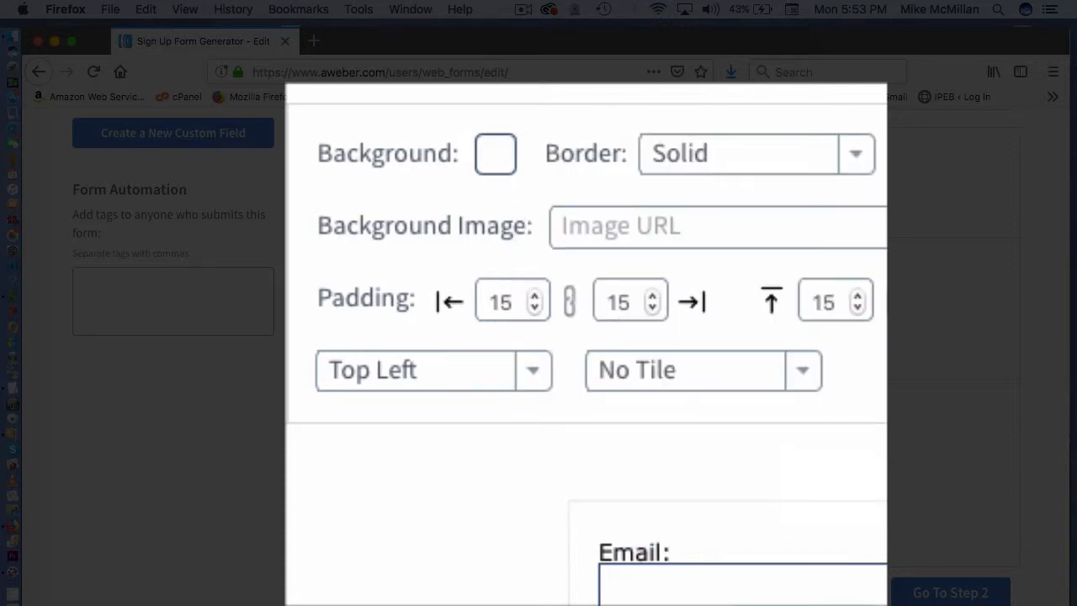
- Set the Body border to None and save the form
scroll(820, 424, "down", 2)
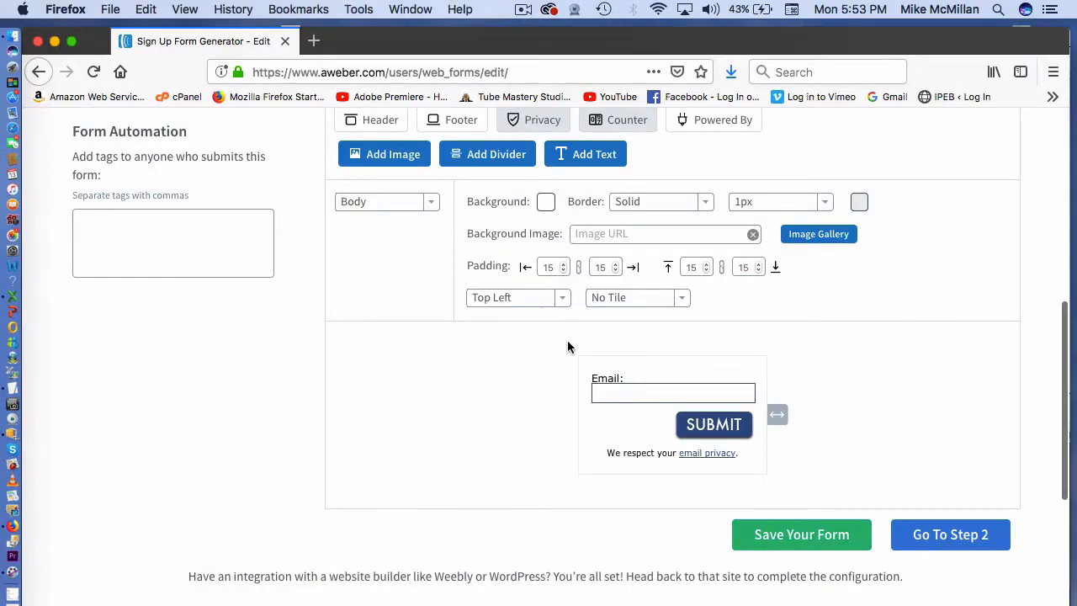
scroll(569, 346, "up", 1)
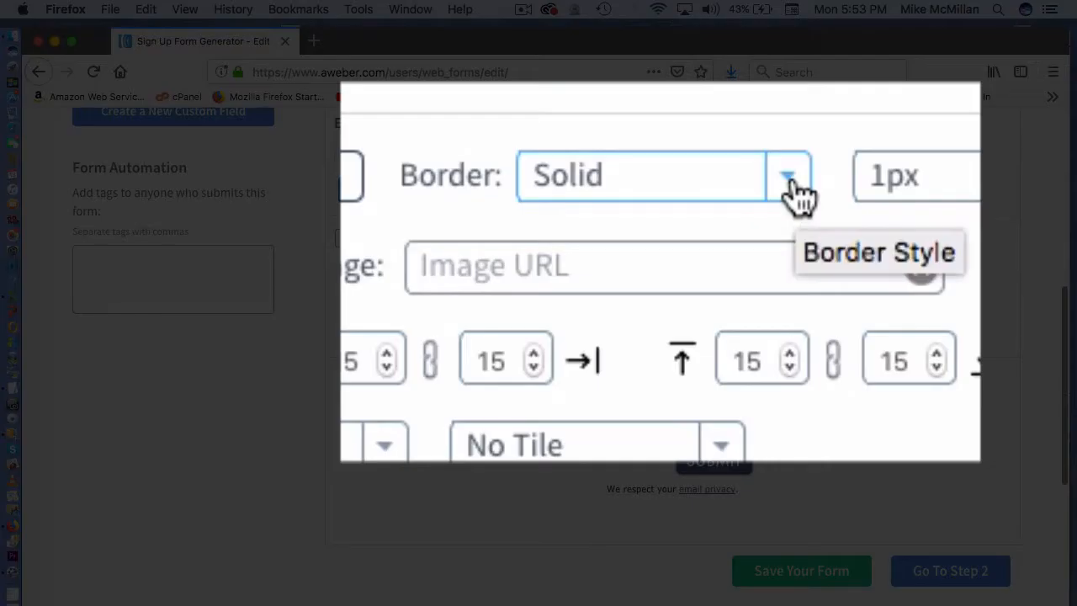
left_click(706, 238)
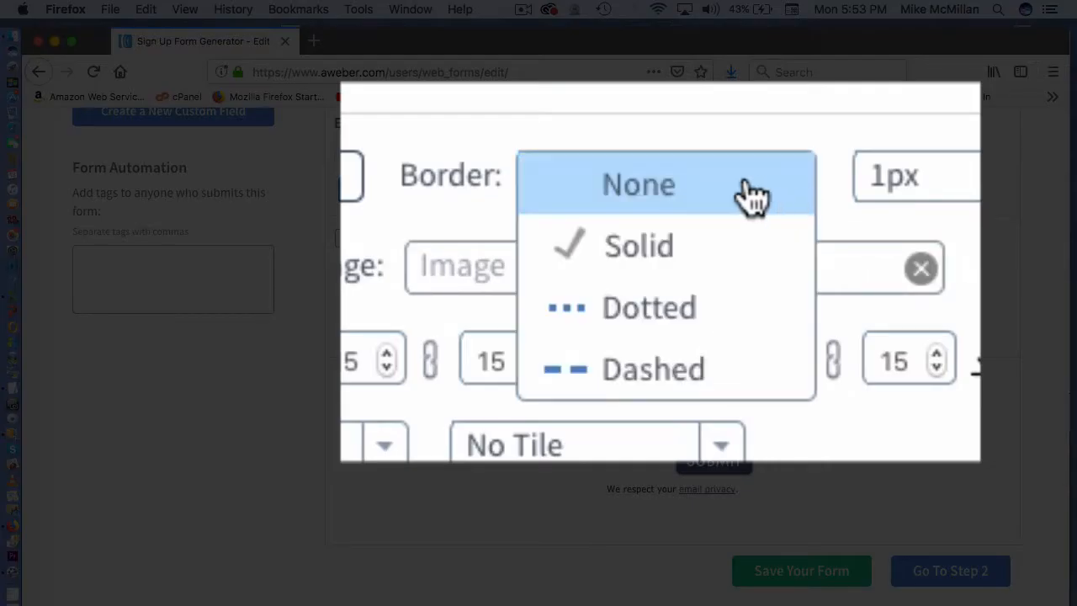
left_click(659, 202)
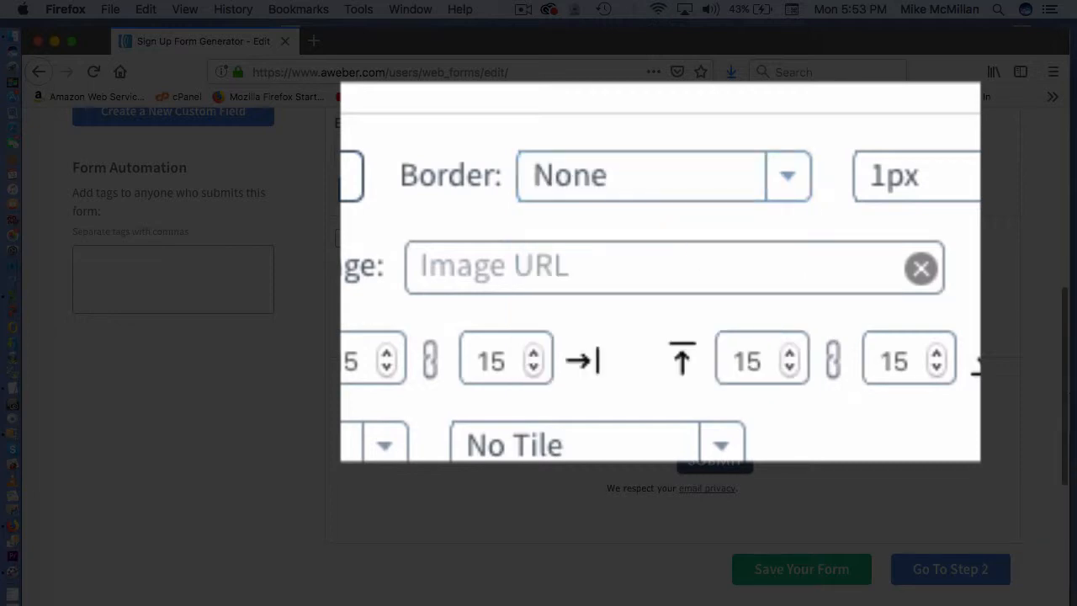
scroll(847, 401, "down", 1)
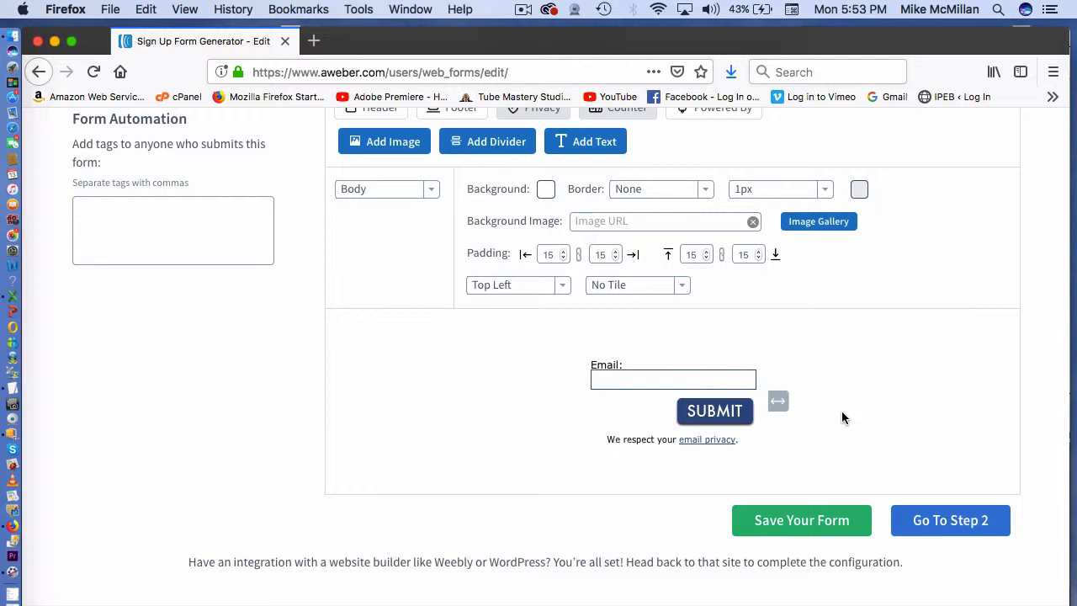
left_click(800, 521)
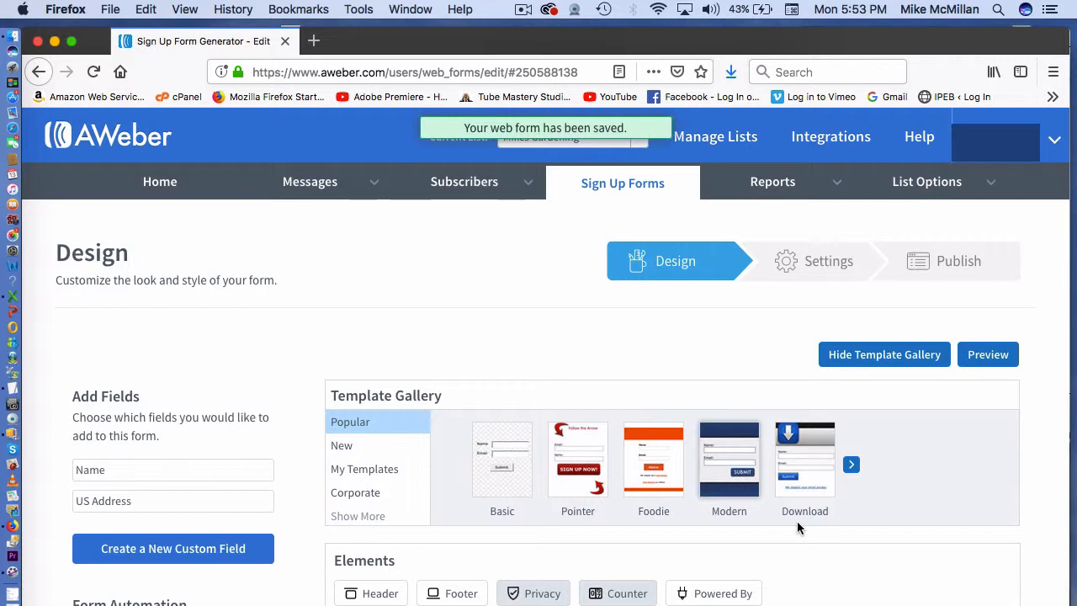
- On the Settings step, change the Form Name to 'youtube1' and save the form
scroll(797, 523, "down", 1)
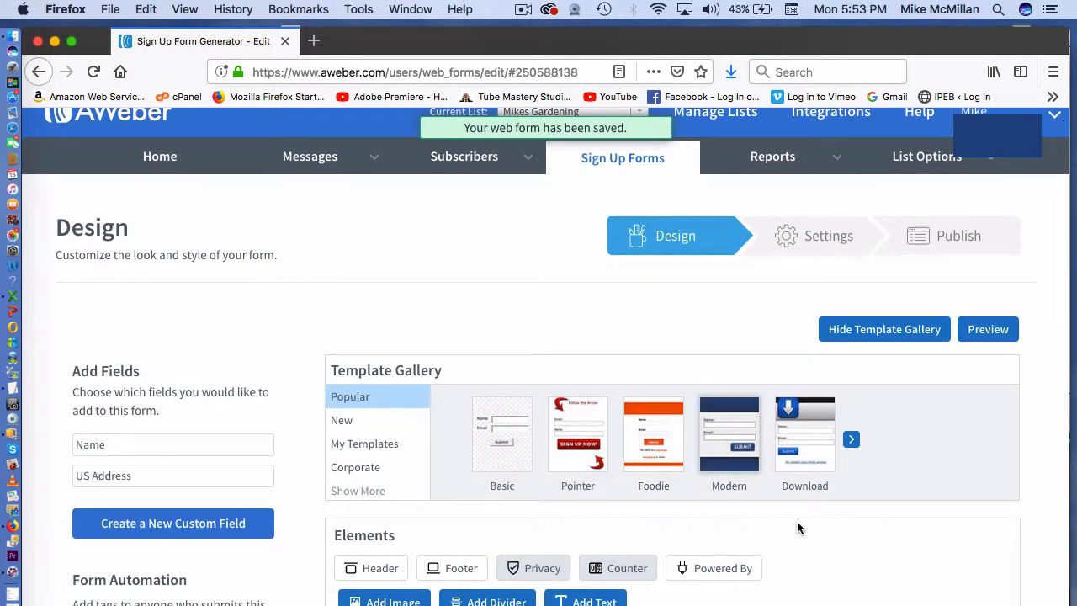
left_click(837, 243)
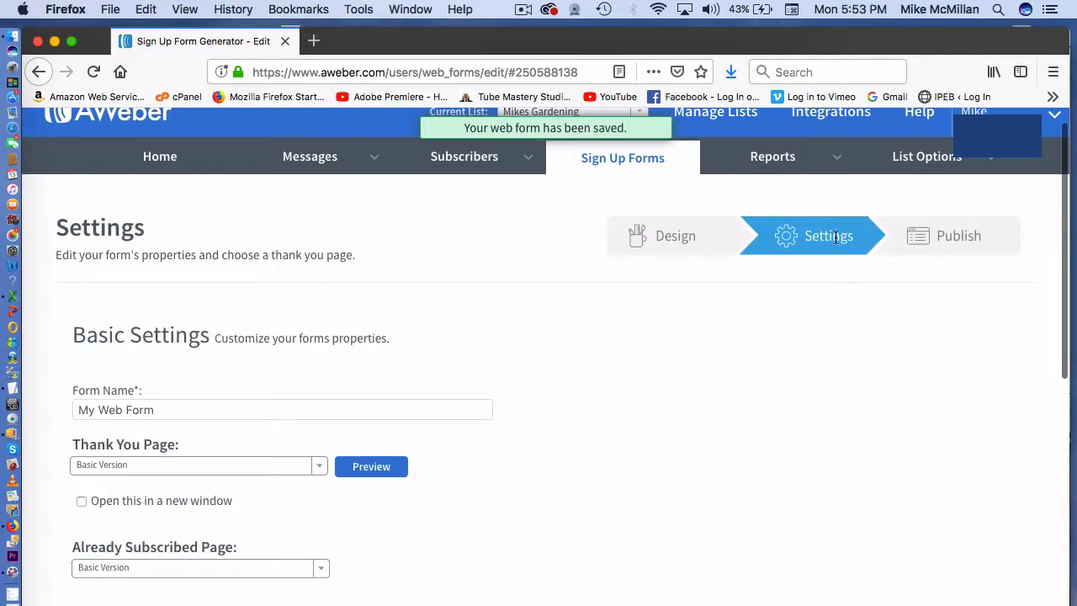
scroll(685, 471, "down", 5)
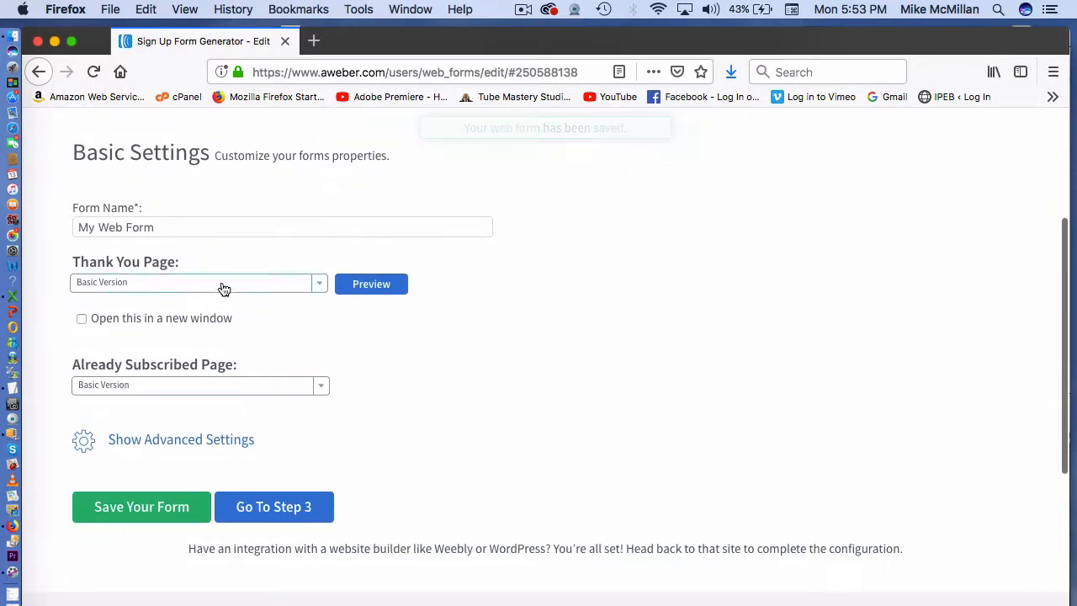
left_click(159, 227)
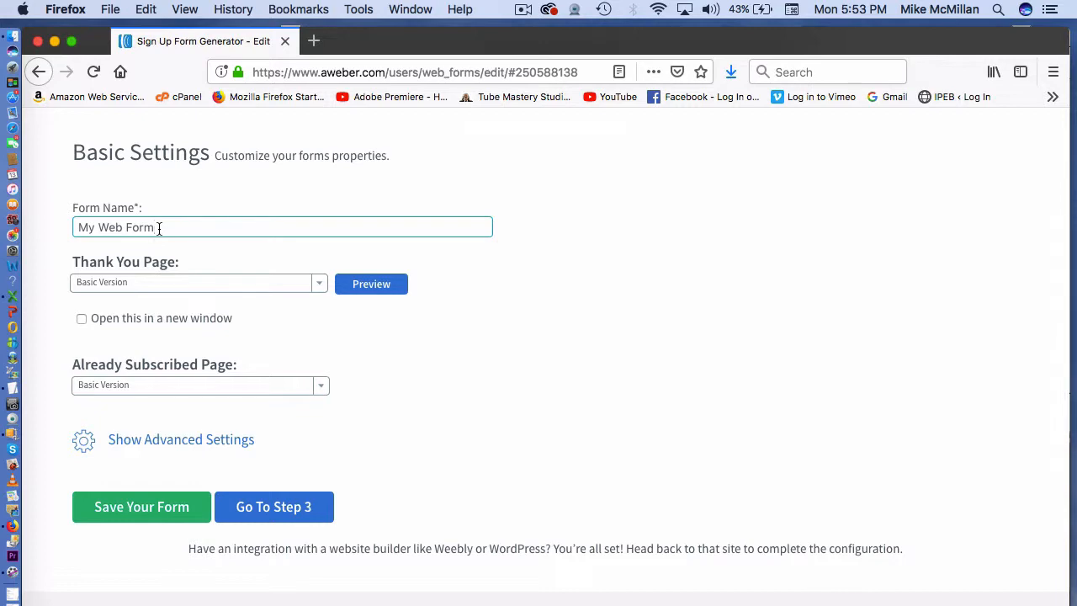
left_click_drag(159, 228, 46, 246)
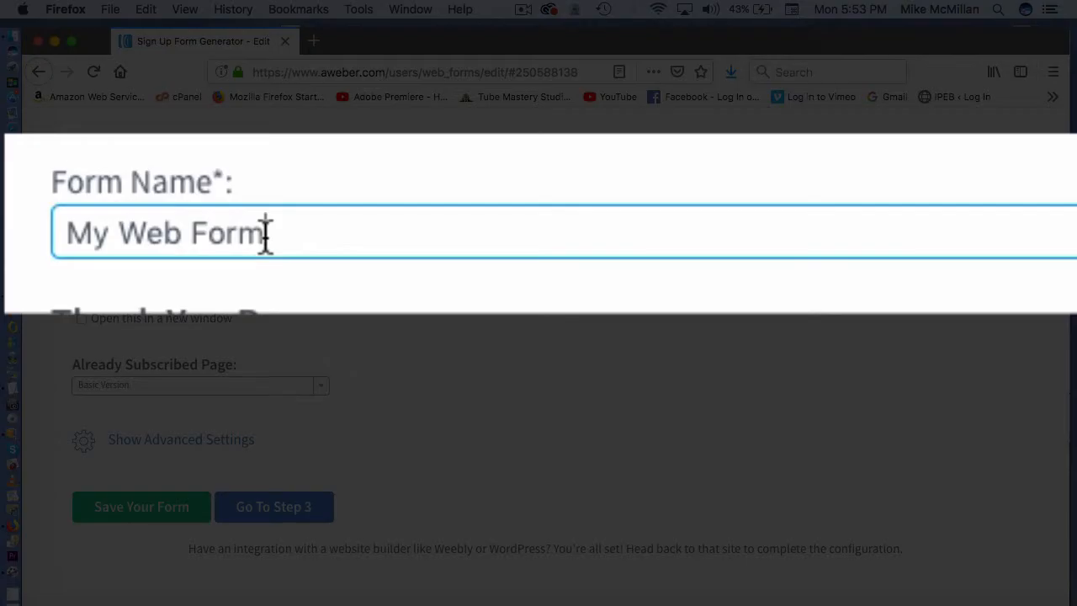
left_click_drag(157, 228, 78, 228)
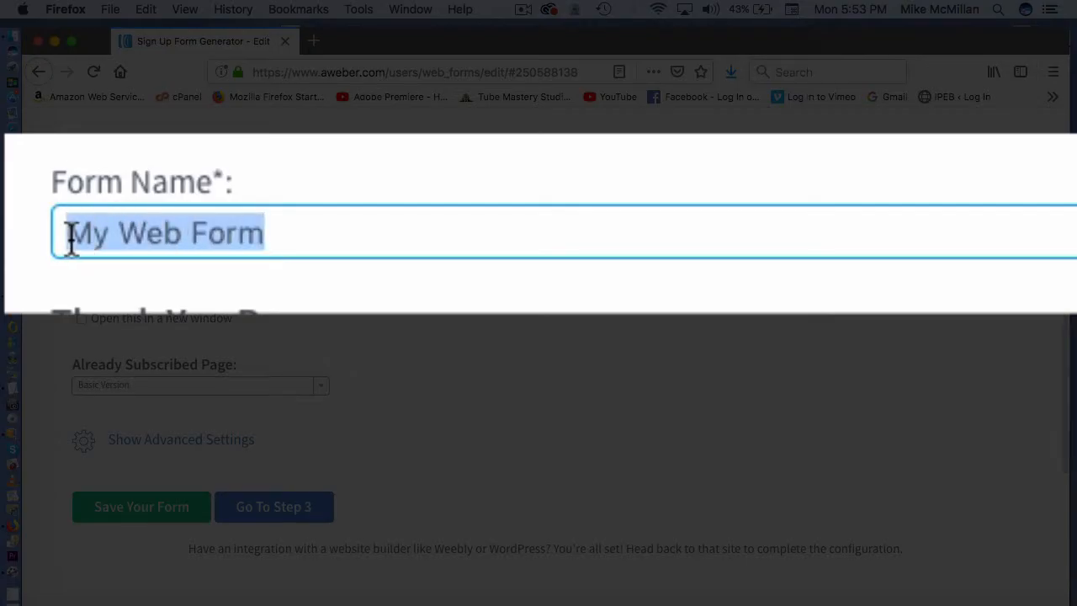
type("youtube")
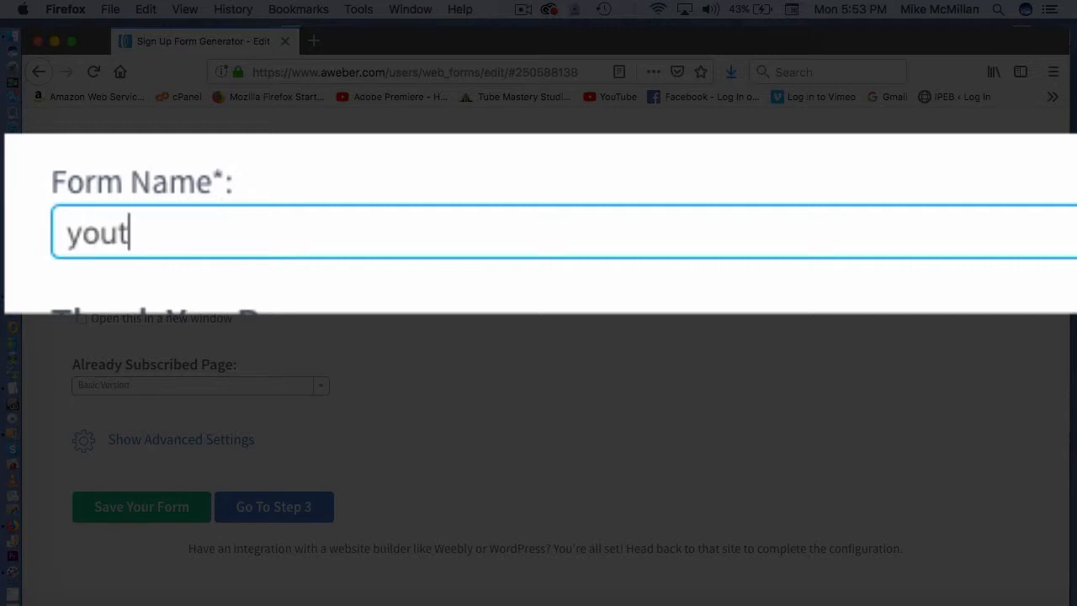
type("1")
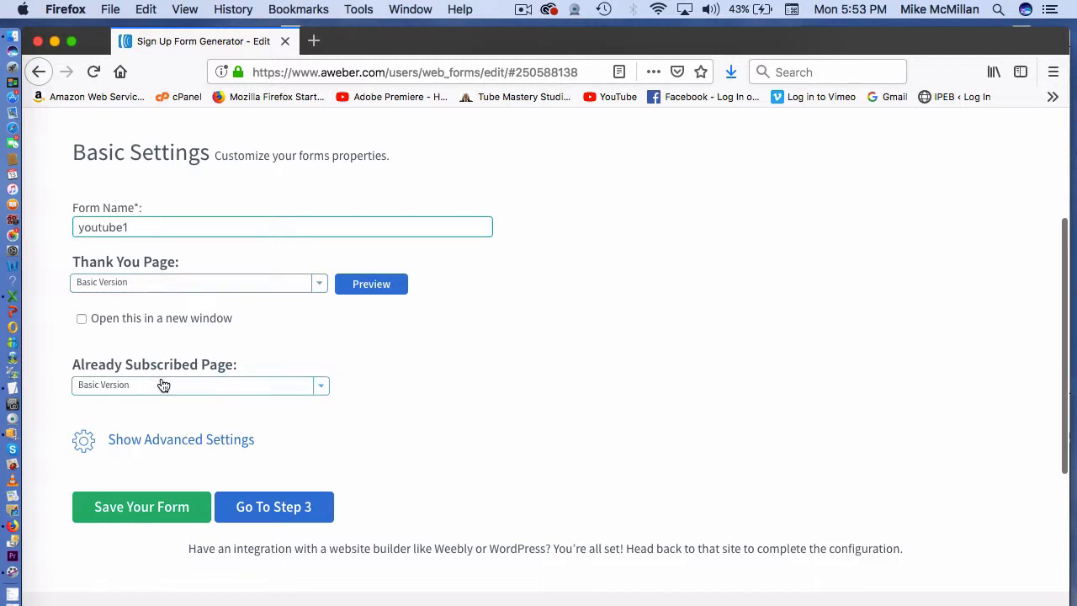
scroll(161, 383, "down", 1)
left_click(163, 473)
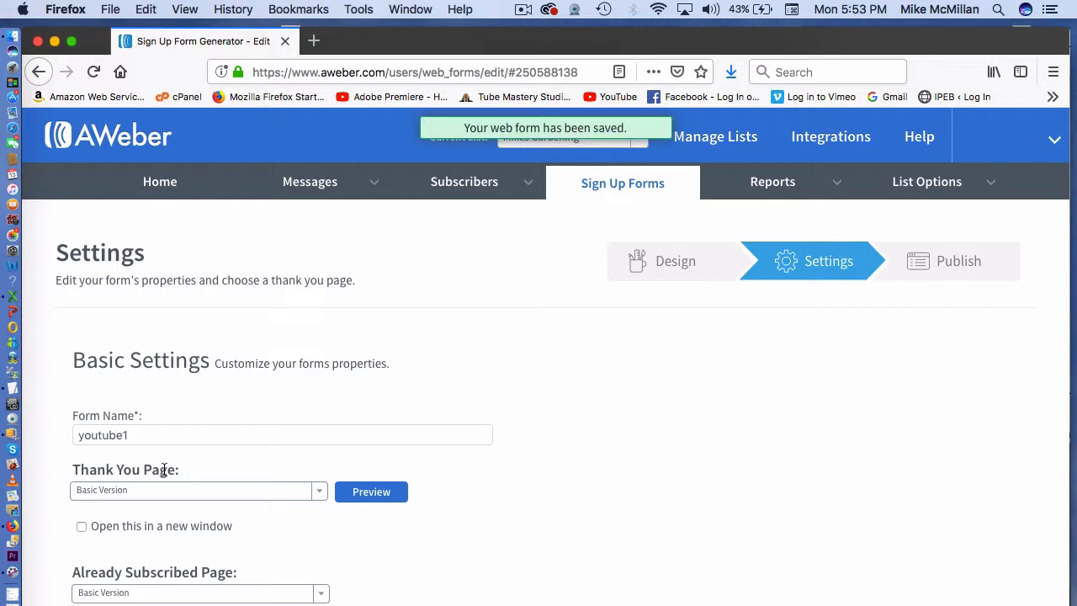
scroll(164, 470, "down", 3)
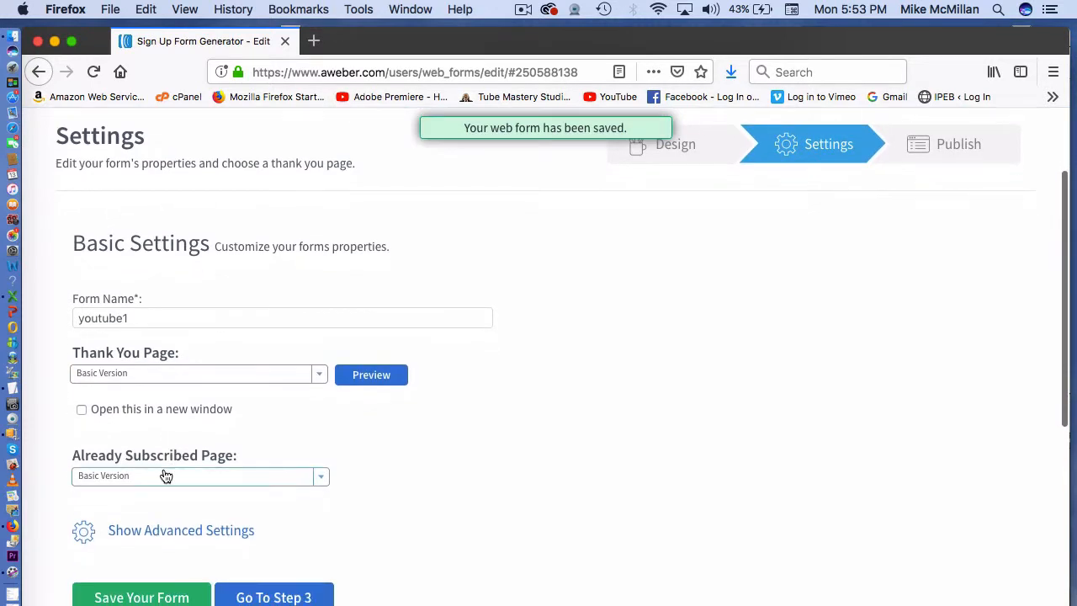
scroll(164, 473, "up", 1)
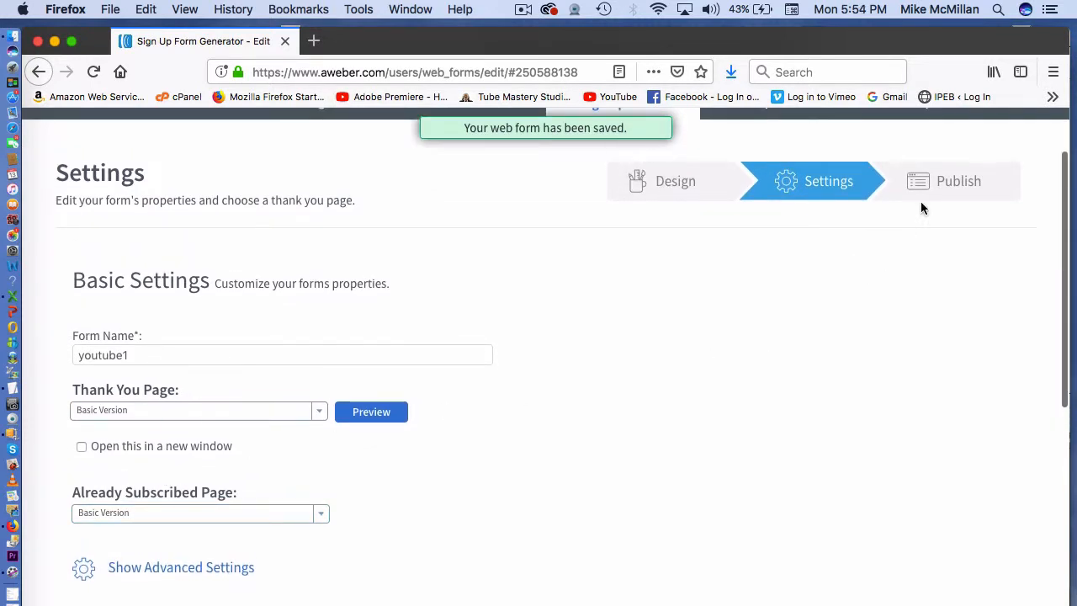
- Choose I Will Install My Form, review the Raw HTML Version, then select the Javascript Snippet code
left_click(946, 182)
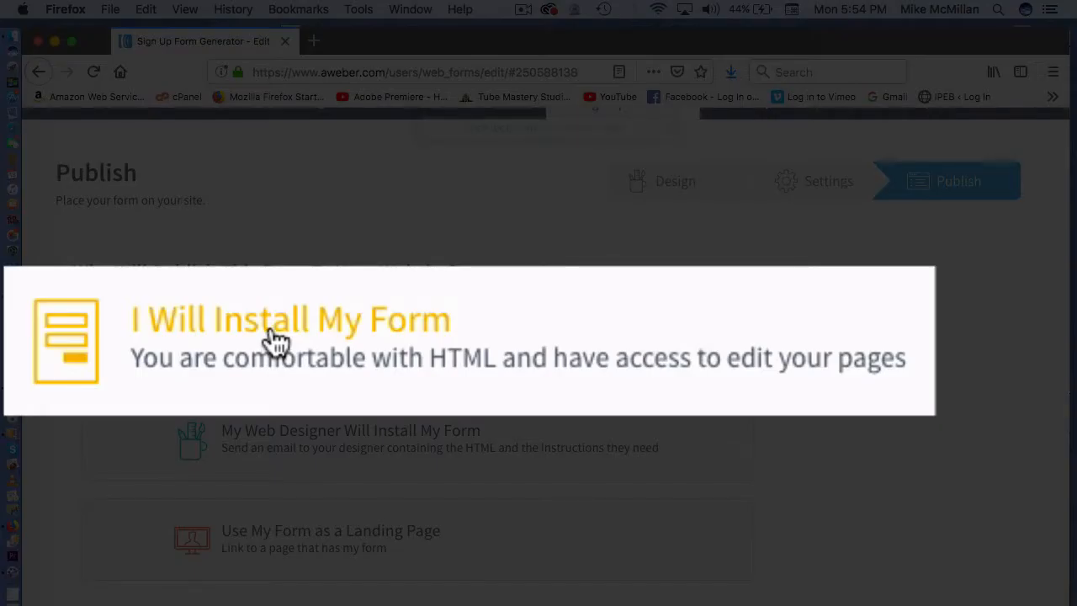
left_click(278, 341)
scroll(278, 340, "down", 2)
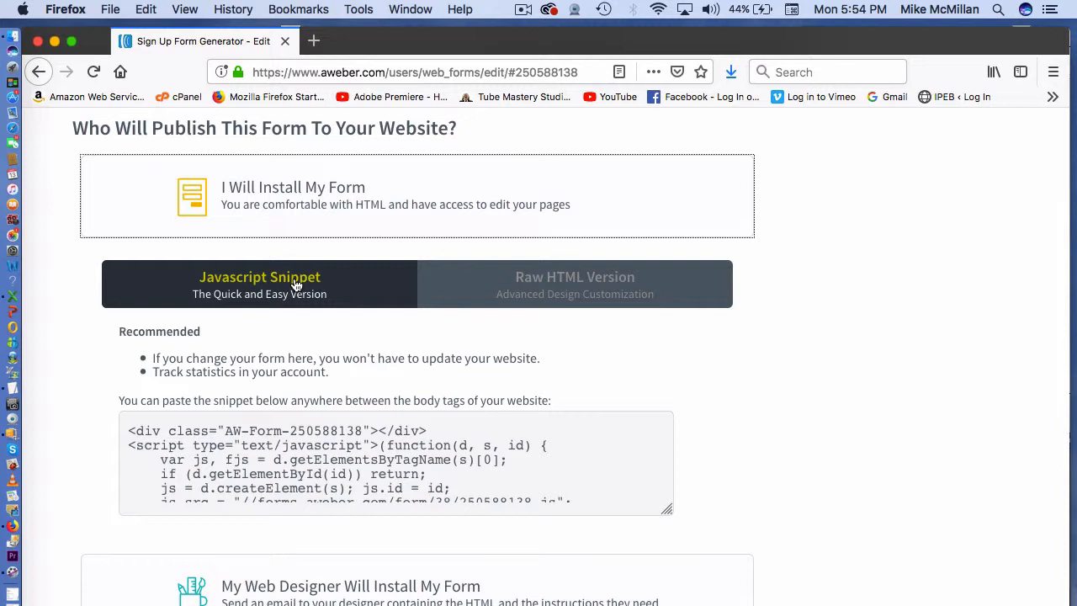
left_click(523, 284)
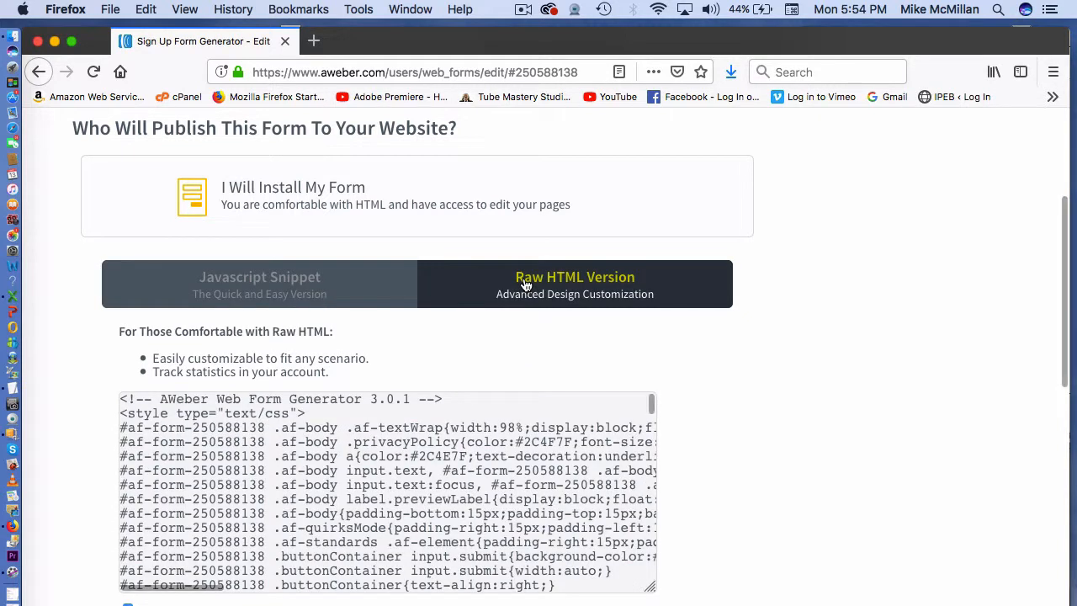
left_click(430, 562)
scroll(430, 562, "down", 10)
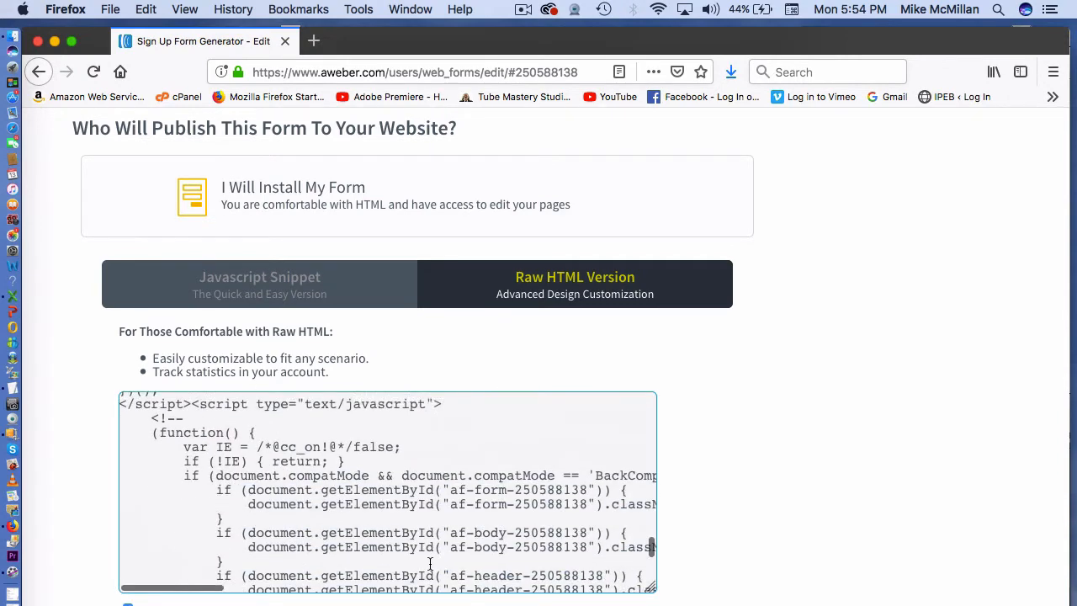
scroll(430, 562, "up", 10)
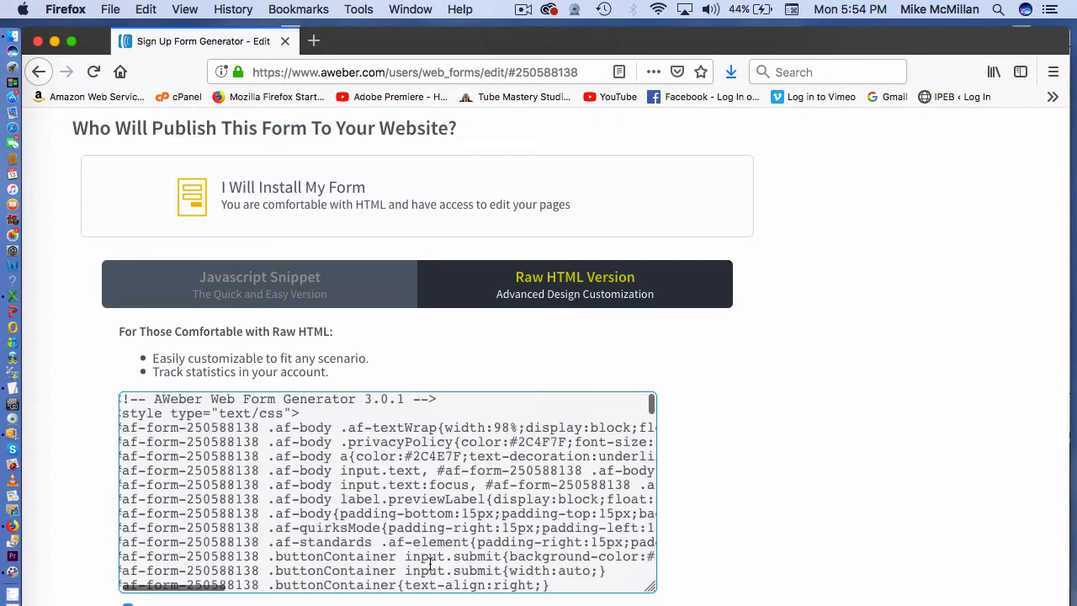
left_click(286, 296)
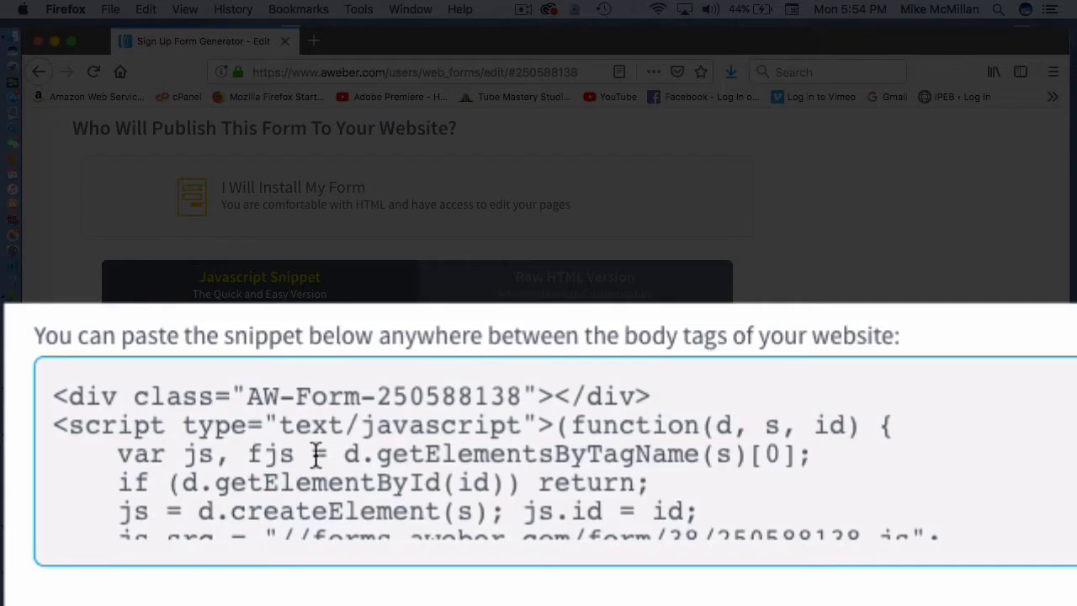
left_click(316, 417)
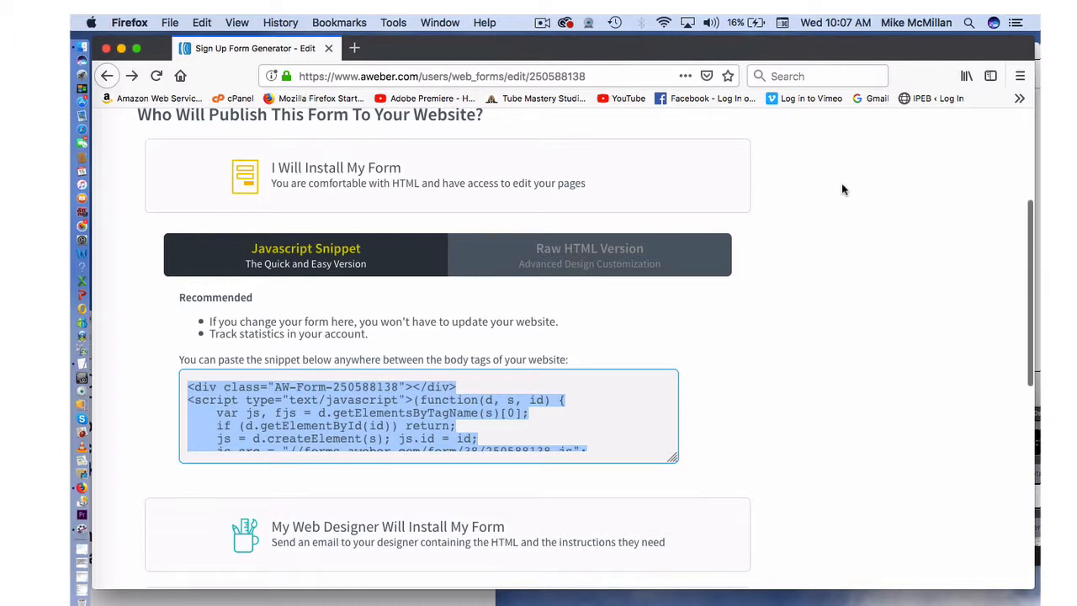
- Go to List Options > List Settings and show the Confirmation Message page
scroll(843, 189, "up", 5)
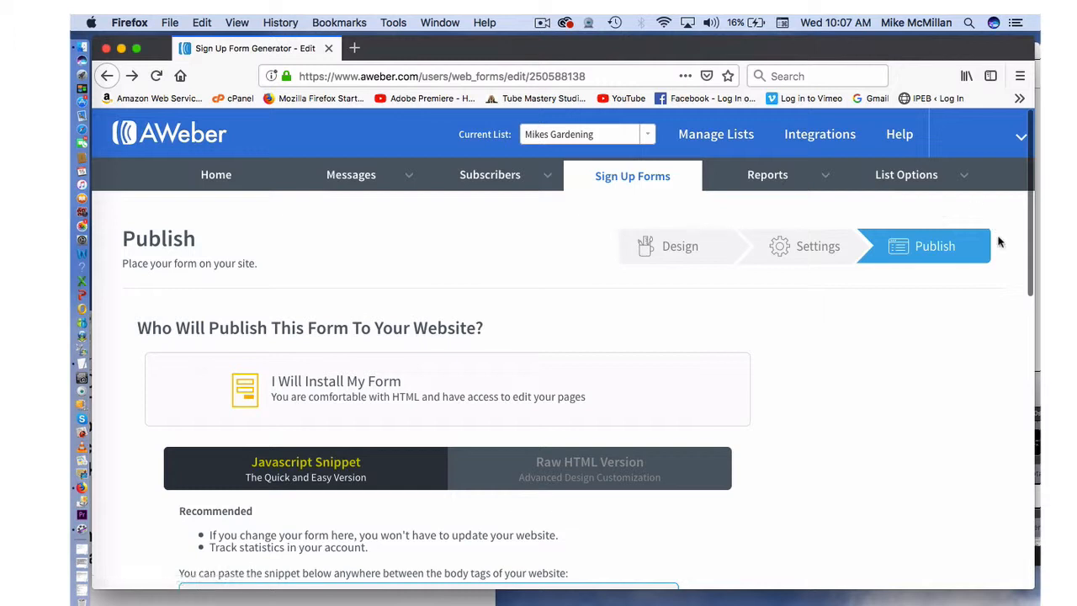
left_click(967, 174)
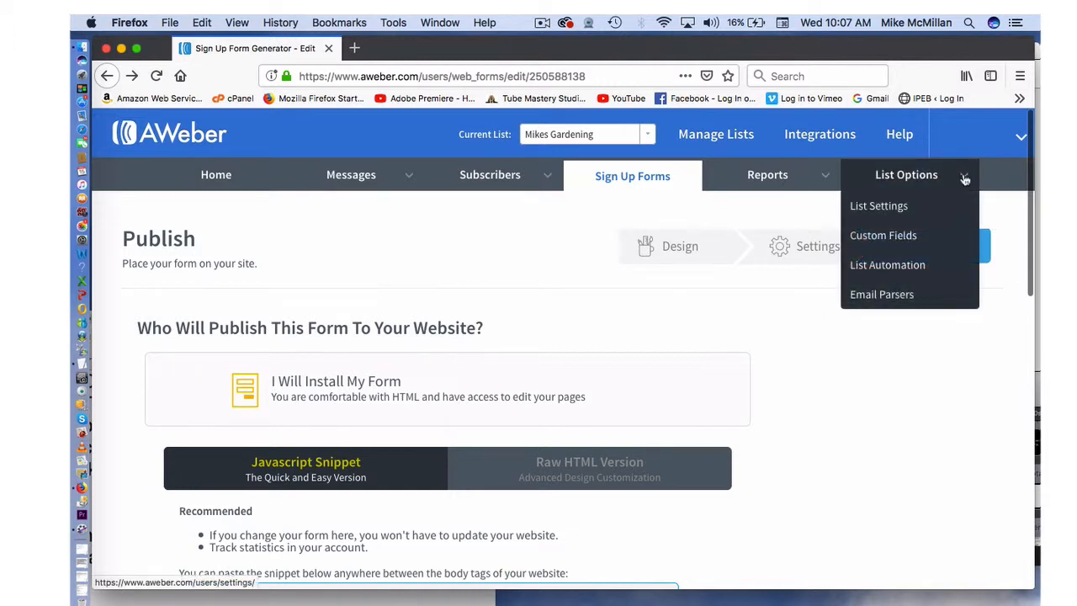
left_click(894, 206)
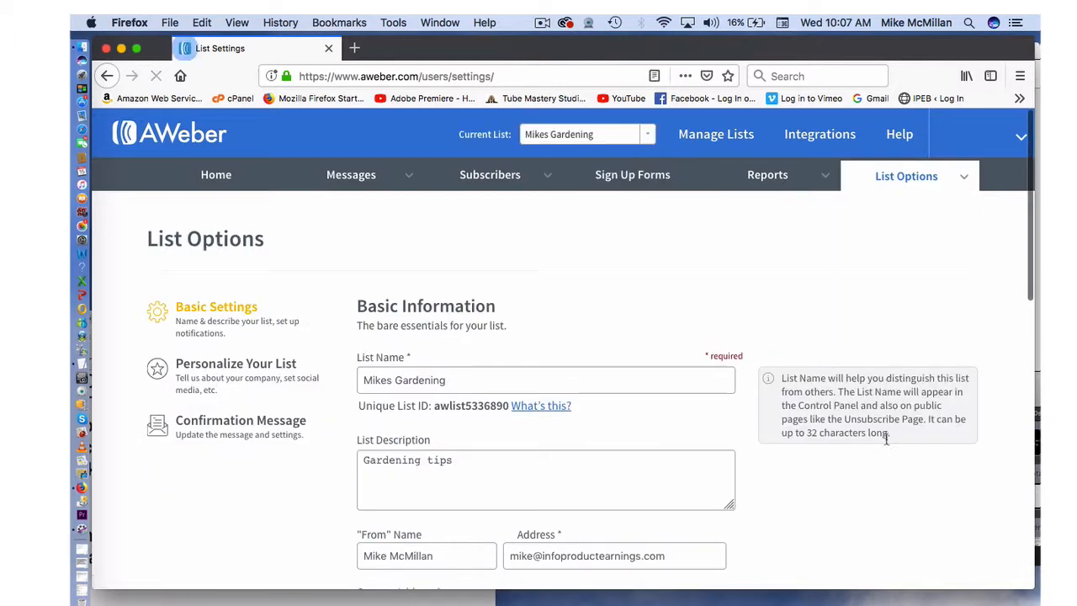
scroll(886, 442, "down", 4)
scroll(886, 444, "down", 2)
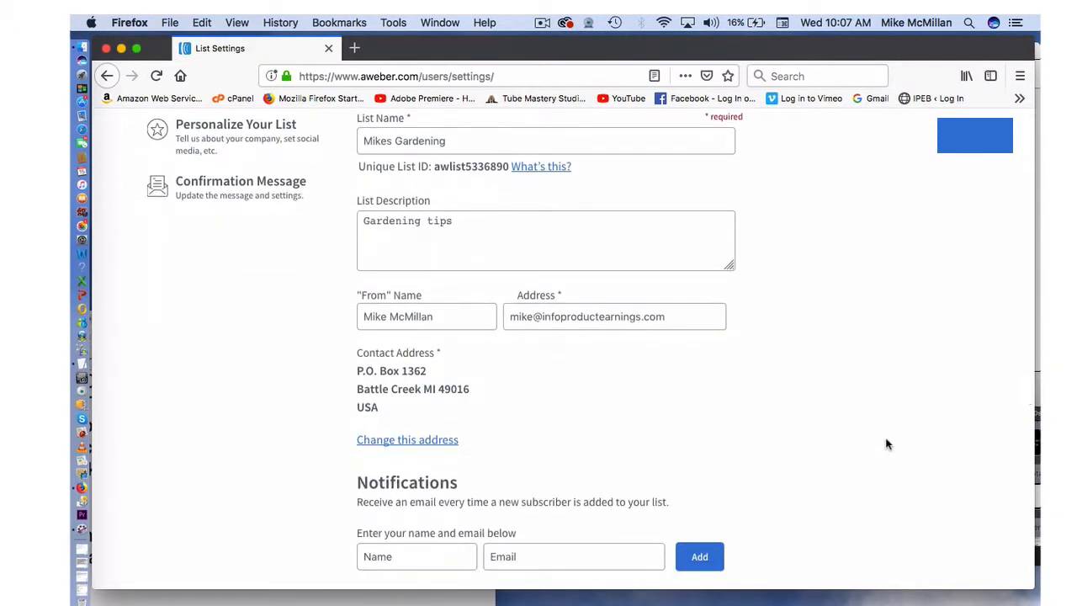
scroll(886, 443, "up", 6)
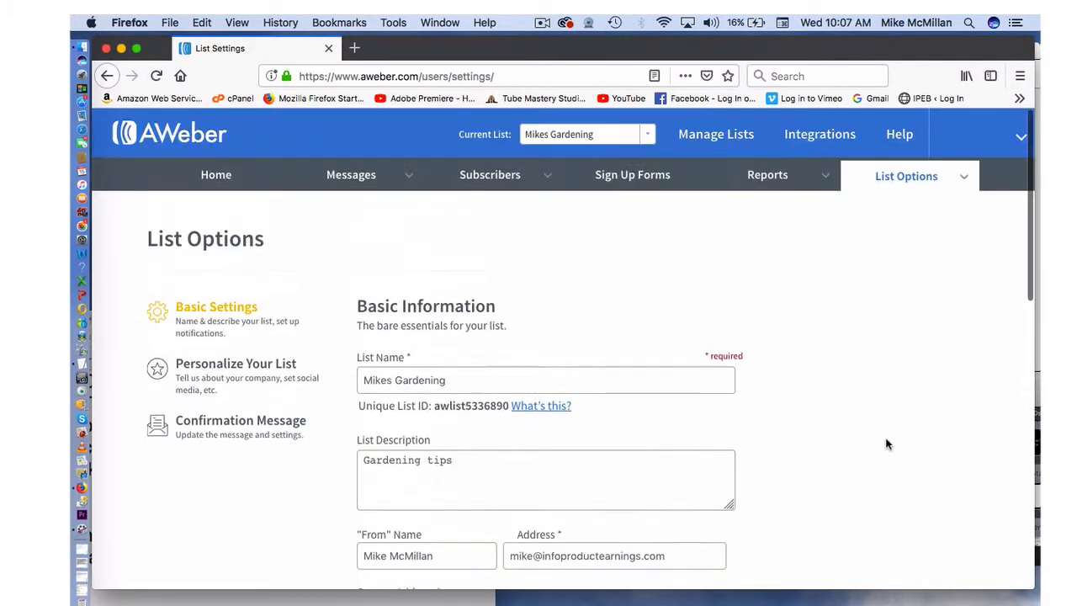
left_click(279, 426)
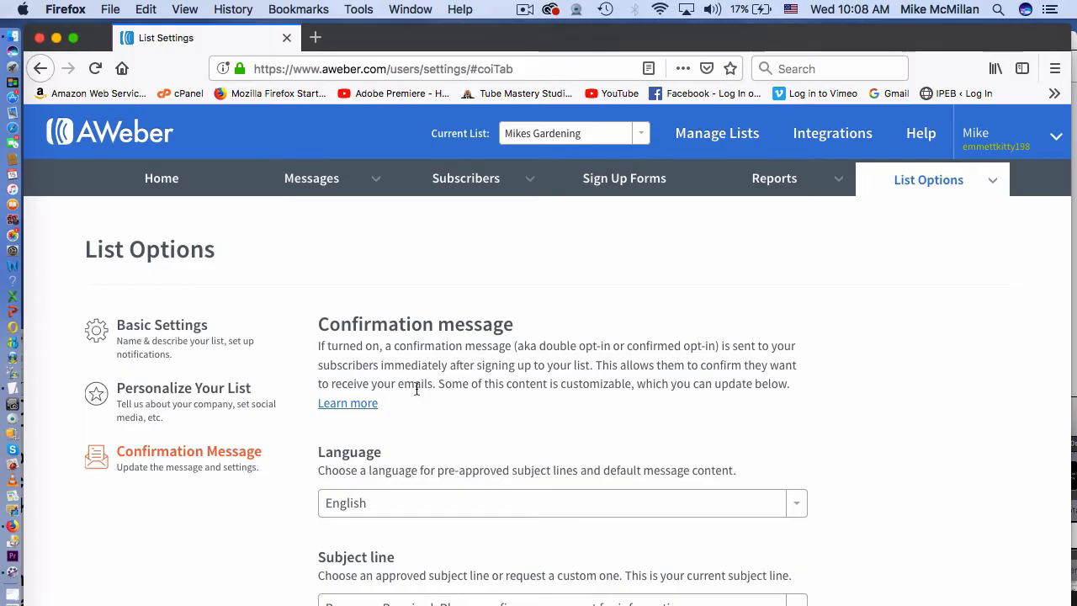
- Replace the confirmation message header with the pasted Tube Rankings ebook text
scroll(416, 387, "down", 5)
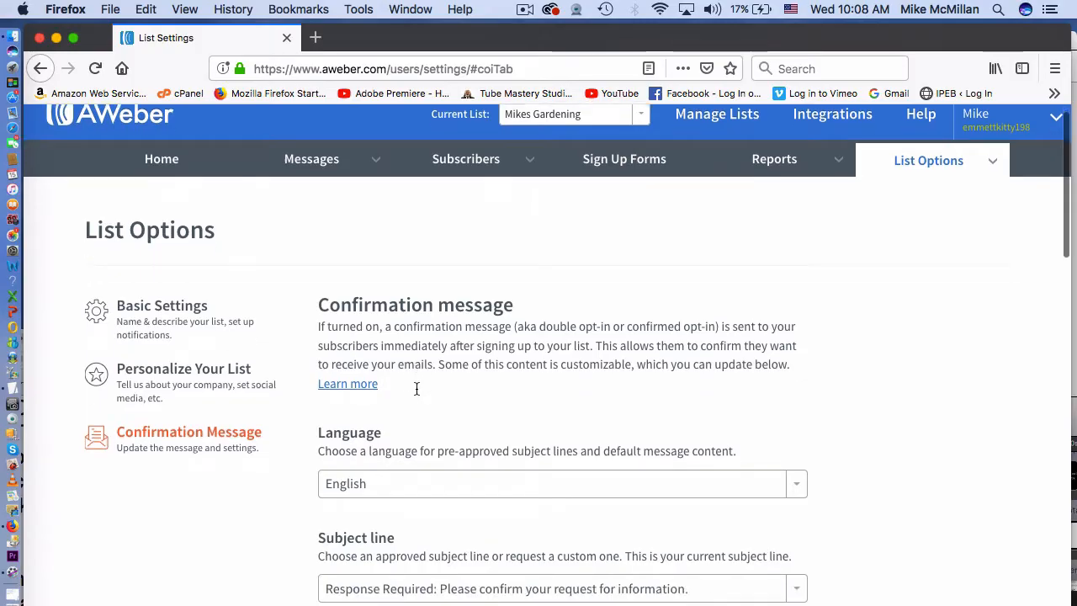
scroll(415, 387, "down", 5)
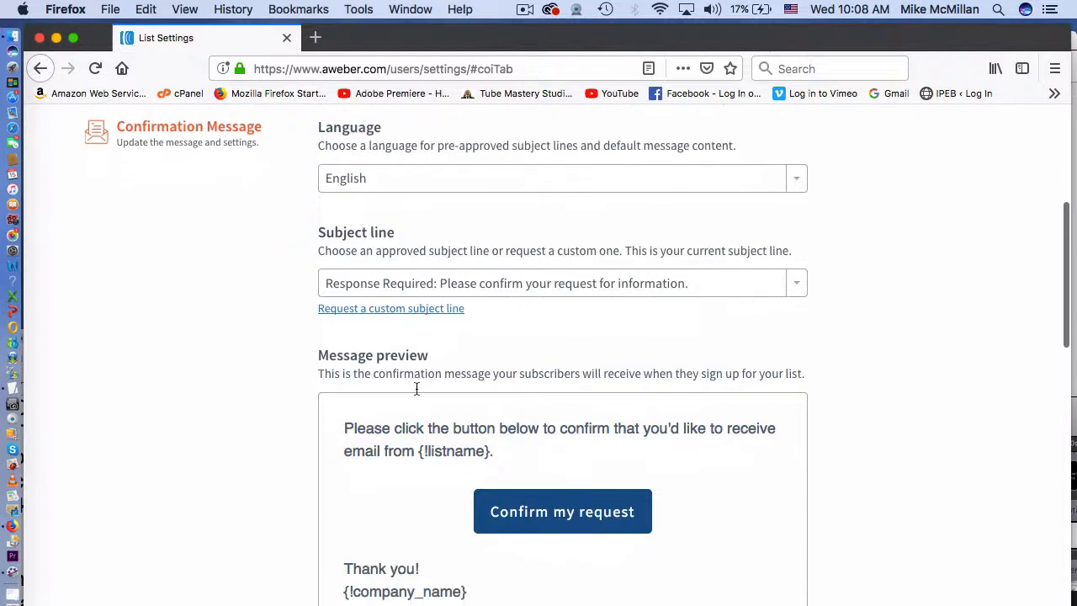
scroll(416, 388, "down", 1)
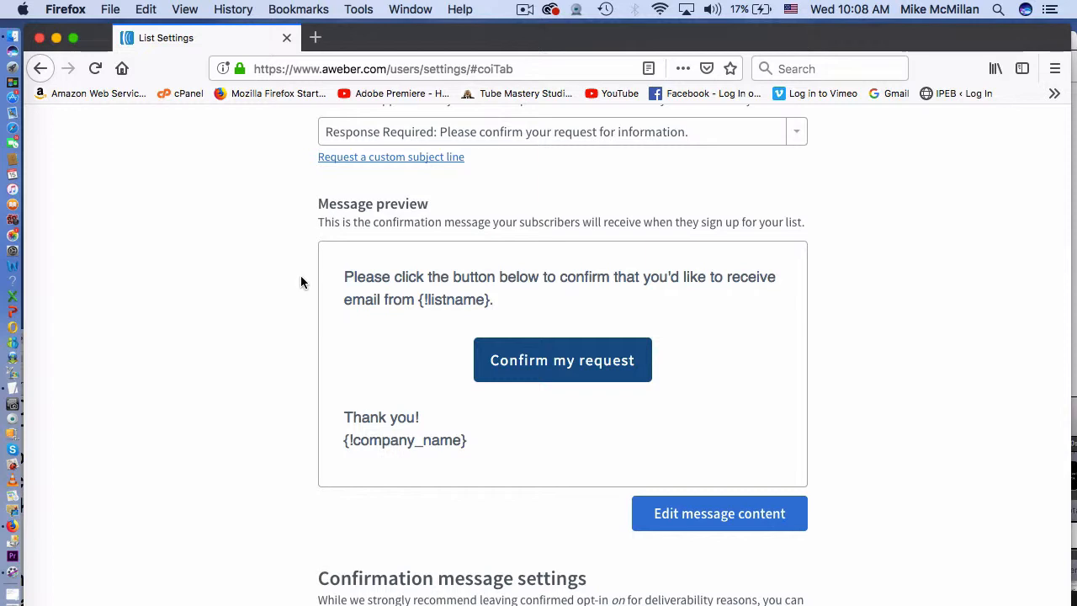
left_click(543, 362)
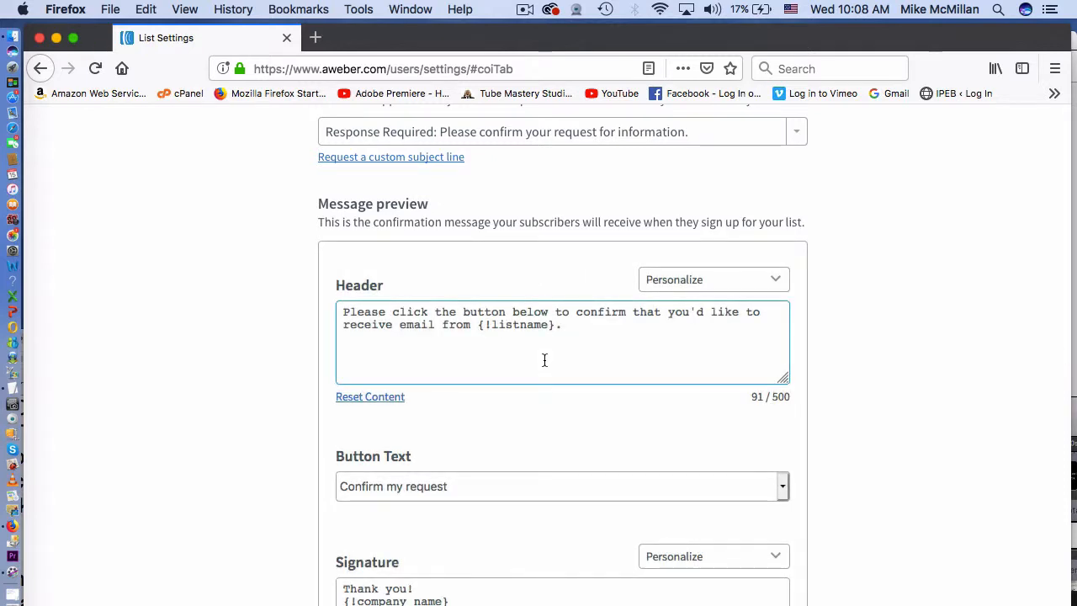
scroll(538, 358, "down", 1)
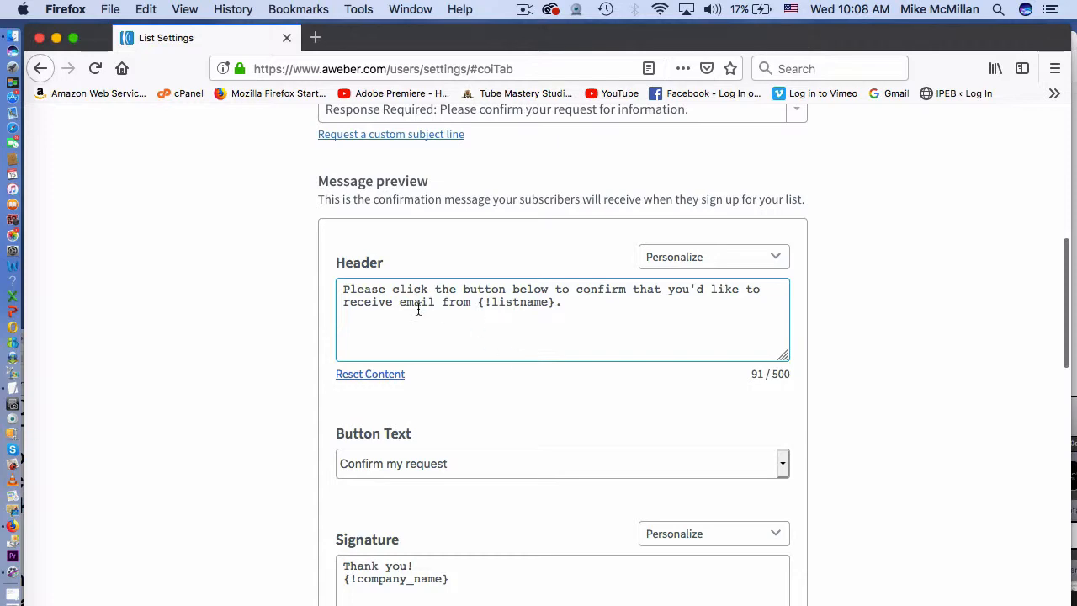
left_click_drag(339, 289, 597, 303)
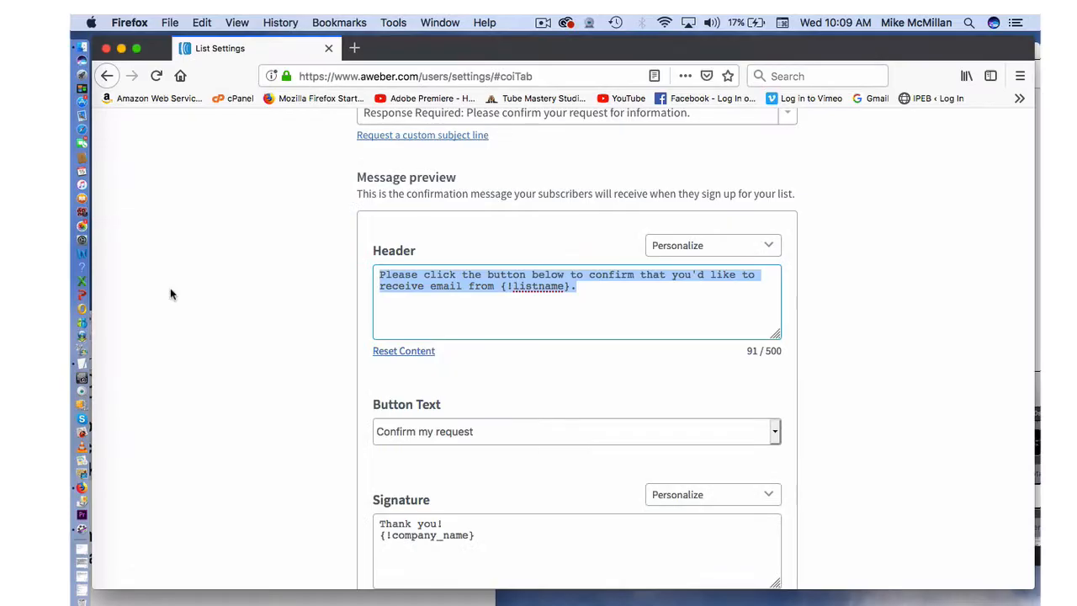
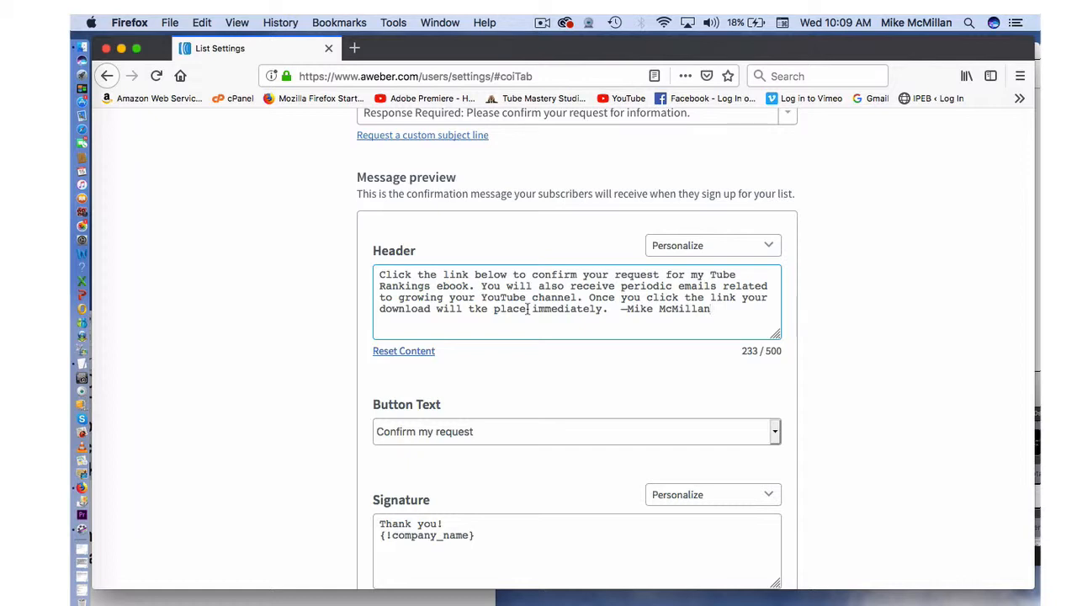
- Delete both lines of the signature text
scroll(528, 309, "down", 4)
scroll(528, 308, "down", 2)
left_click(379, 326)
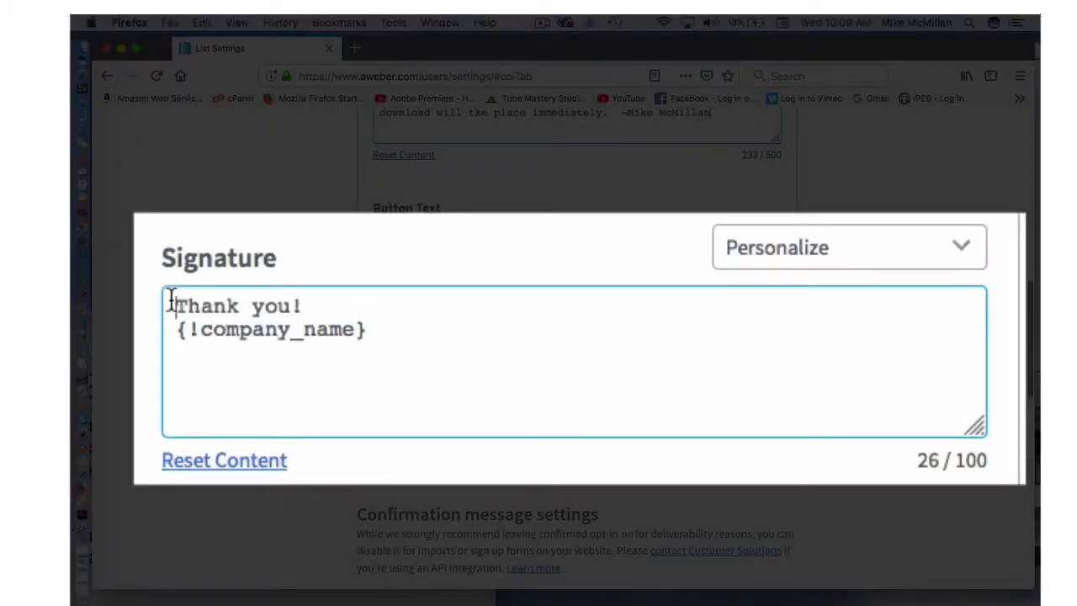
left_click_drag(171, 298, 445, 350)
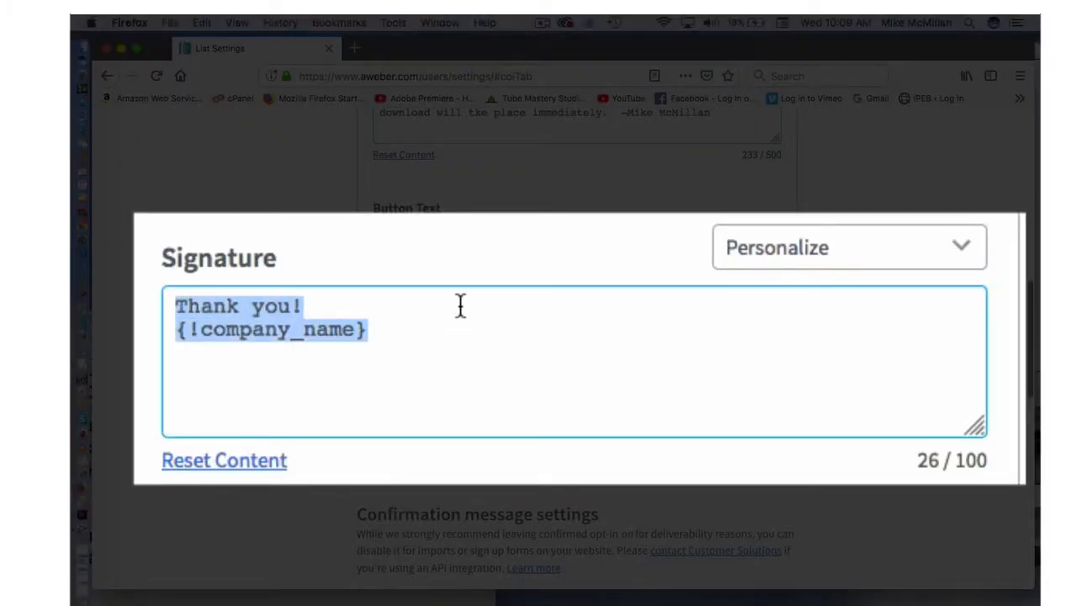
key("BackSpace")
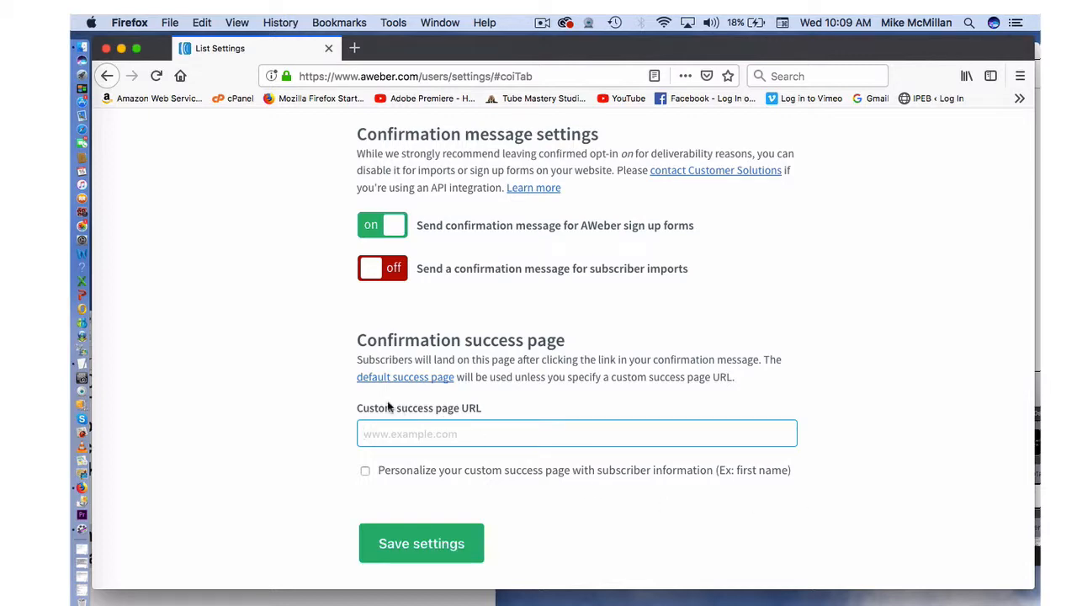
left_click(372, 433)
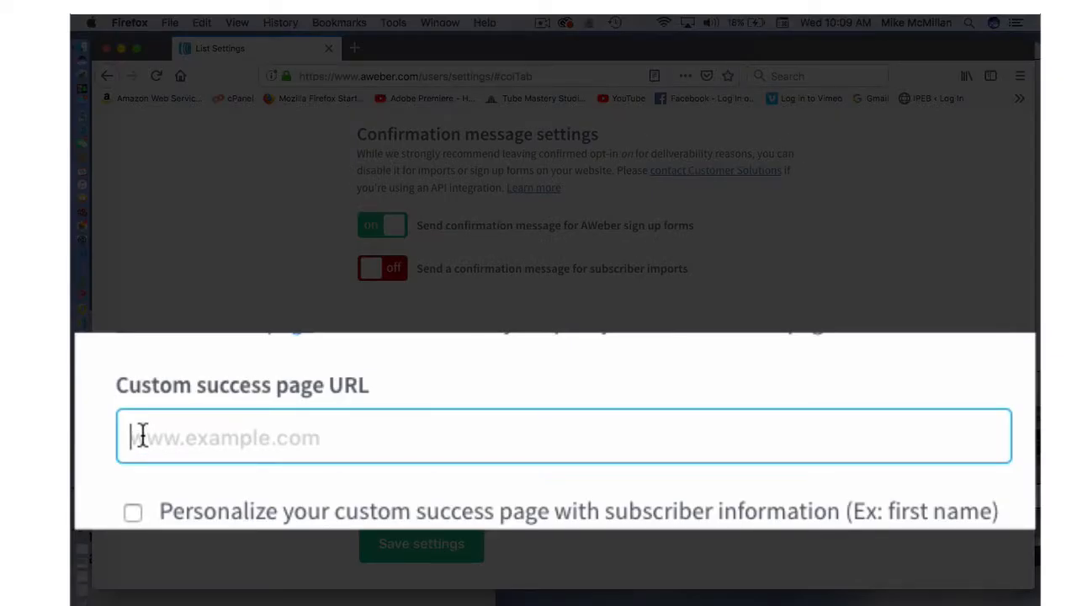
type("http://www.tubemasterystudio.com/tube-rankings.pdf")
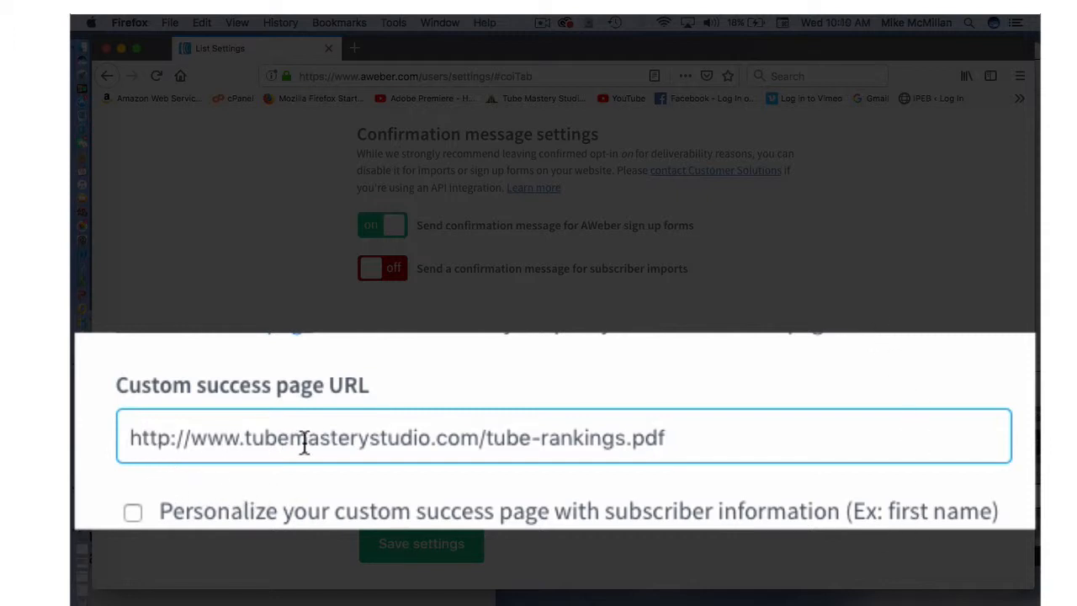
left_click(480, 442)
left_click_drag(450, 444, 117, 420)
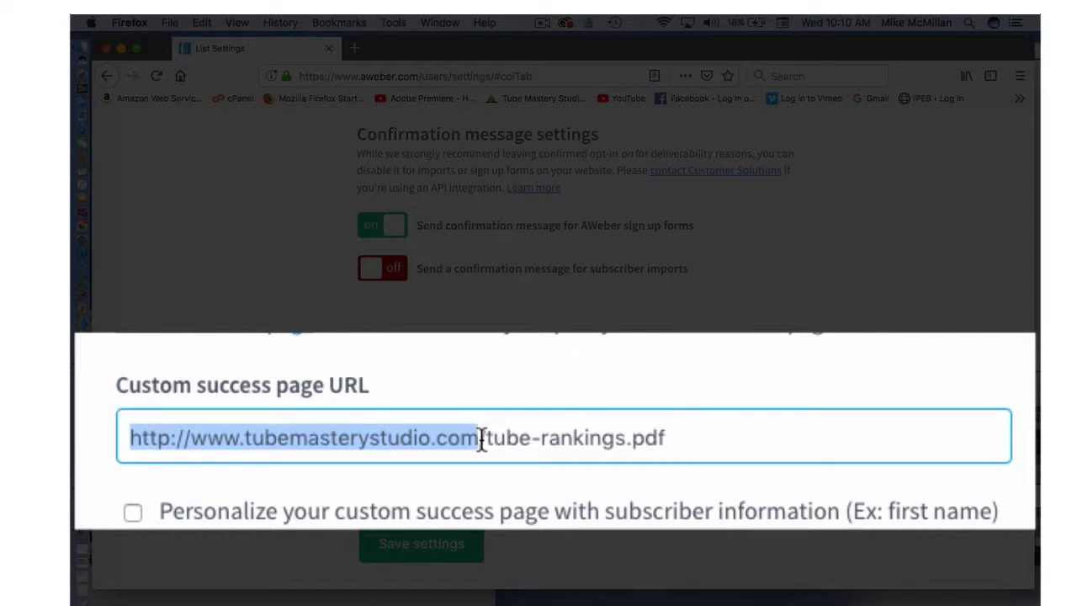
left_click_drag(487, 431, 679, 428)
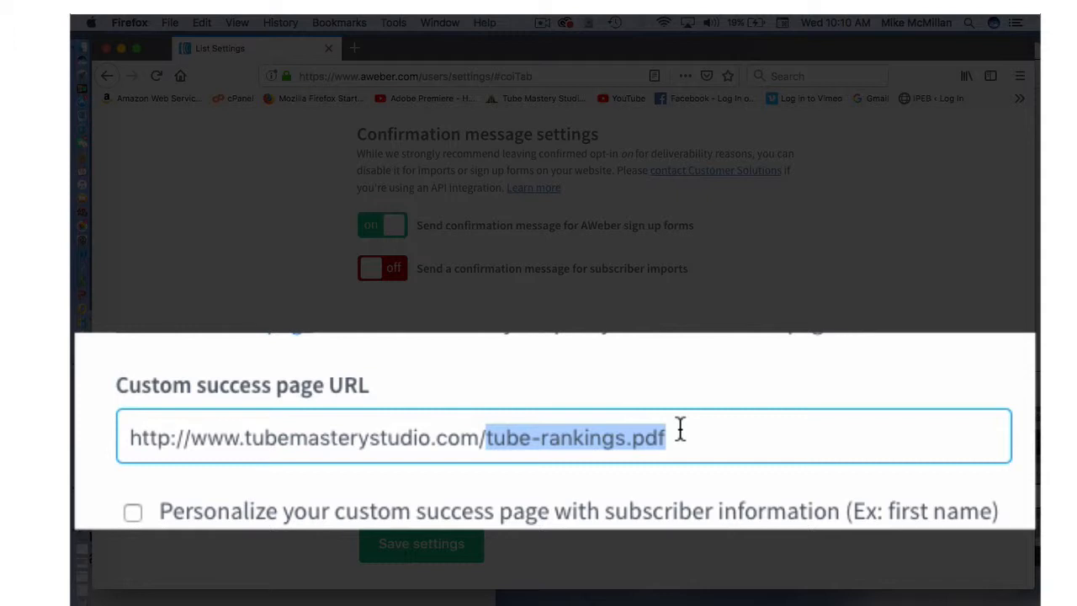
left_click(484, 439)
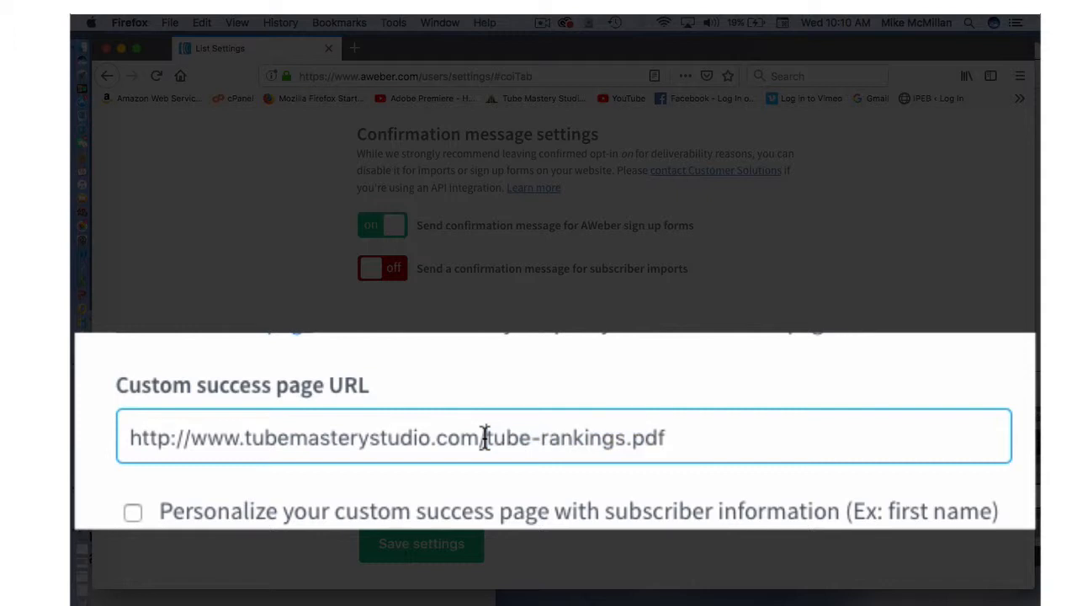
left_click_drag(486, 439, 673, 439)
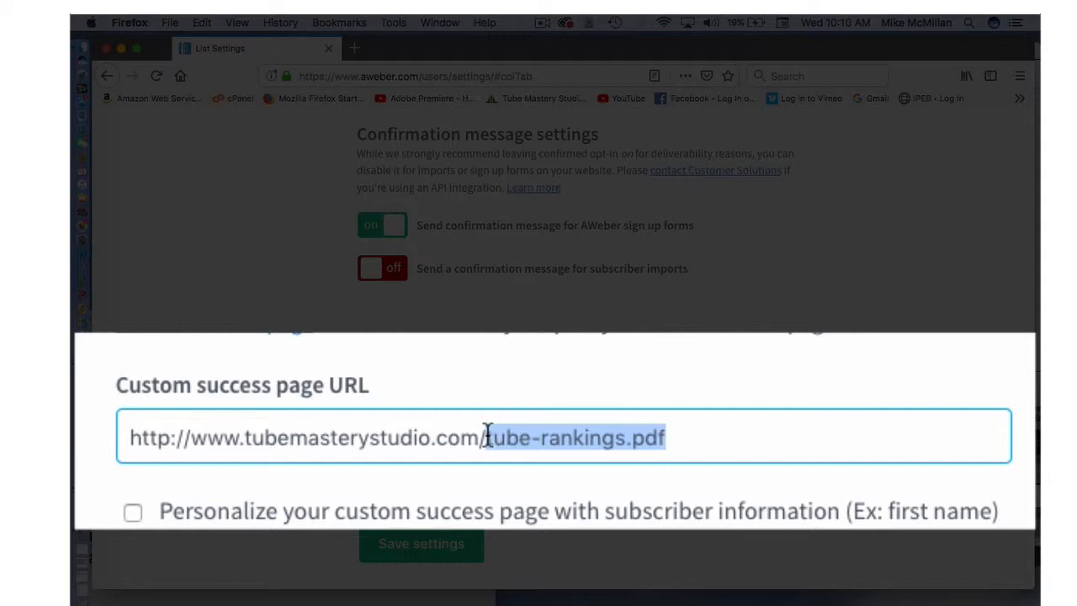
left_click(688, 437)
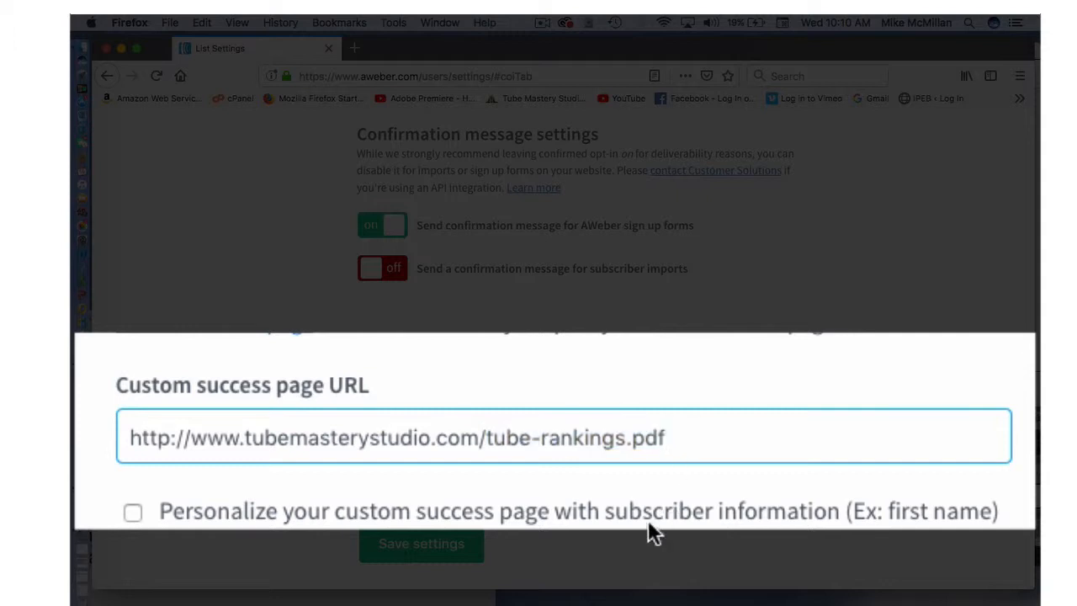
left_click(460, 545)
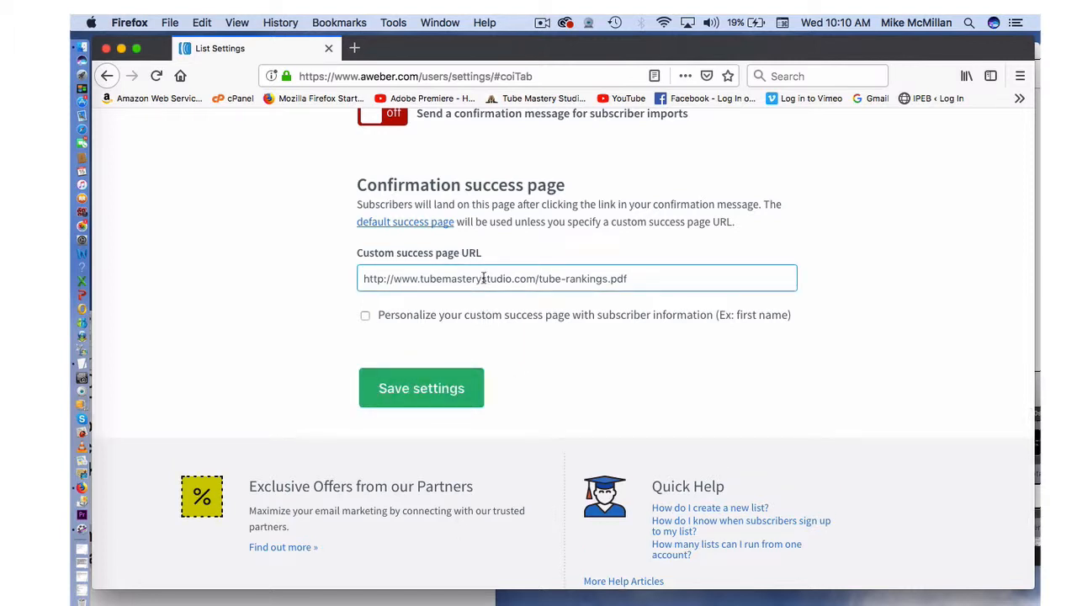
triple_click(645, 277)
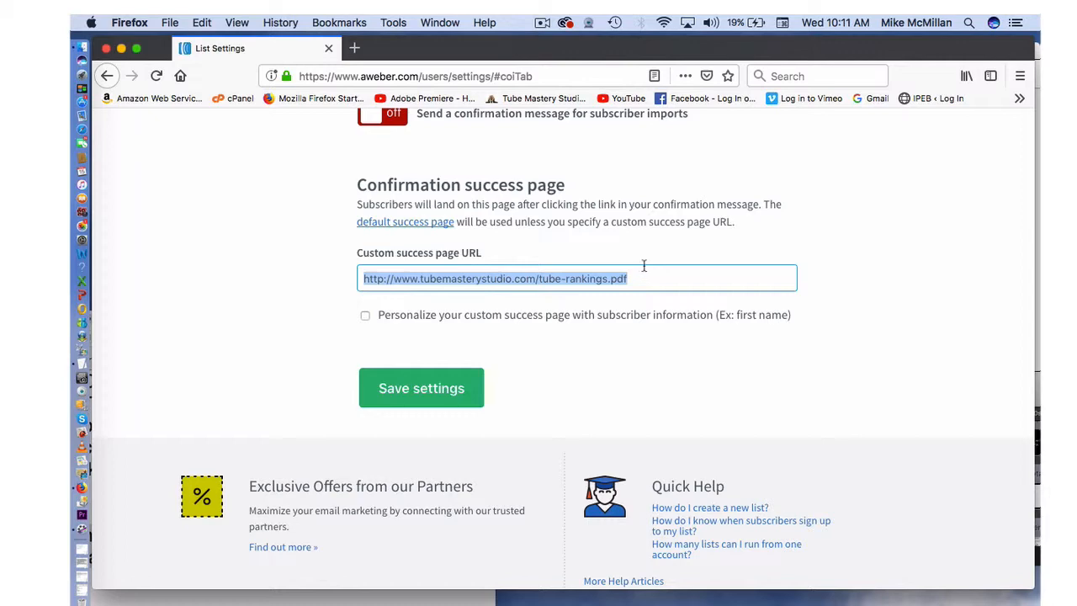
- Log out of the AWeber account from the account dropdown
scroll(643, 267, "up", 15)
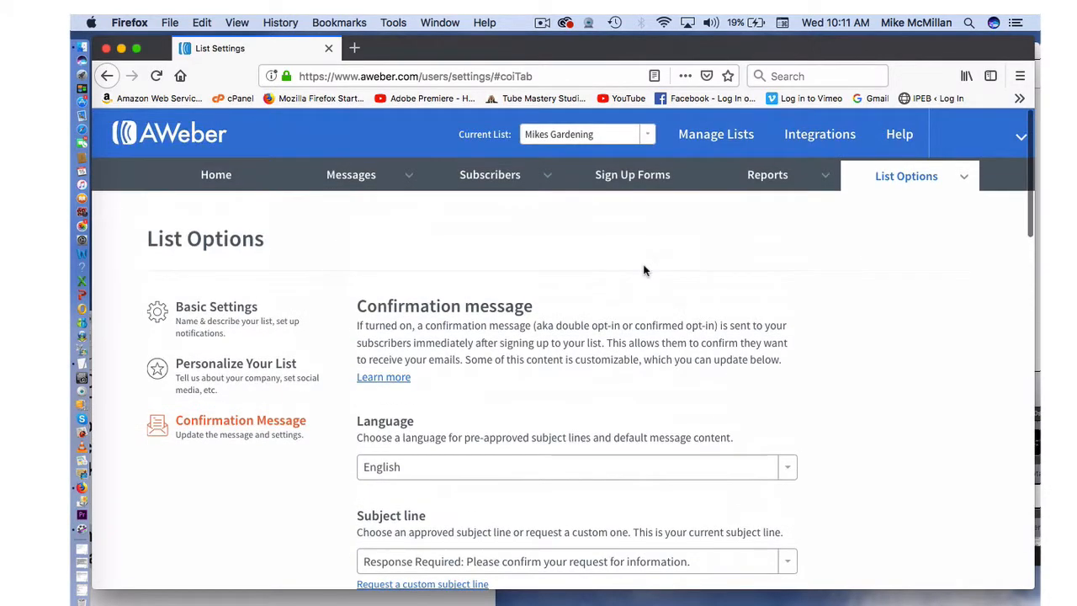
mouse_move(961, 156)
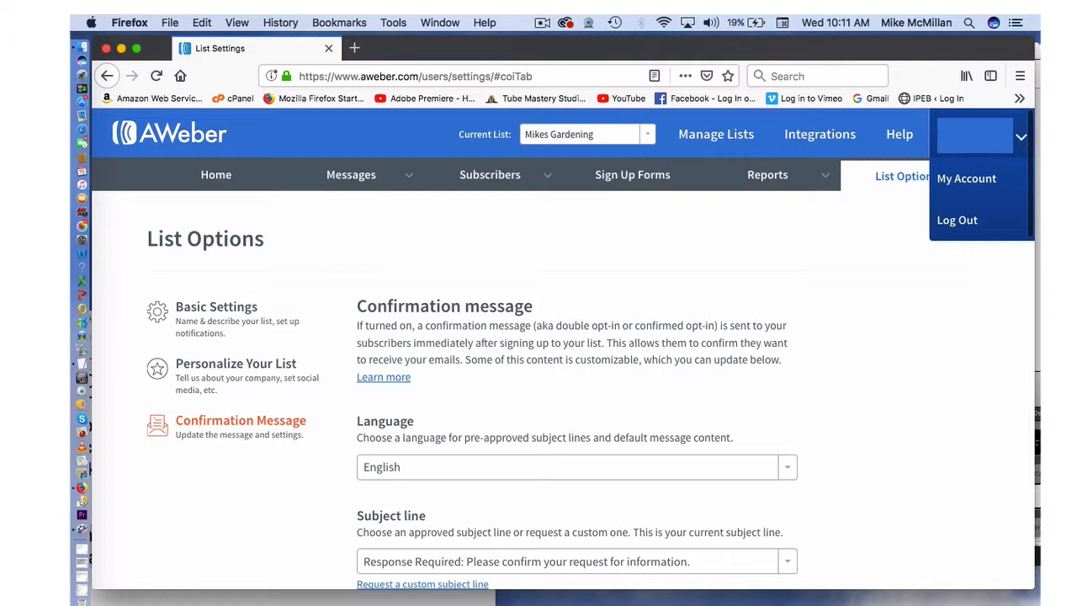
left_click(957, 221)
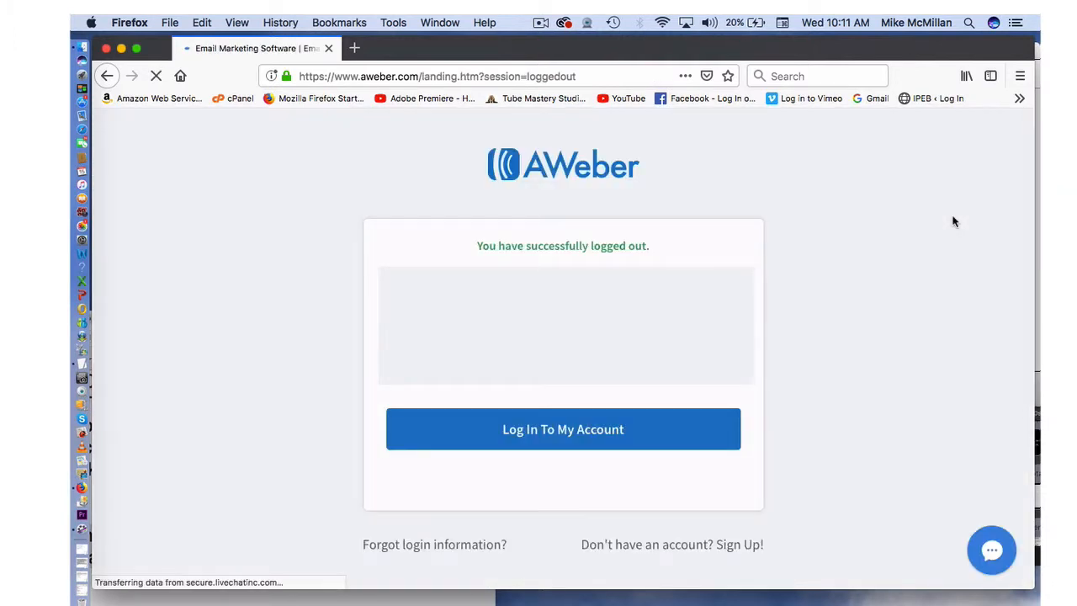
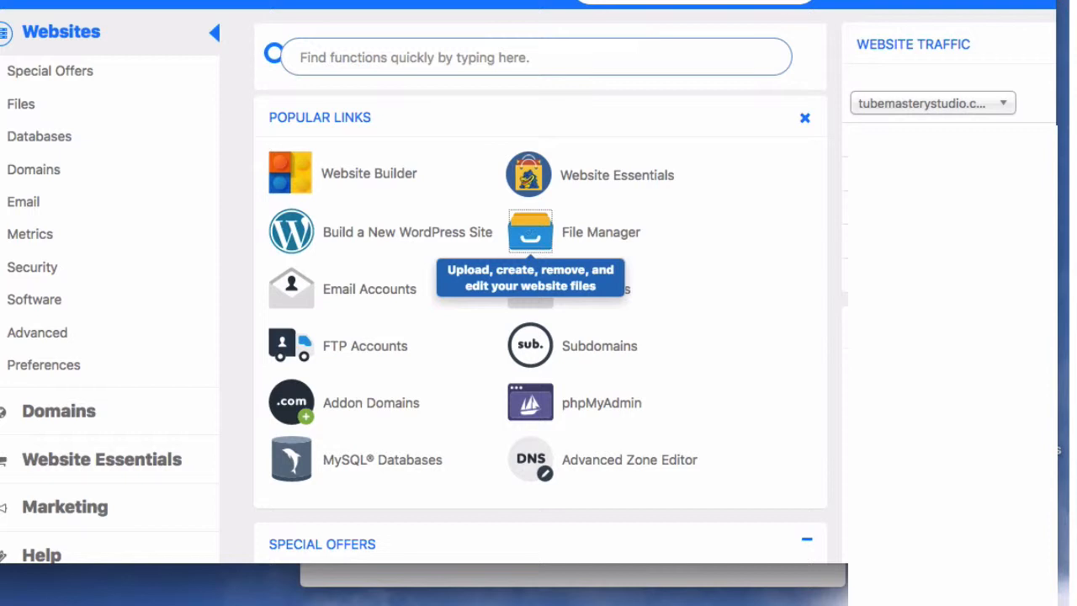
- Open File Manager, enter public_html, and bring up its Upload page
left_click(502, 29)
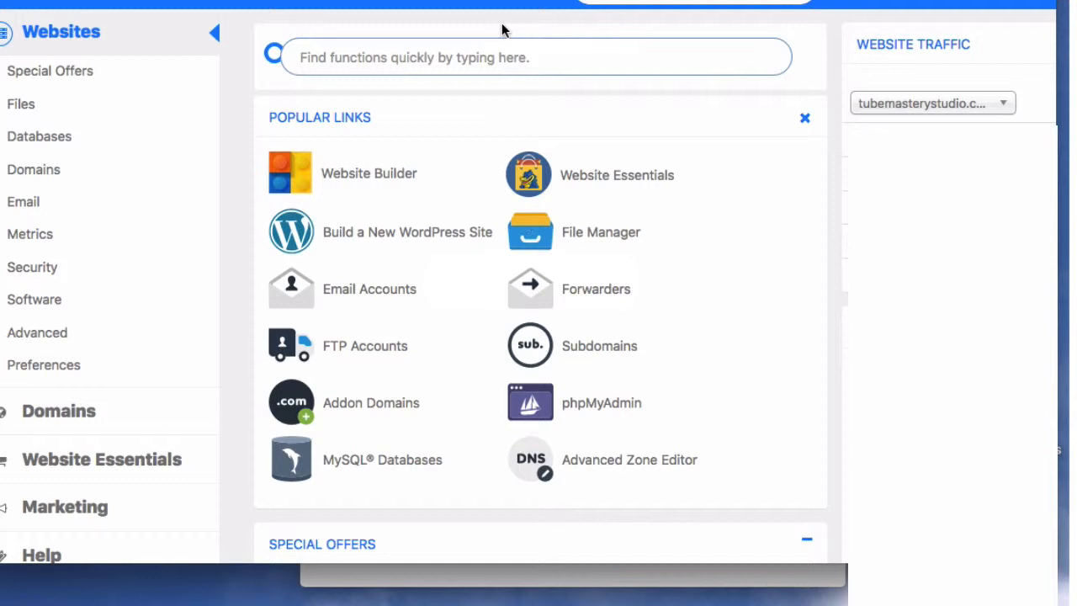
left_click(540, 232)
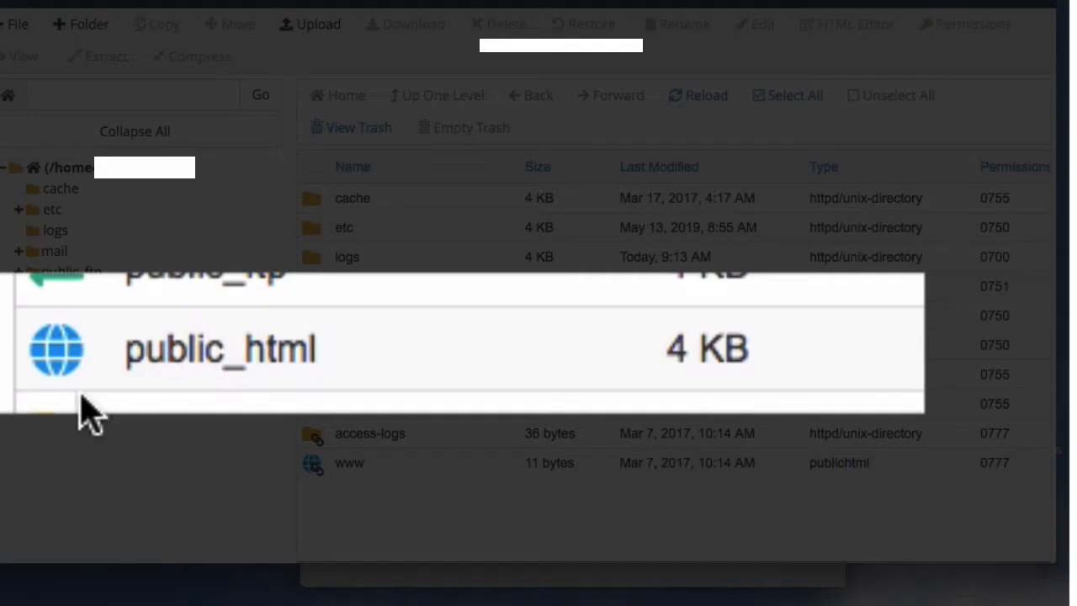
double_click(316, 348)
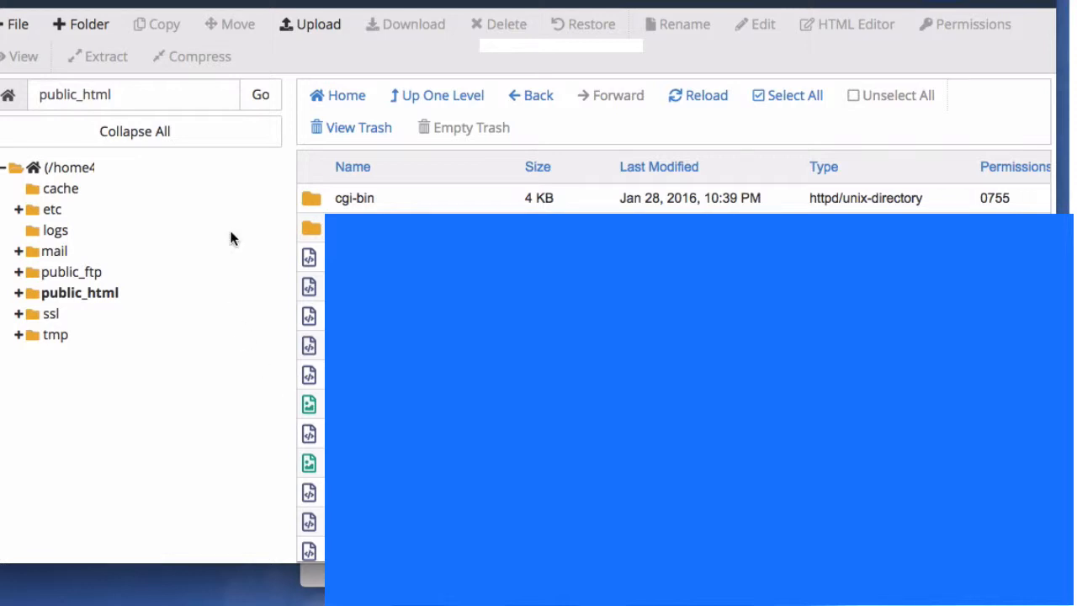
left_click(322, 32)
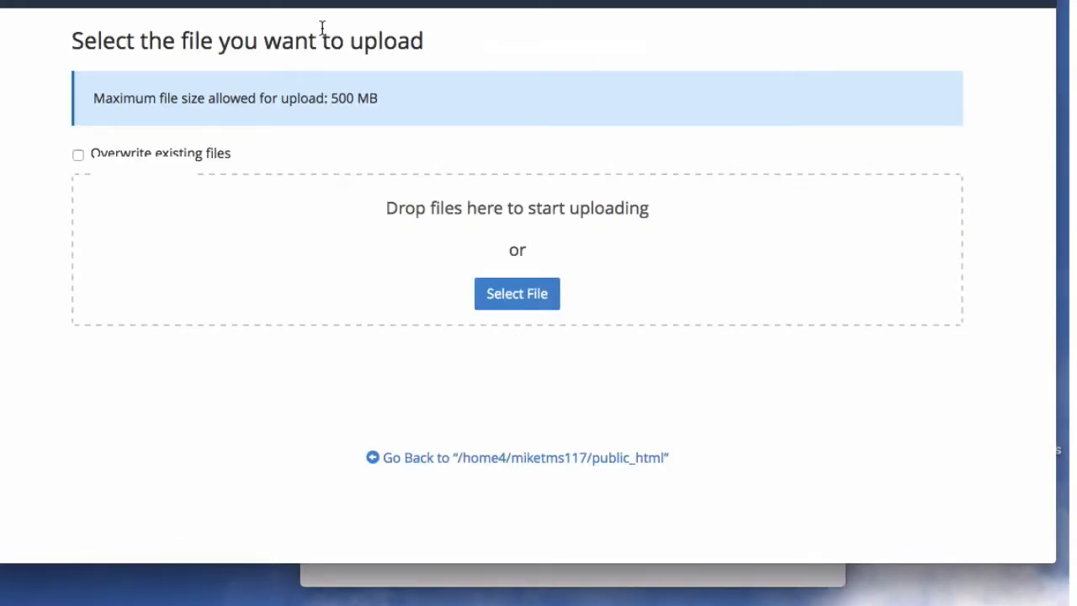
- Move the optin Finder window beside the upload page and preview rankings.png
left_click(483, 578)
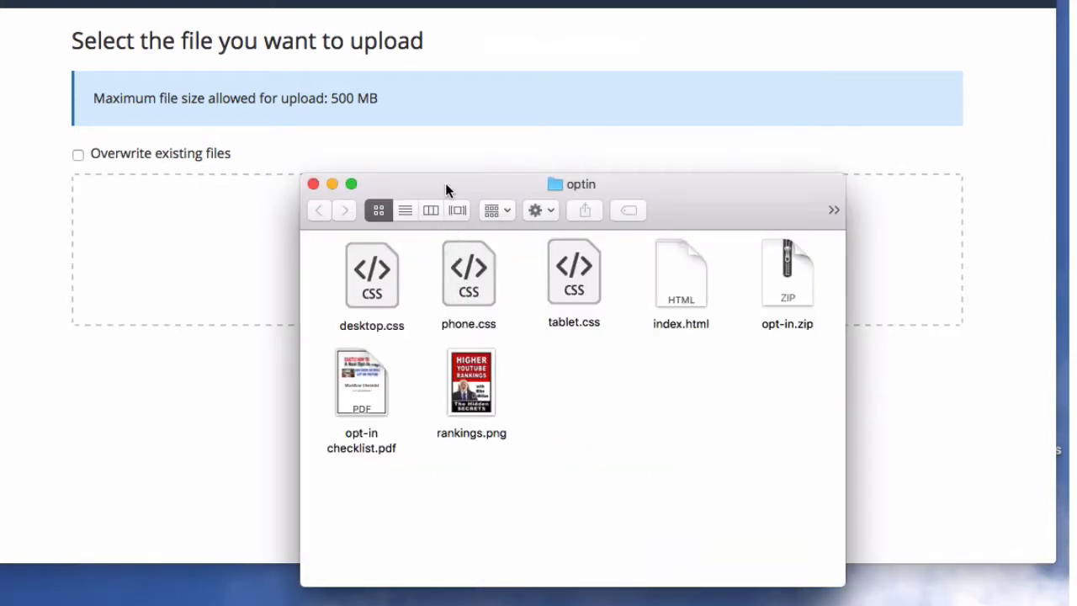
left_click_drag(445, 185, 600, 86)
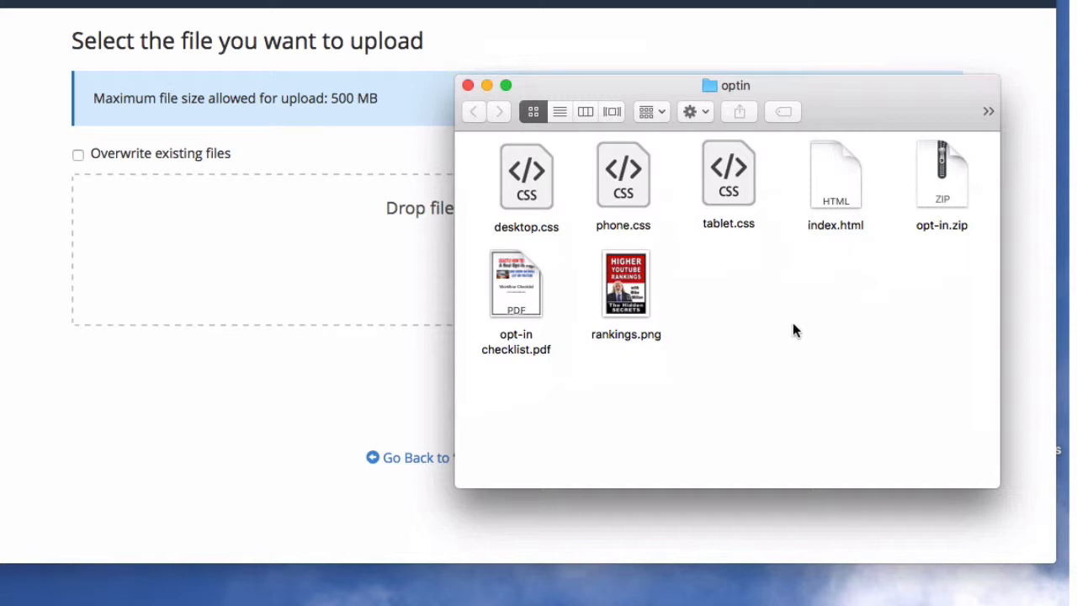
double_click(626, 277)
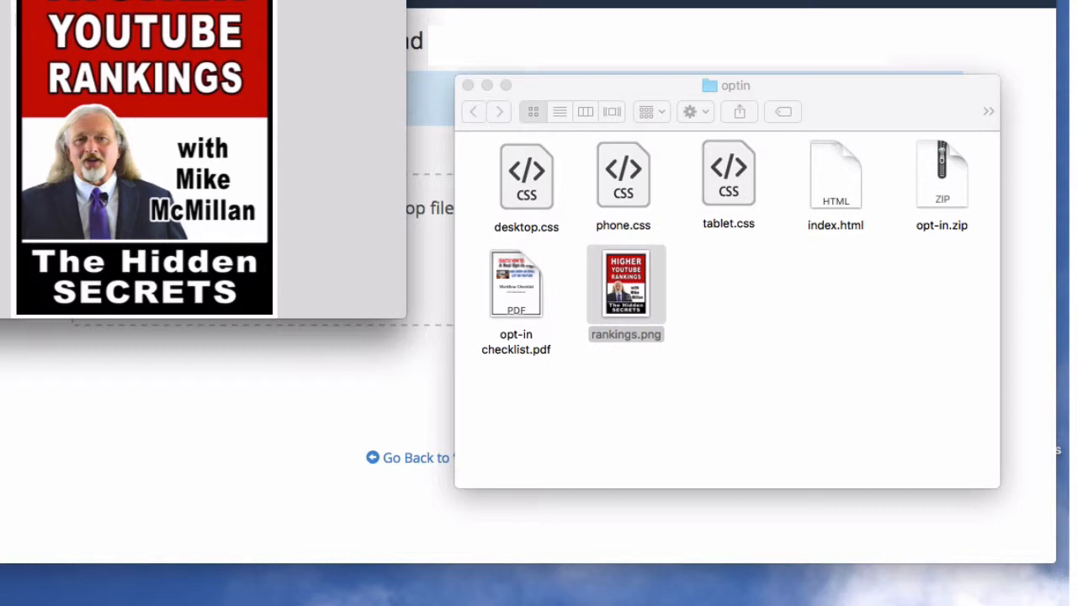
key("space")
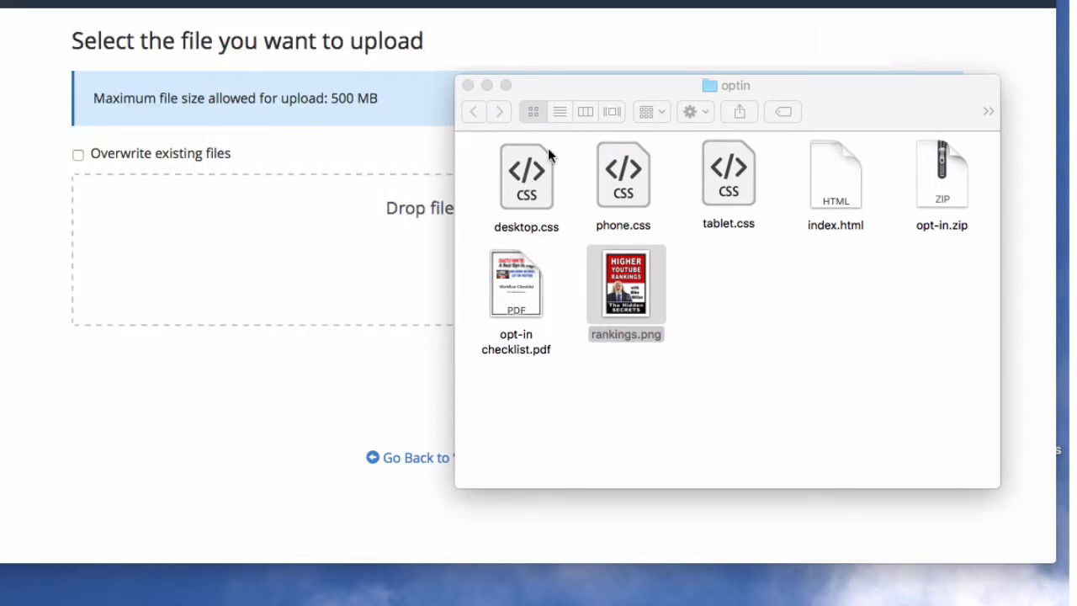
left_click_drag(589, 95, 608, 257)
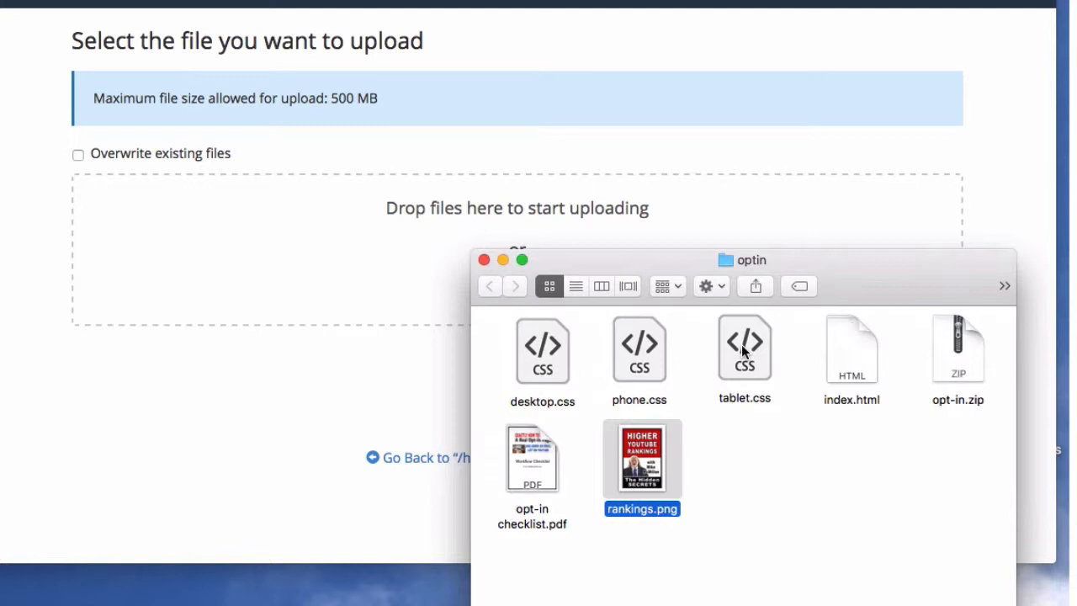
- Drag desktop.css toward the upload drop area, then pick phone.css, tablet.css and rankings.png
left_click(547, 352)
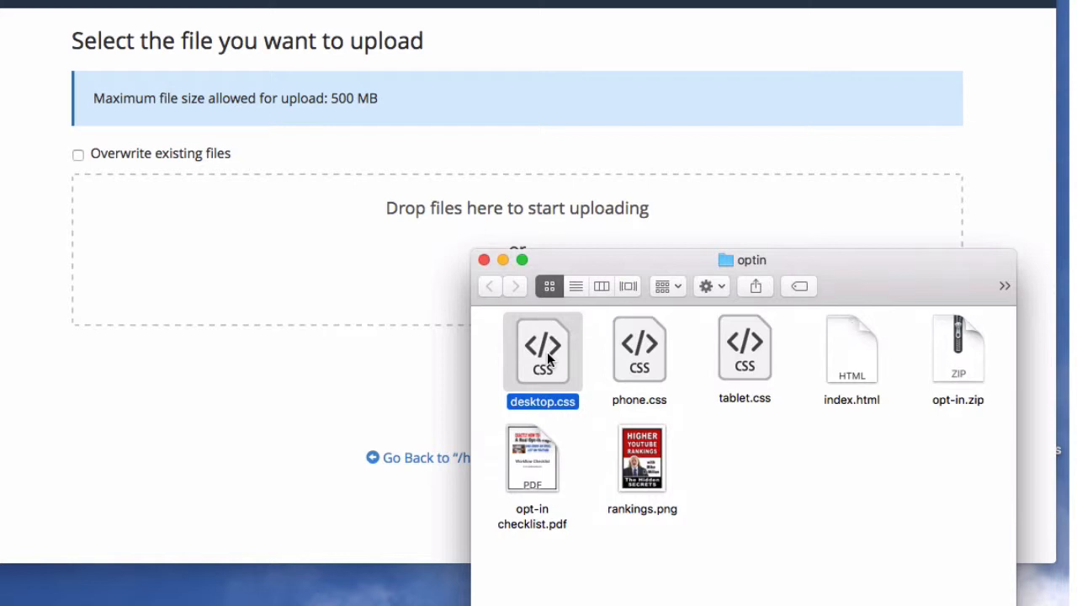
left_click_drag(547, 352, 396, 240)
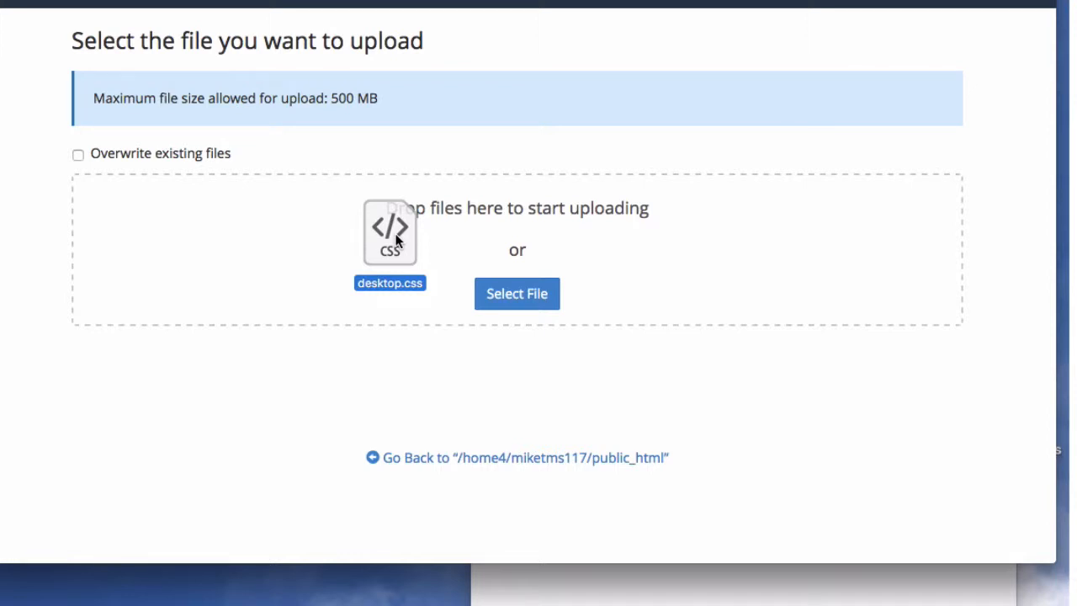
left_click_drag(397, 240, 0, 223)
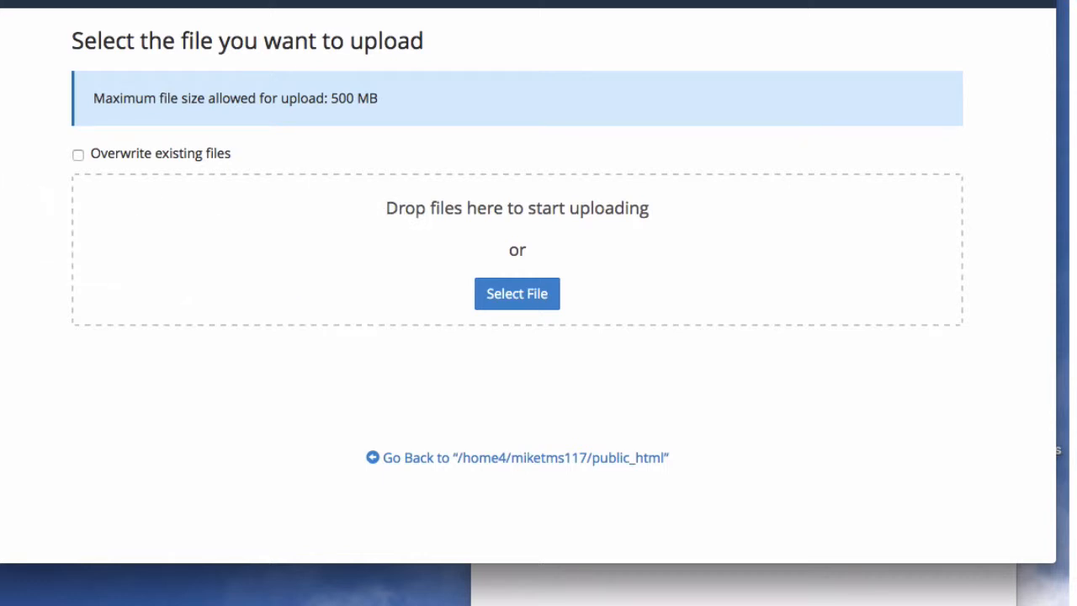
left_click_drag(0, 223, 92, 3)
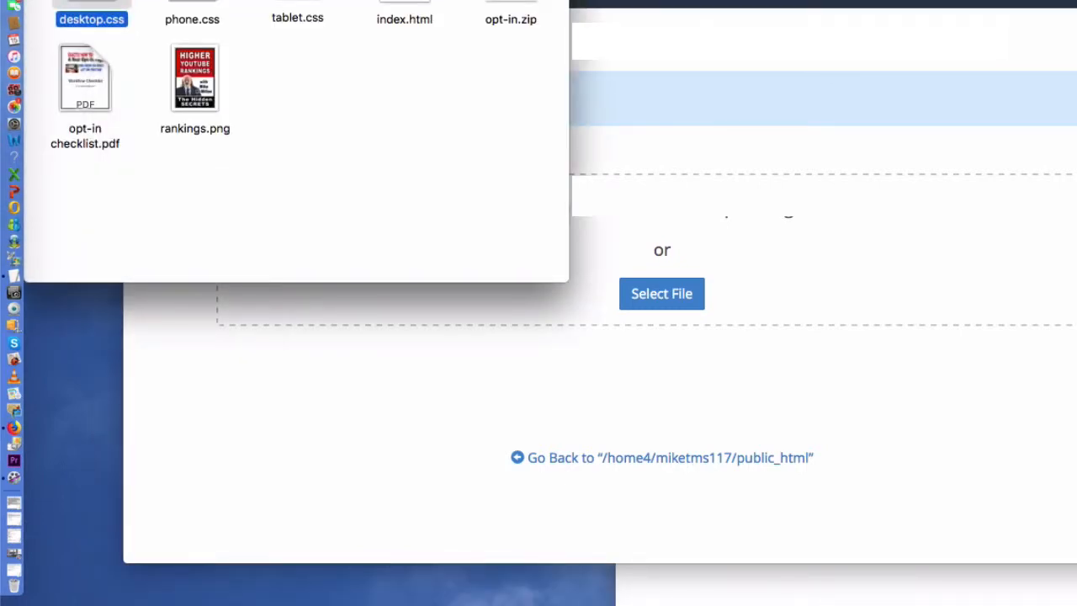
left_click(192, 3)
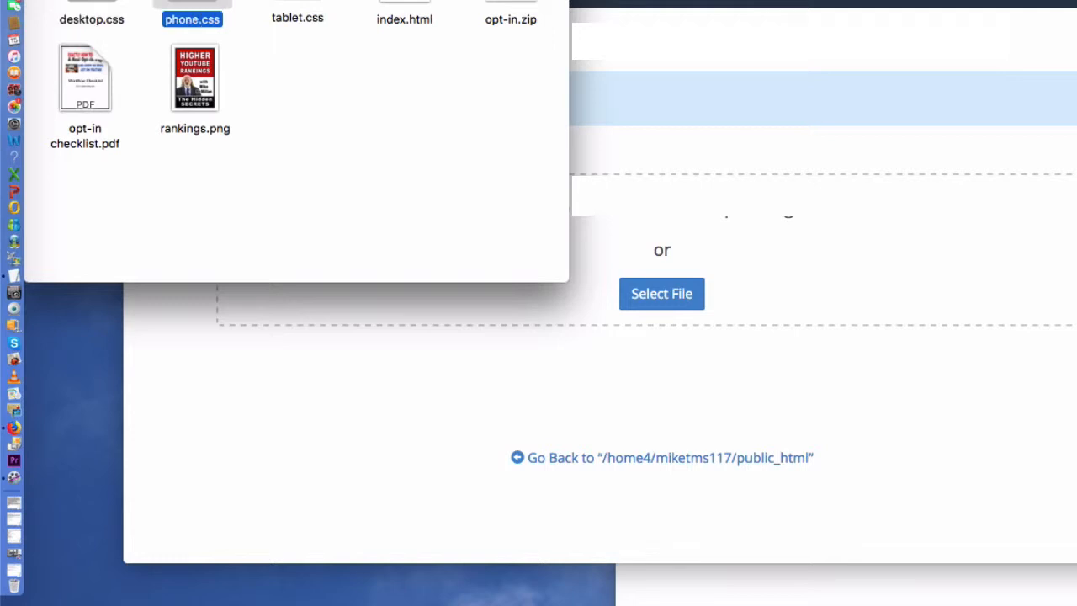
mouse_move(192, 2)
left_mouse_down()
mouse_move(353, 29)
mouse_move(194, 1)
left_mouse_up()
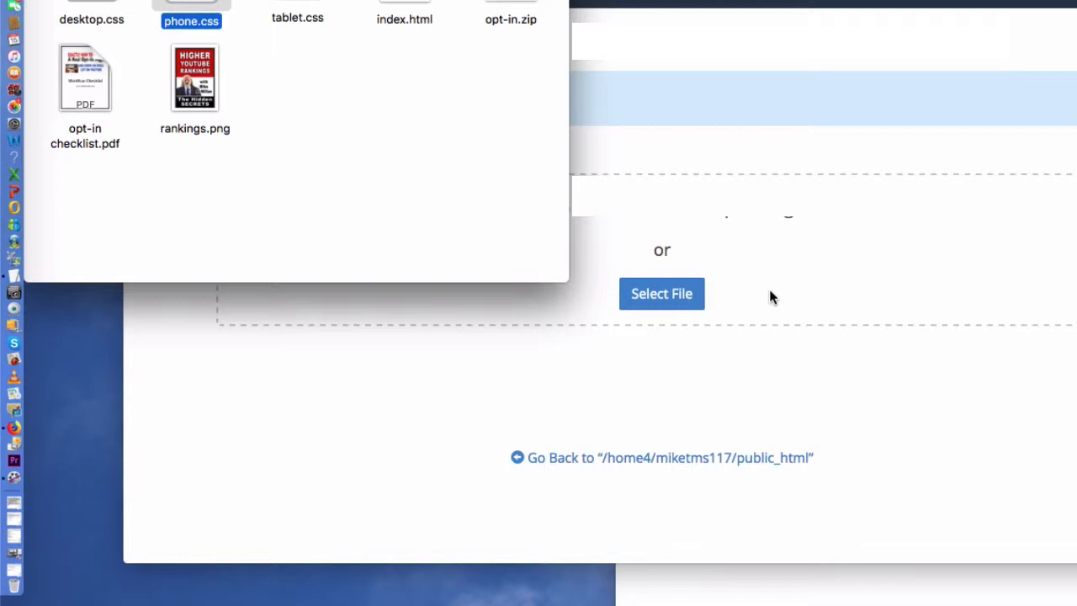
mouse_move(297, 2)
left_mouse_down()
mouse_move(312, 12)
mouse_move(298, 2)
left_mouse_up()
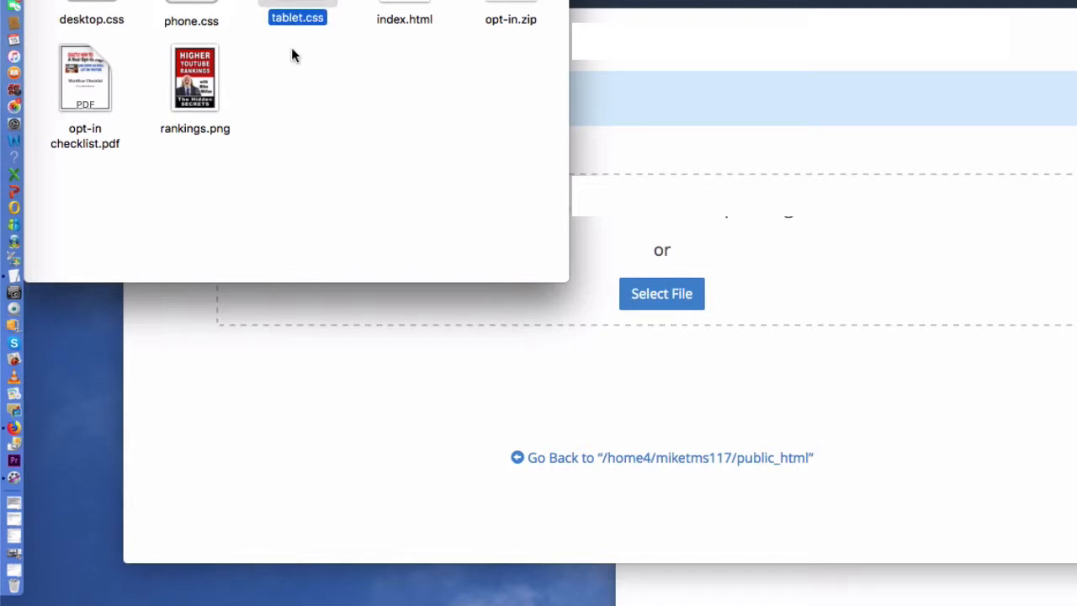
left_click(195, 75)
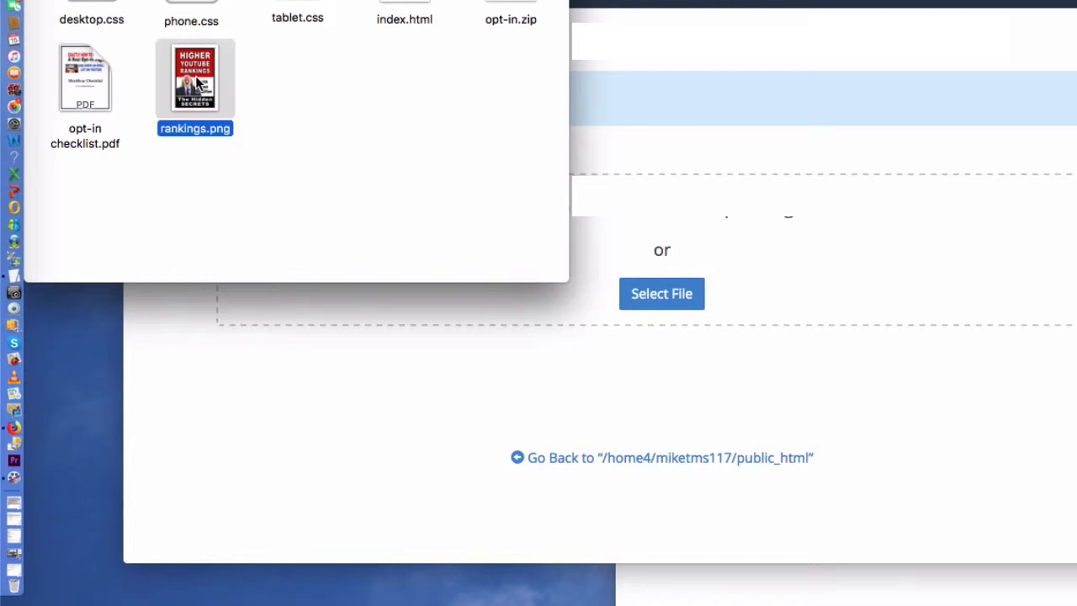
mouse_move(195, 76)
left_mouse_down()
mouse_move(332, 93)
mouse_move(197, 78)
left_mouse_up()
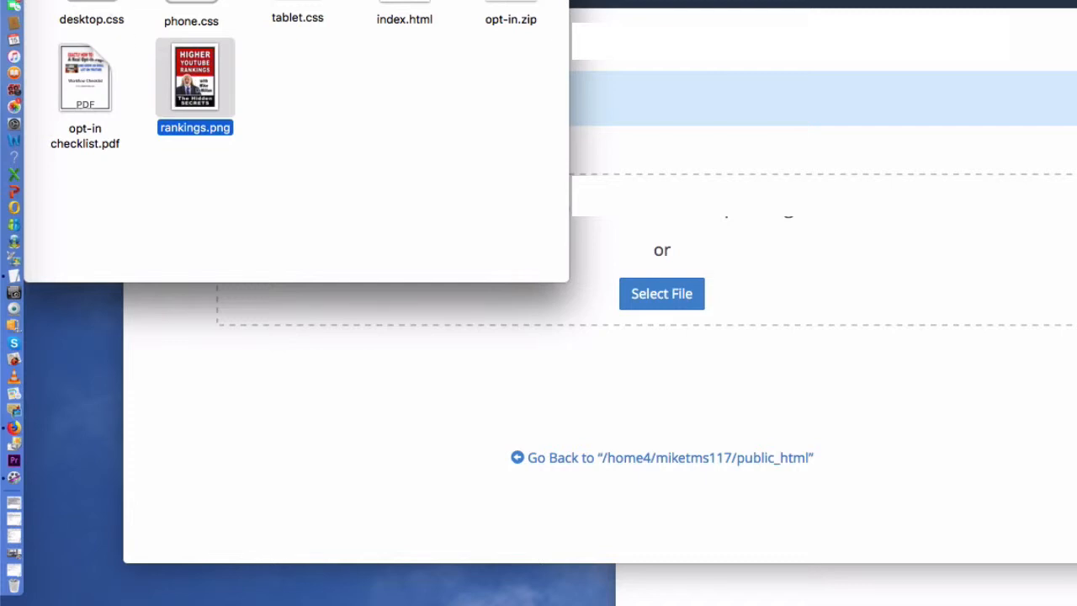
- Review the optin files, including the checklist PDF and index.html, then close the Finder window
left_click(92, 5)
left_click(191, 4)
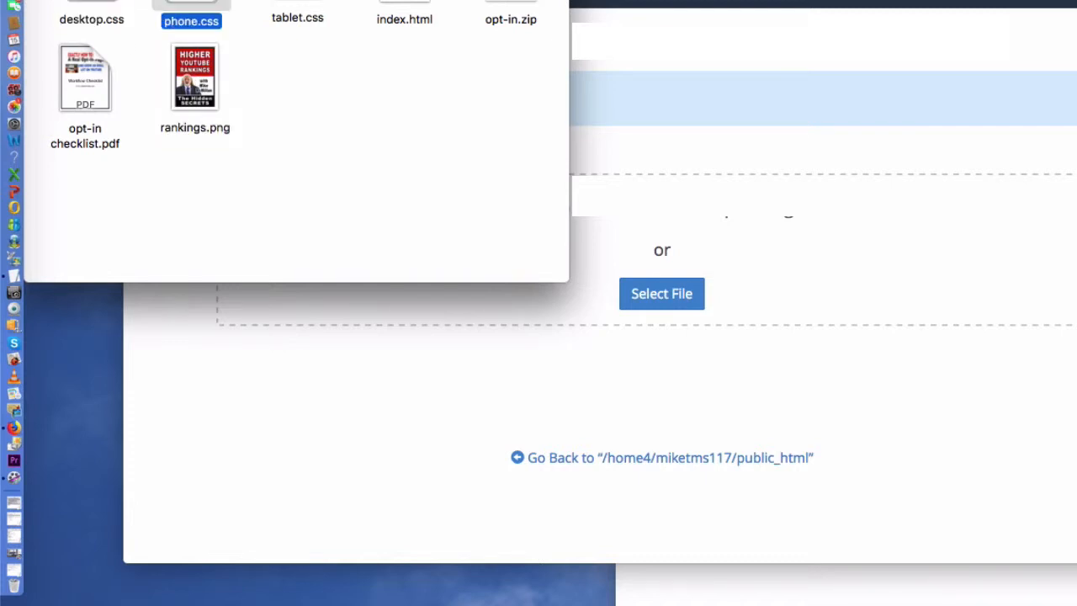
key("Right")
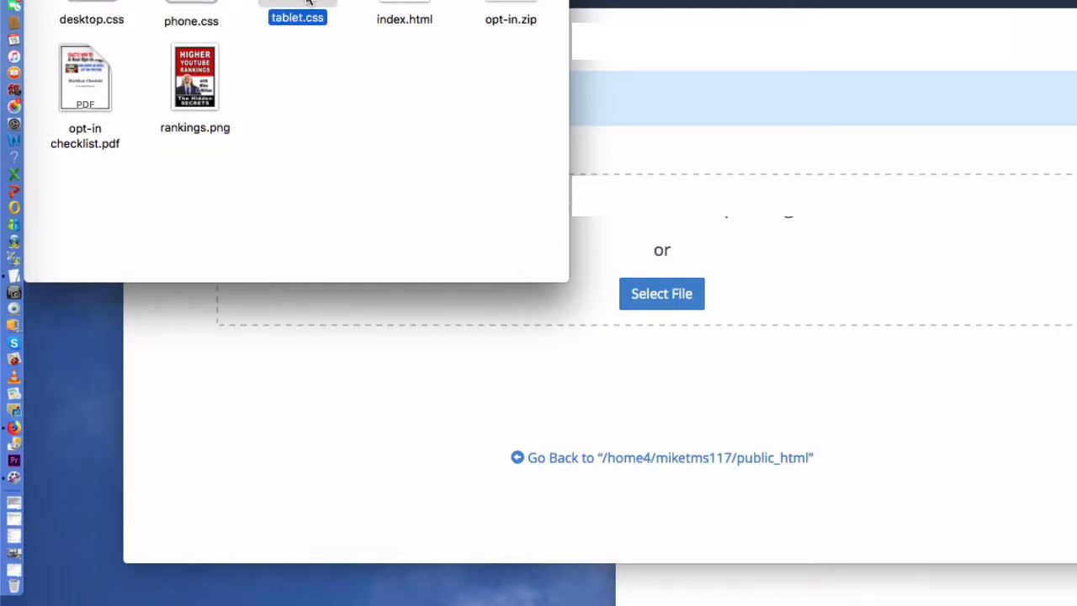
left_click(191, 69)
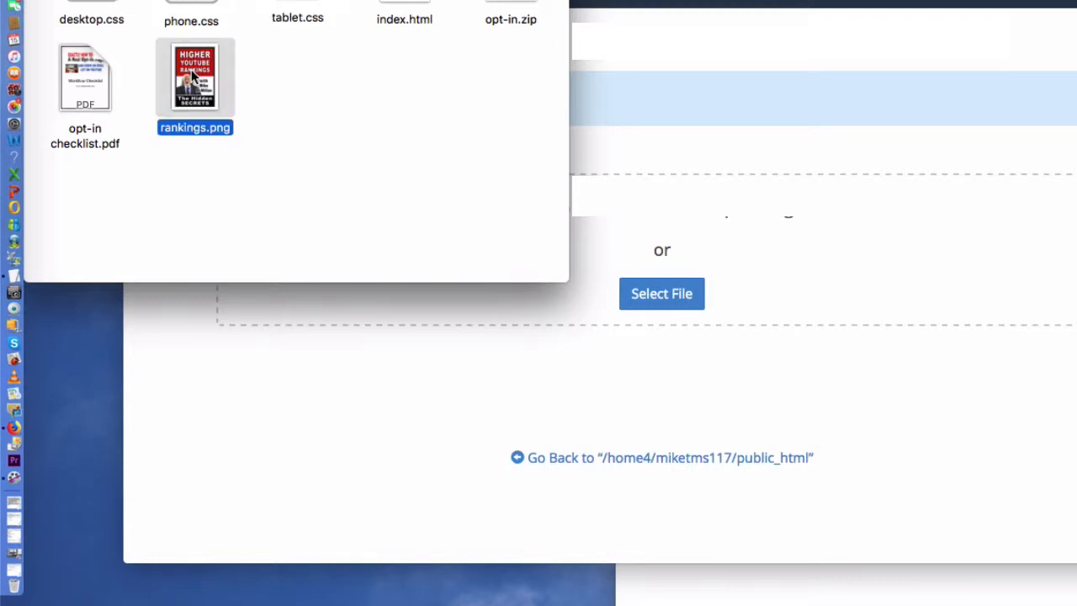
left_click(94, 80)
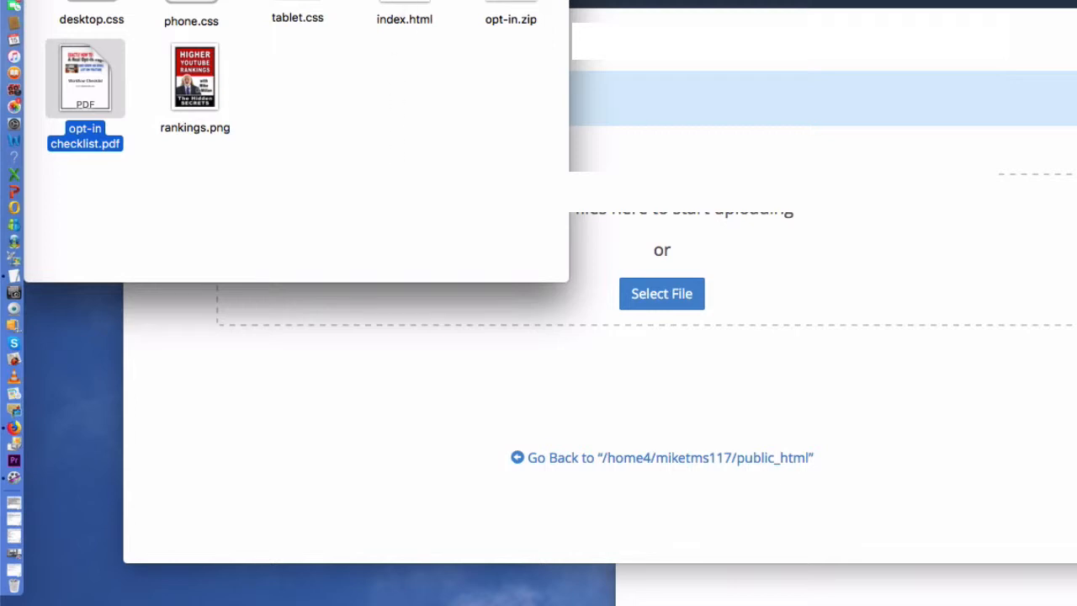
left_click(405, 3)
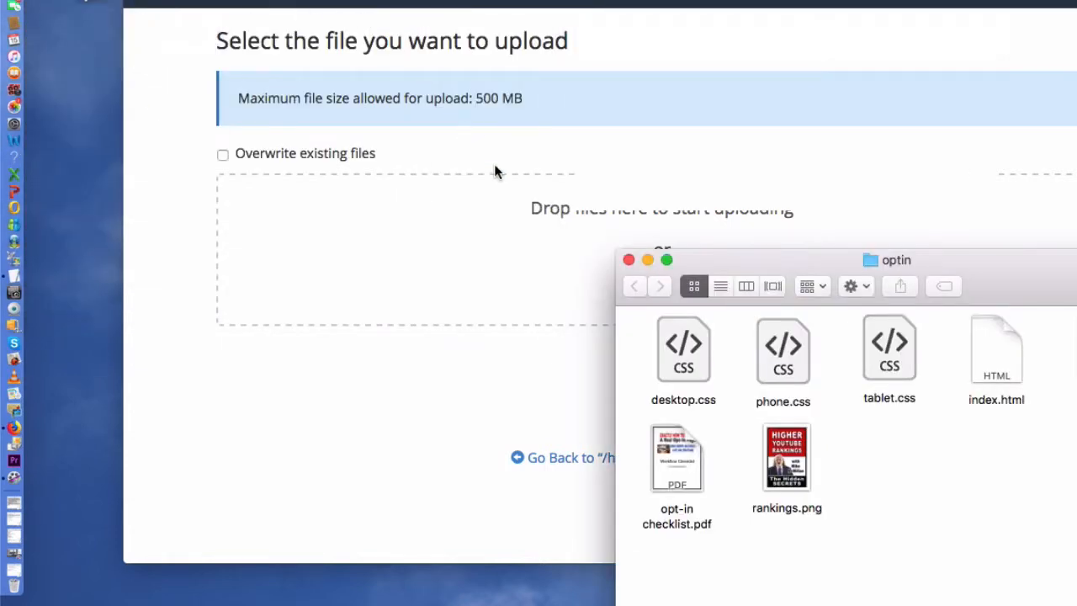
left_click(629, 260)
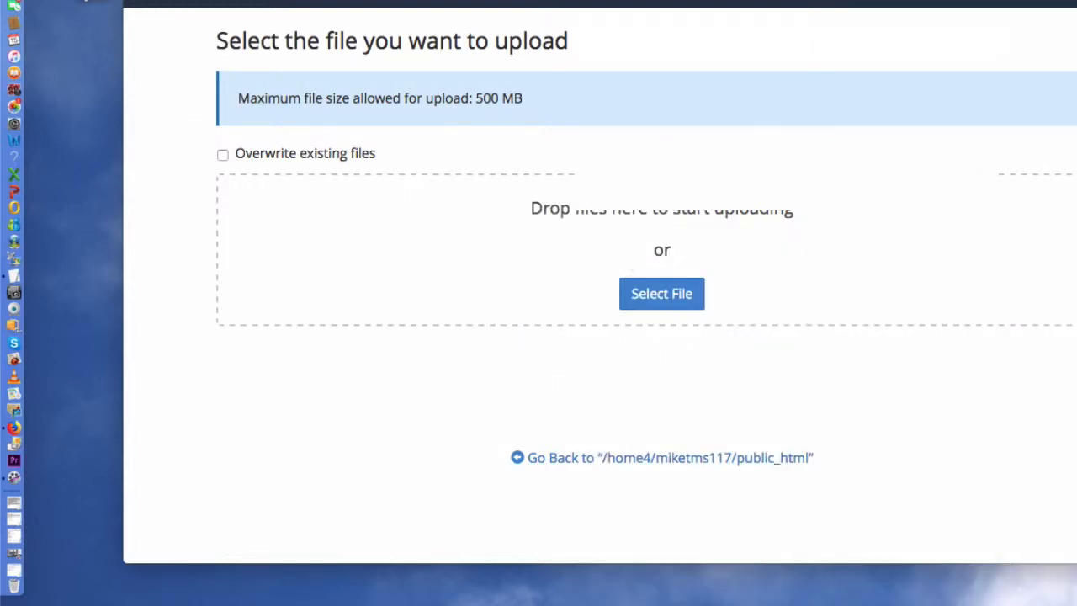